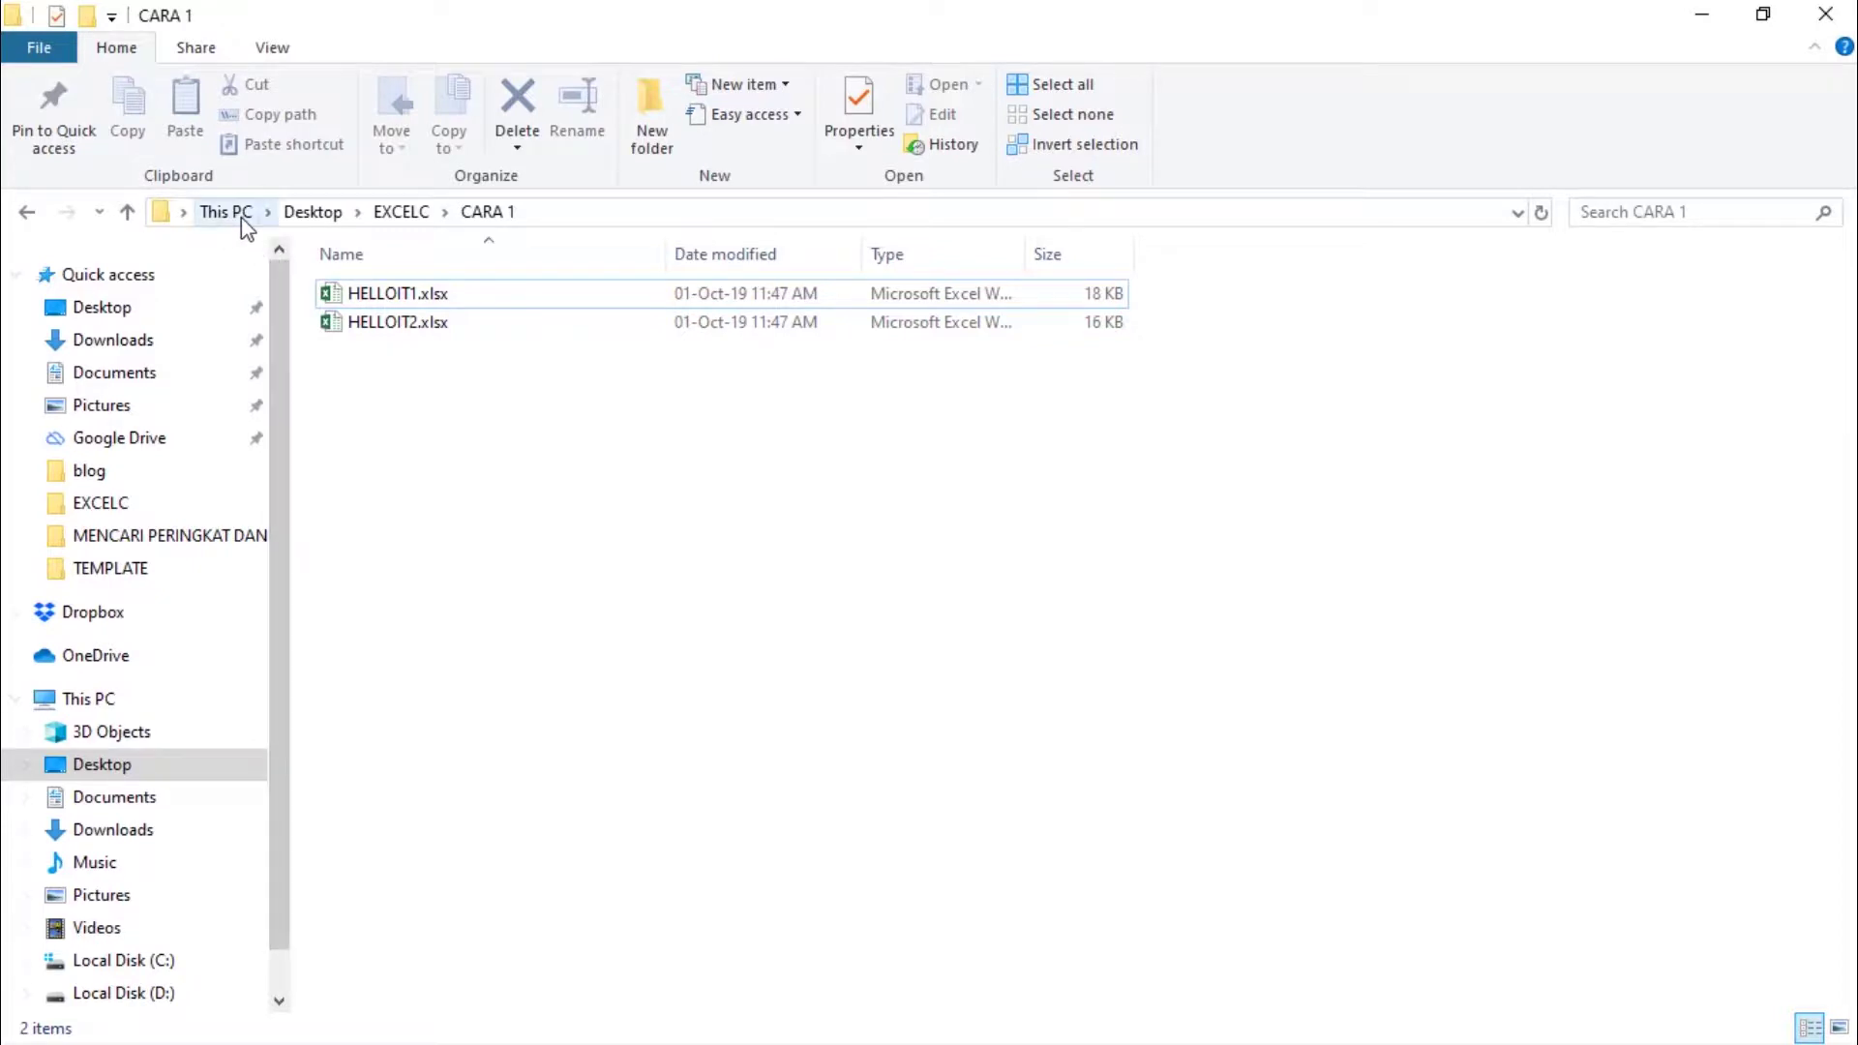
Step: Open HELLOIT1.xlsx and HELLOIT2.xlsx from the CARA 1 folder, minimizing each Excel window
left_click(404, 295)
double_click(404, 295)
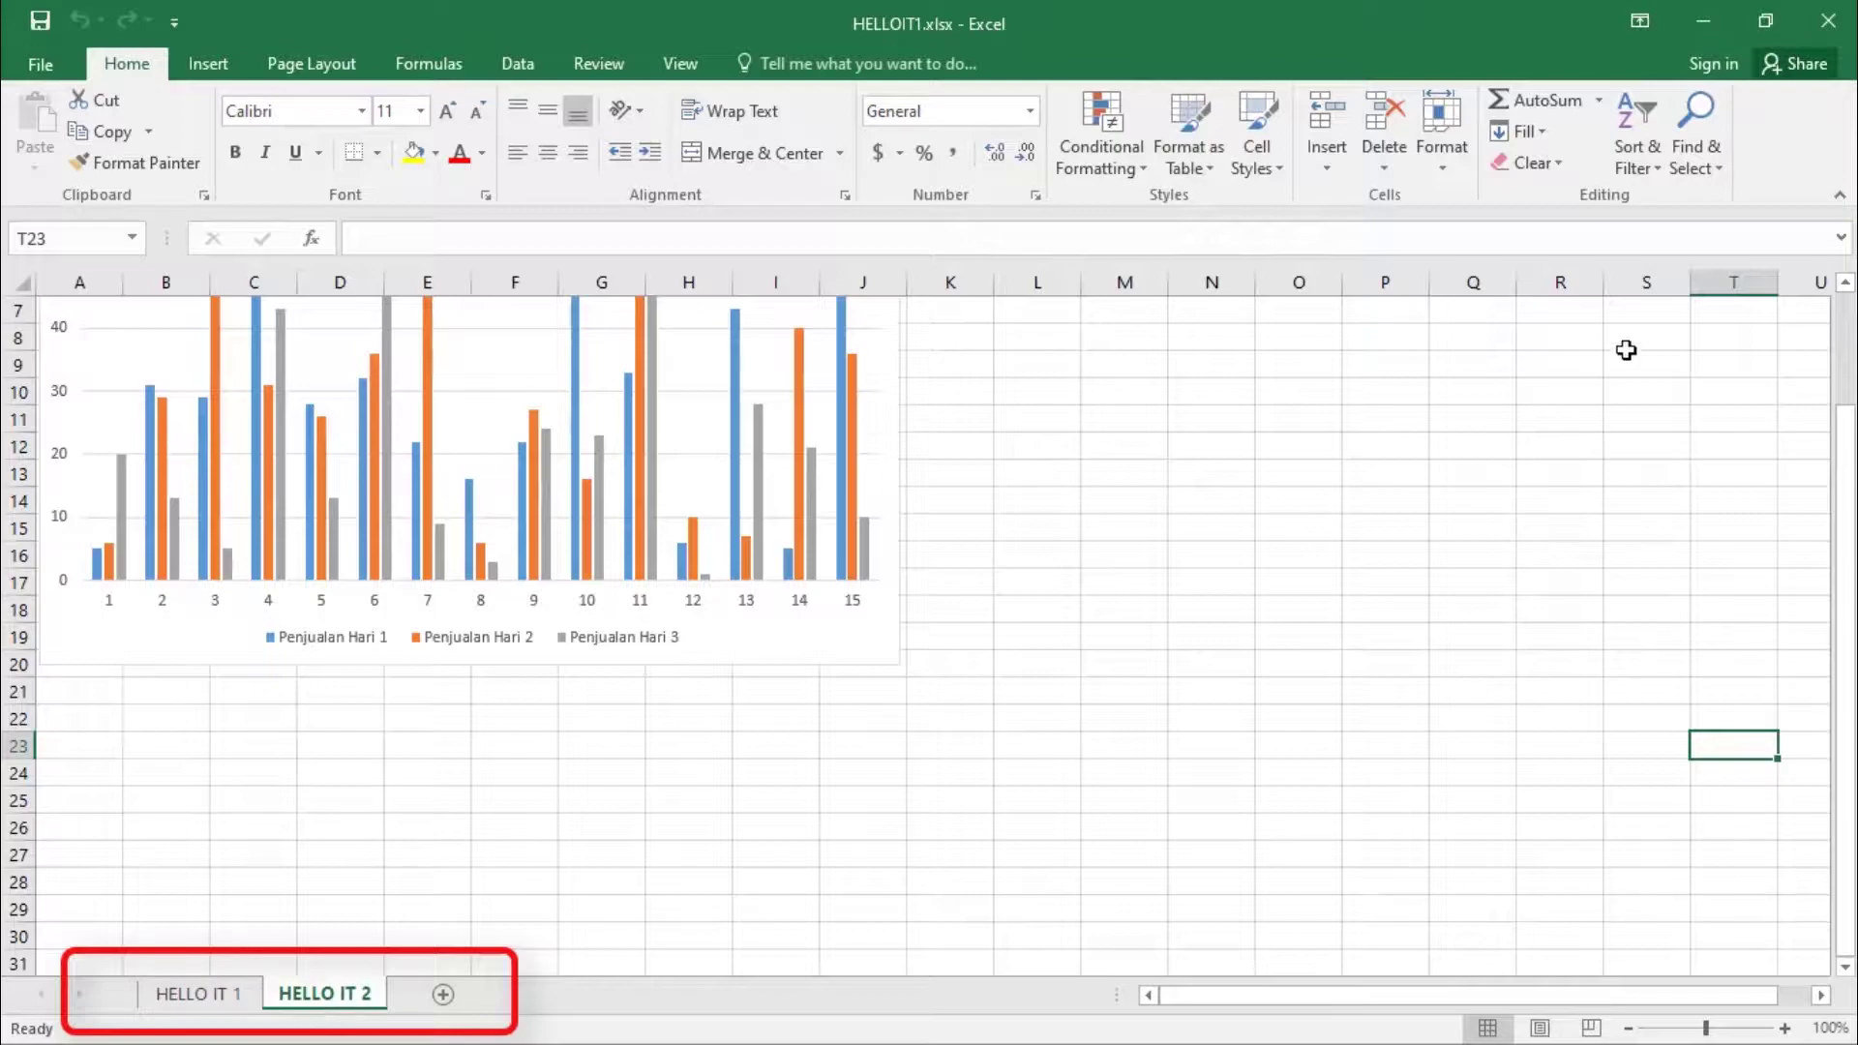
left_click(1703, 20)
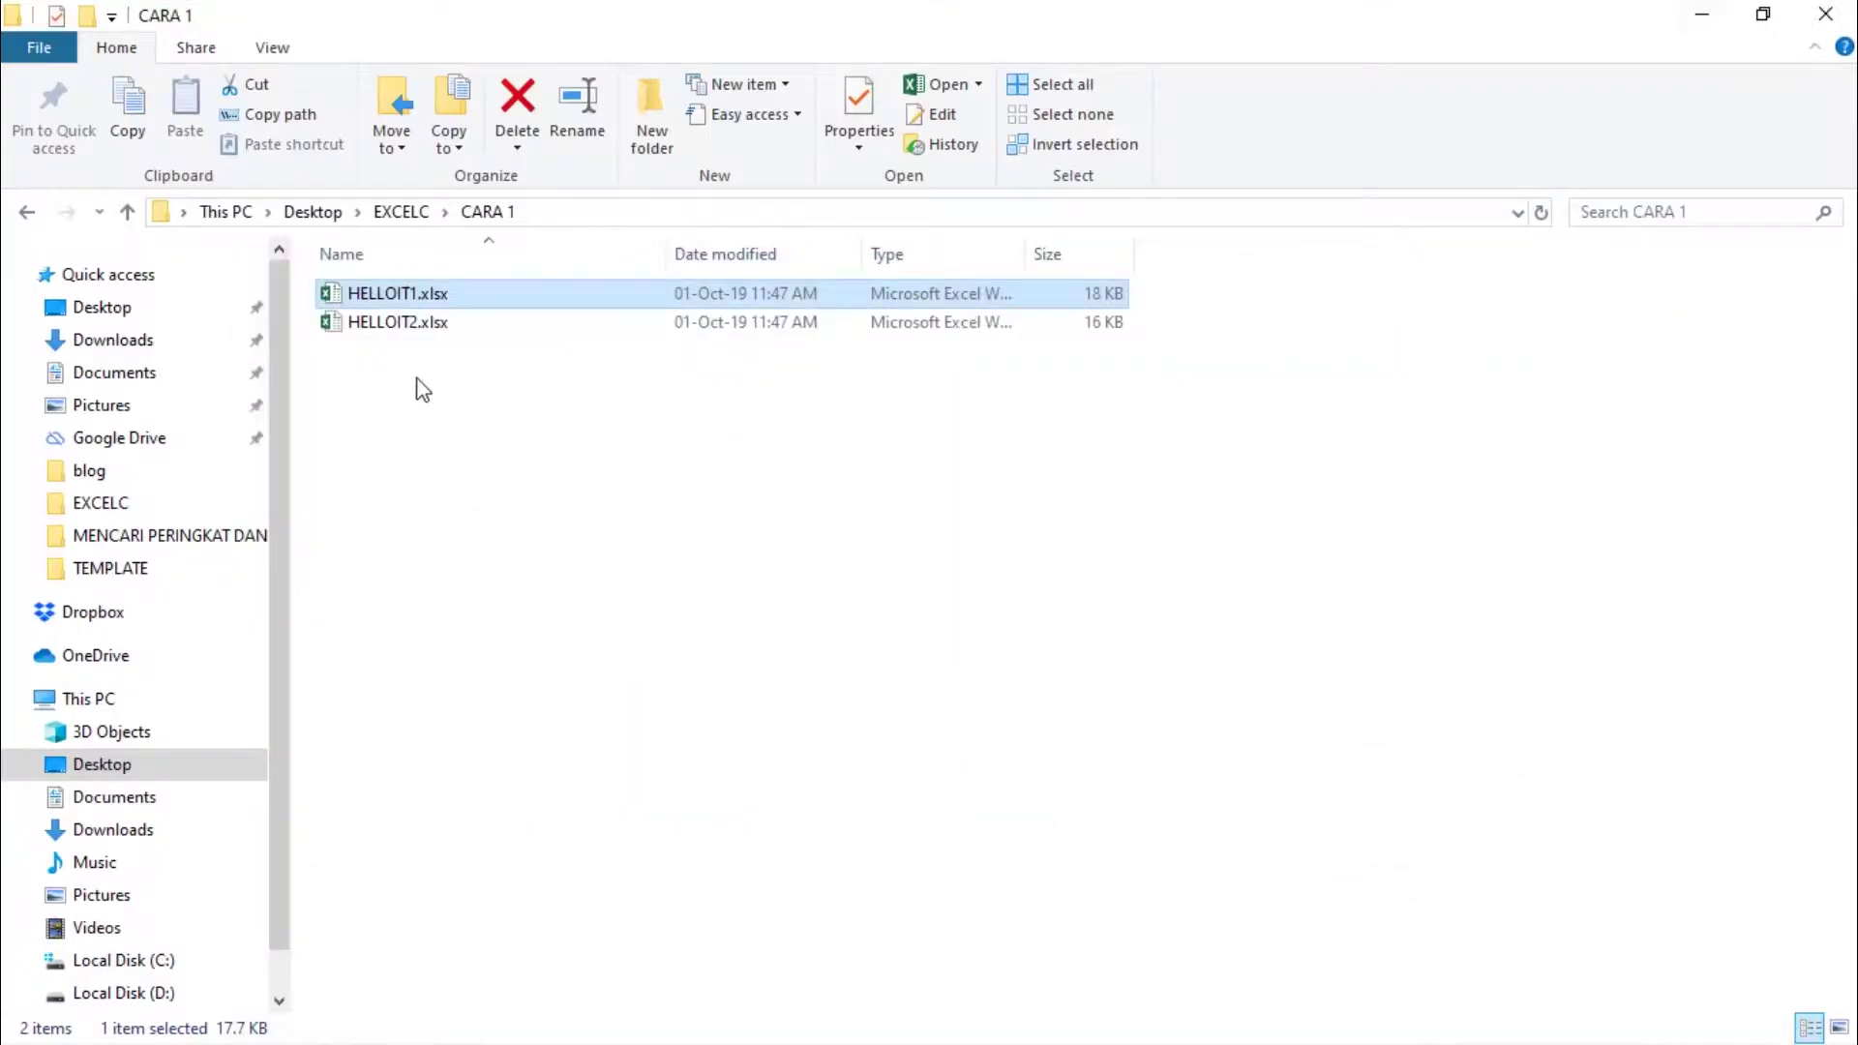
double_click(406, 323)
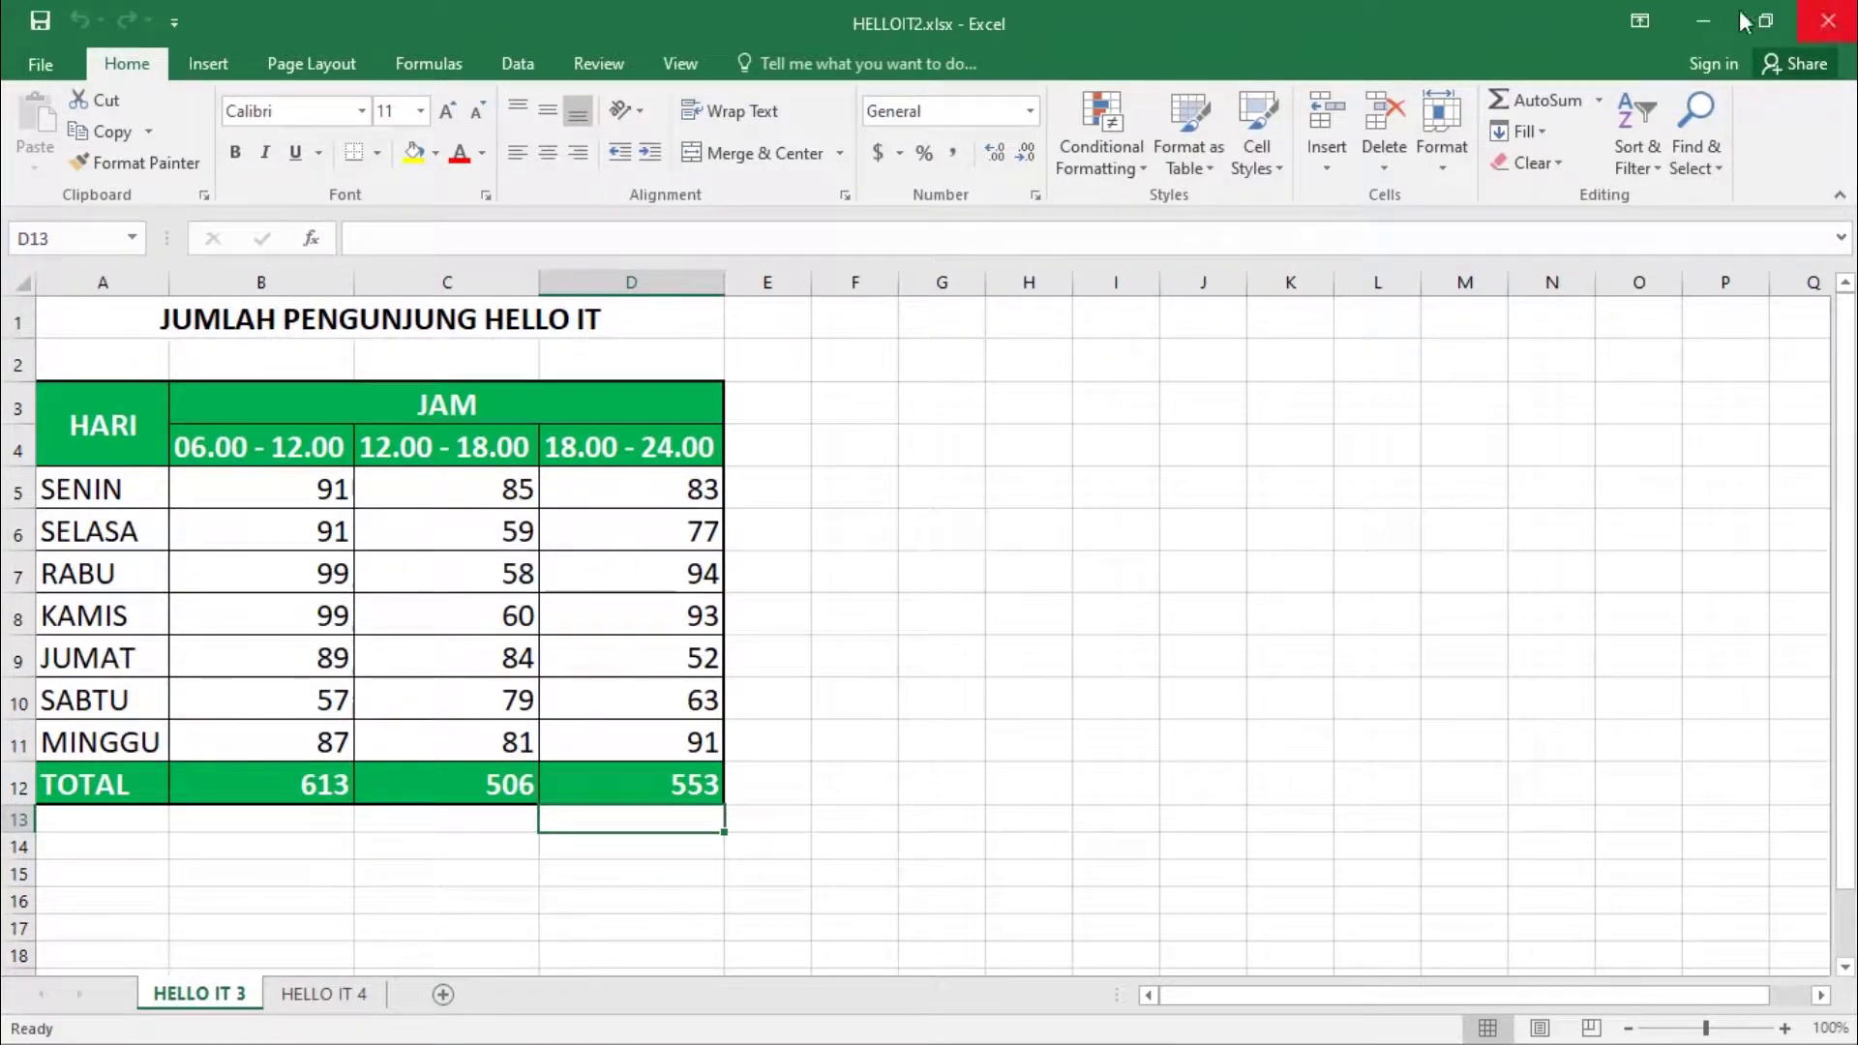
left_click(1715, 16)
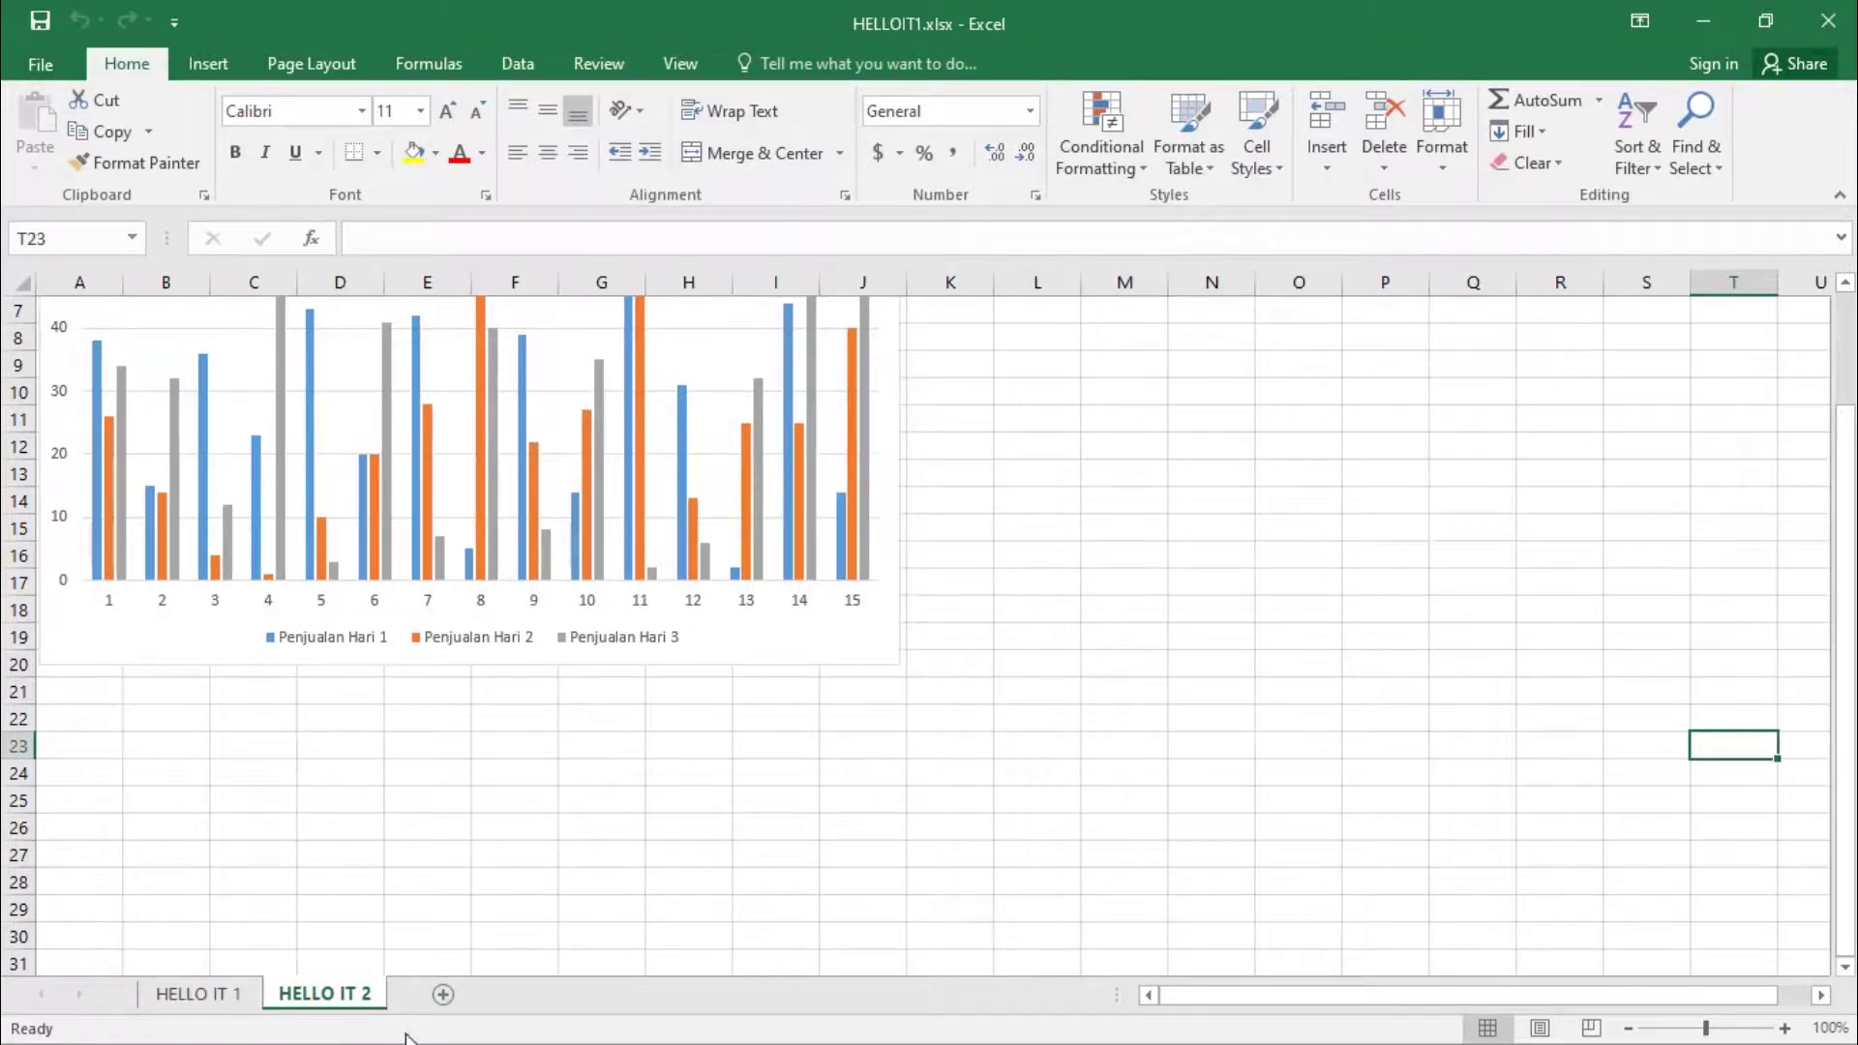
left_click(1689, 23)
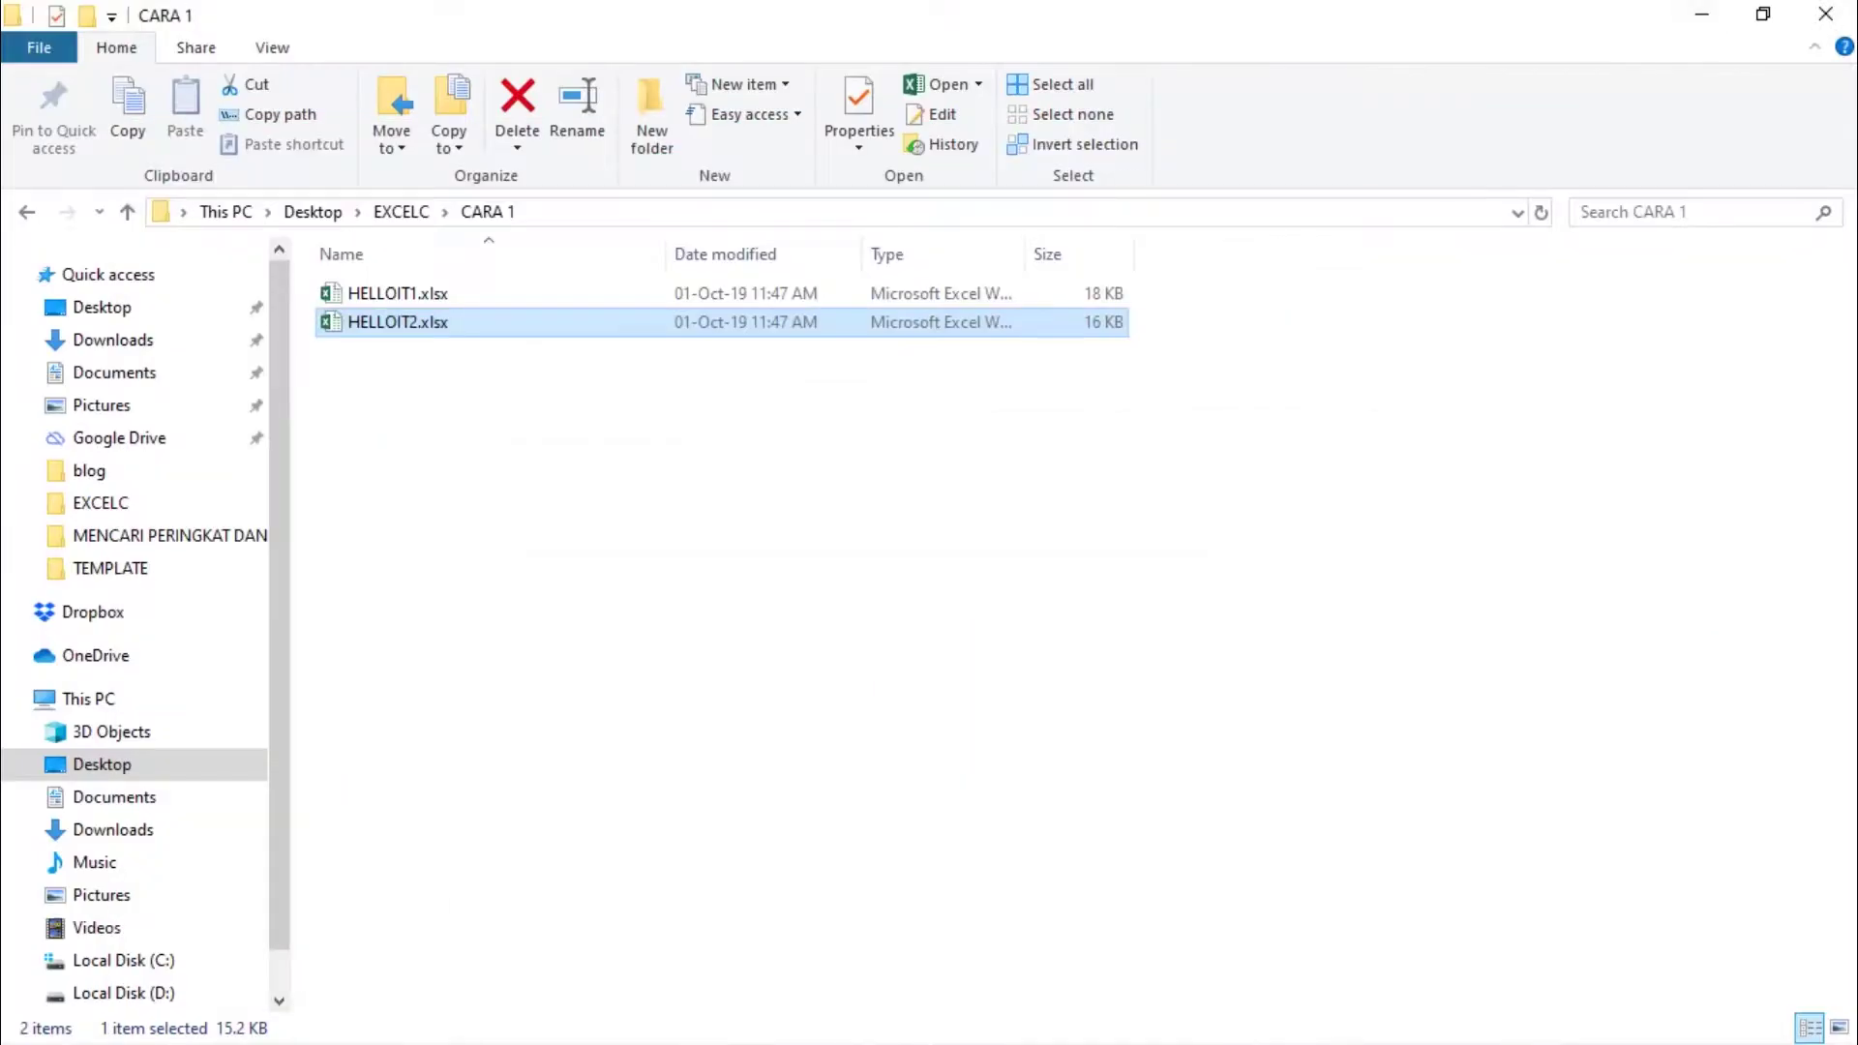
double_click(373, 293)
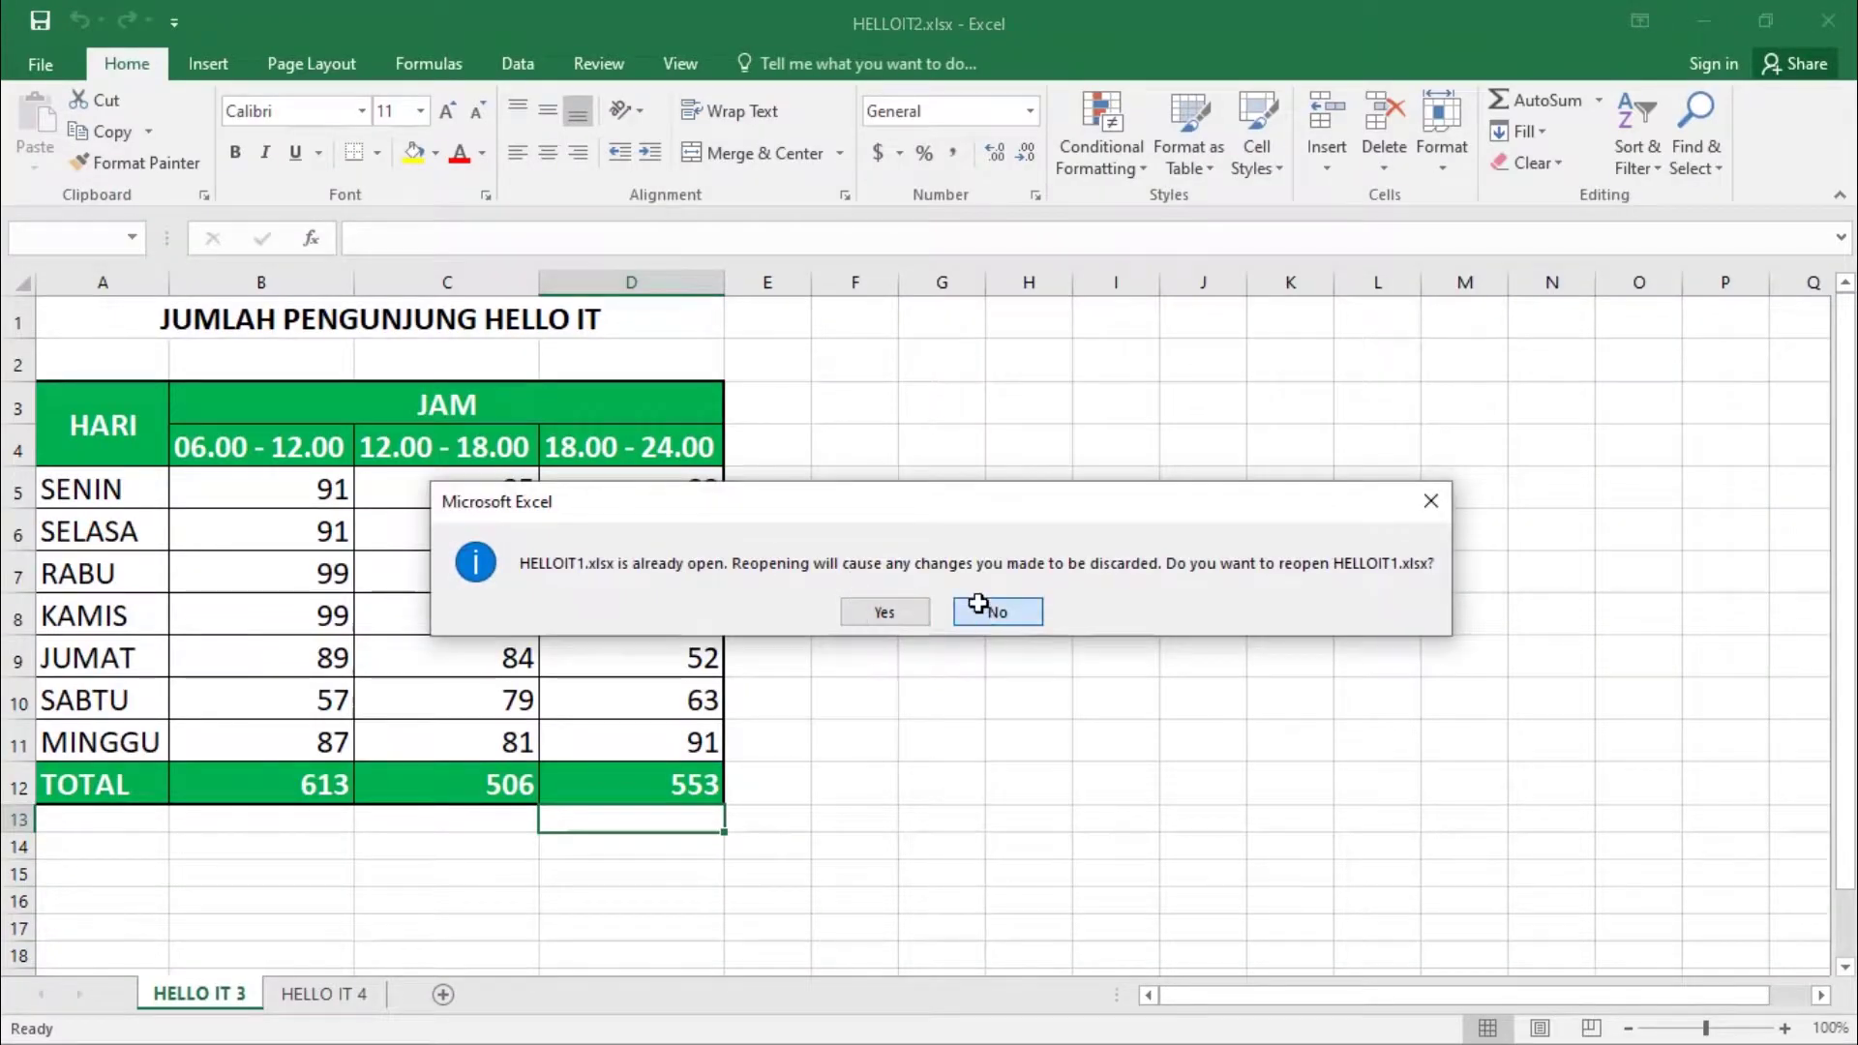
left_click(979, 607)
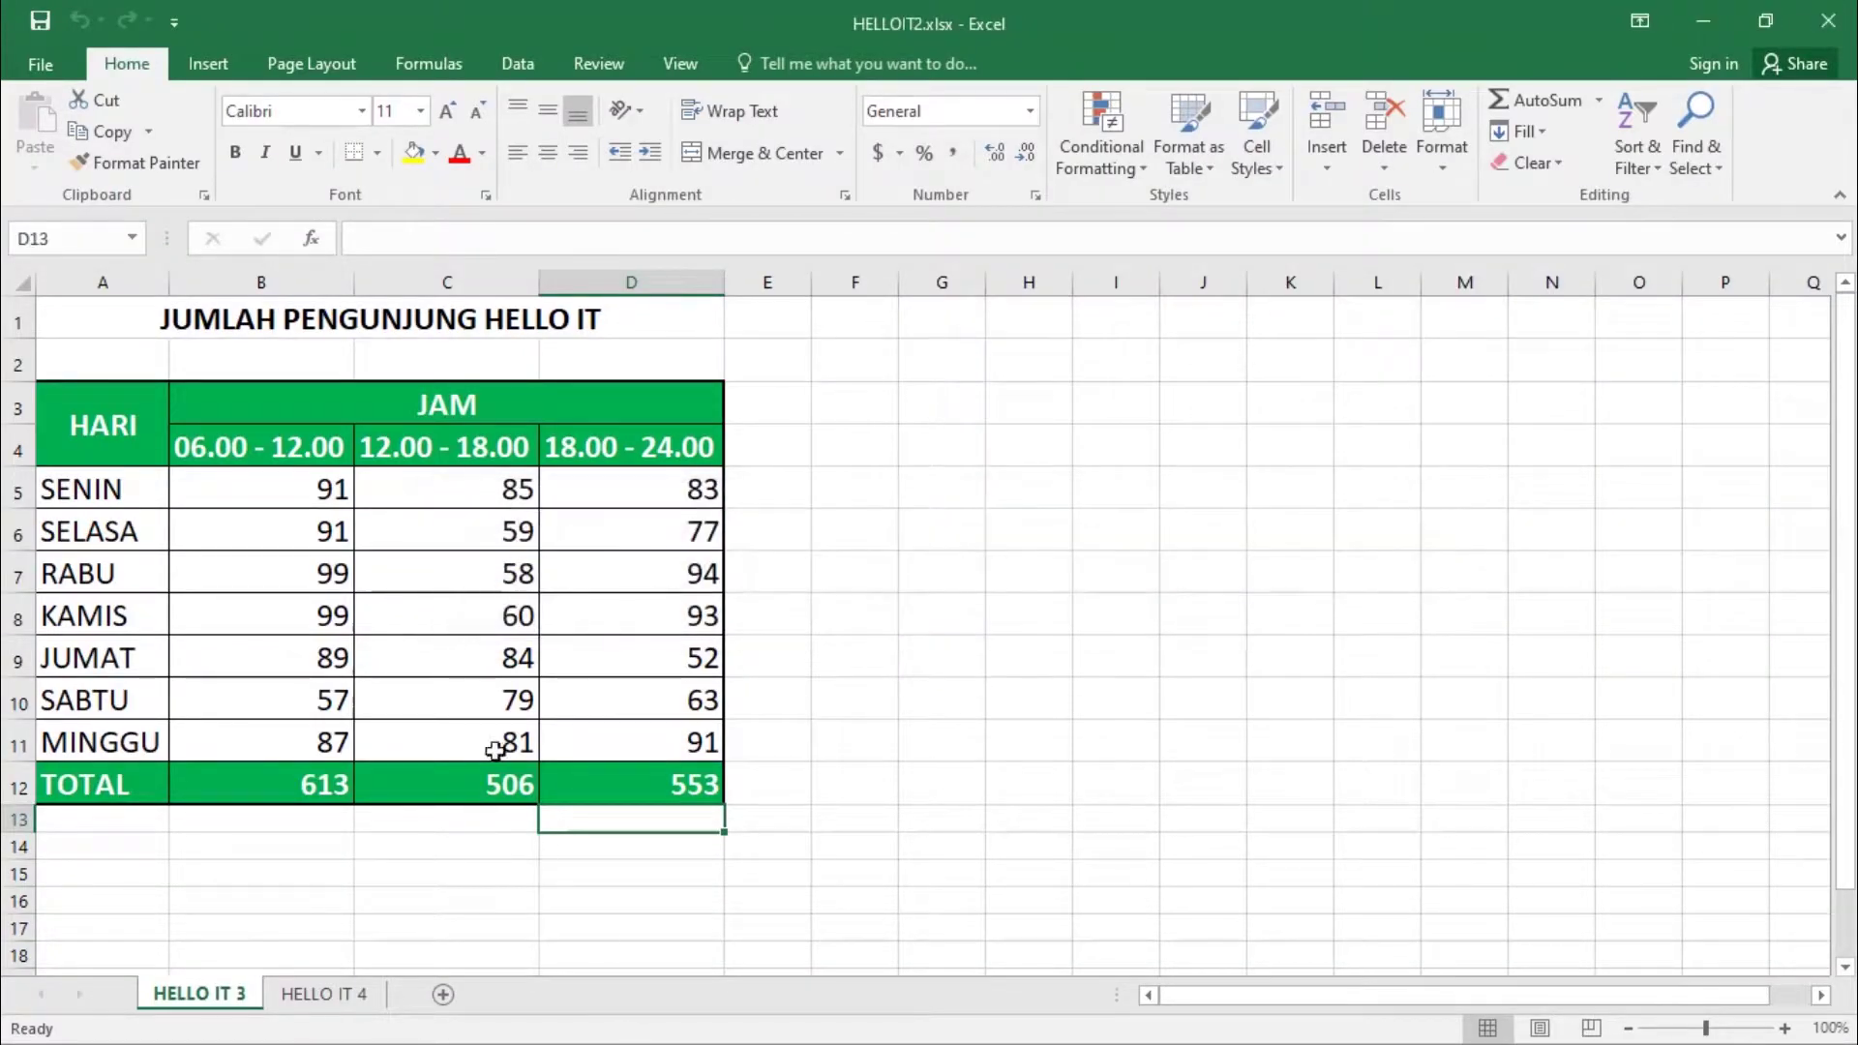
left_click(1701, 14)
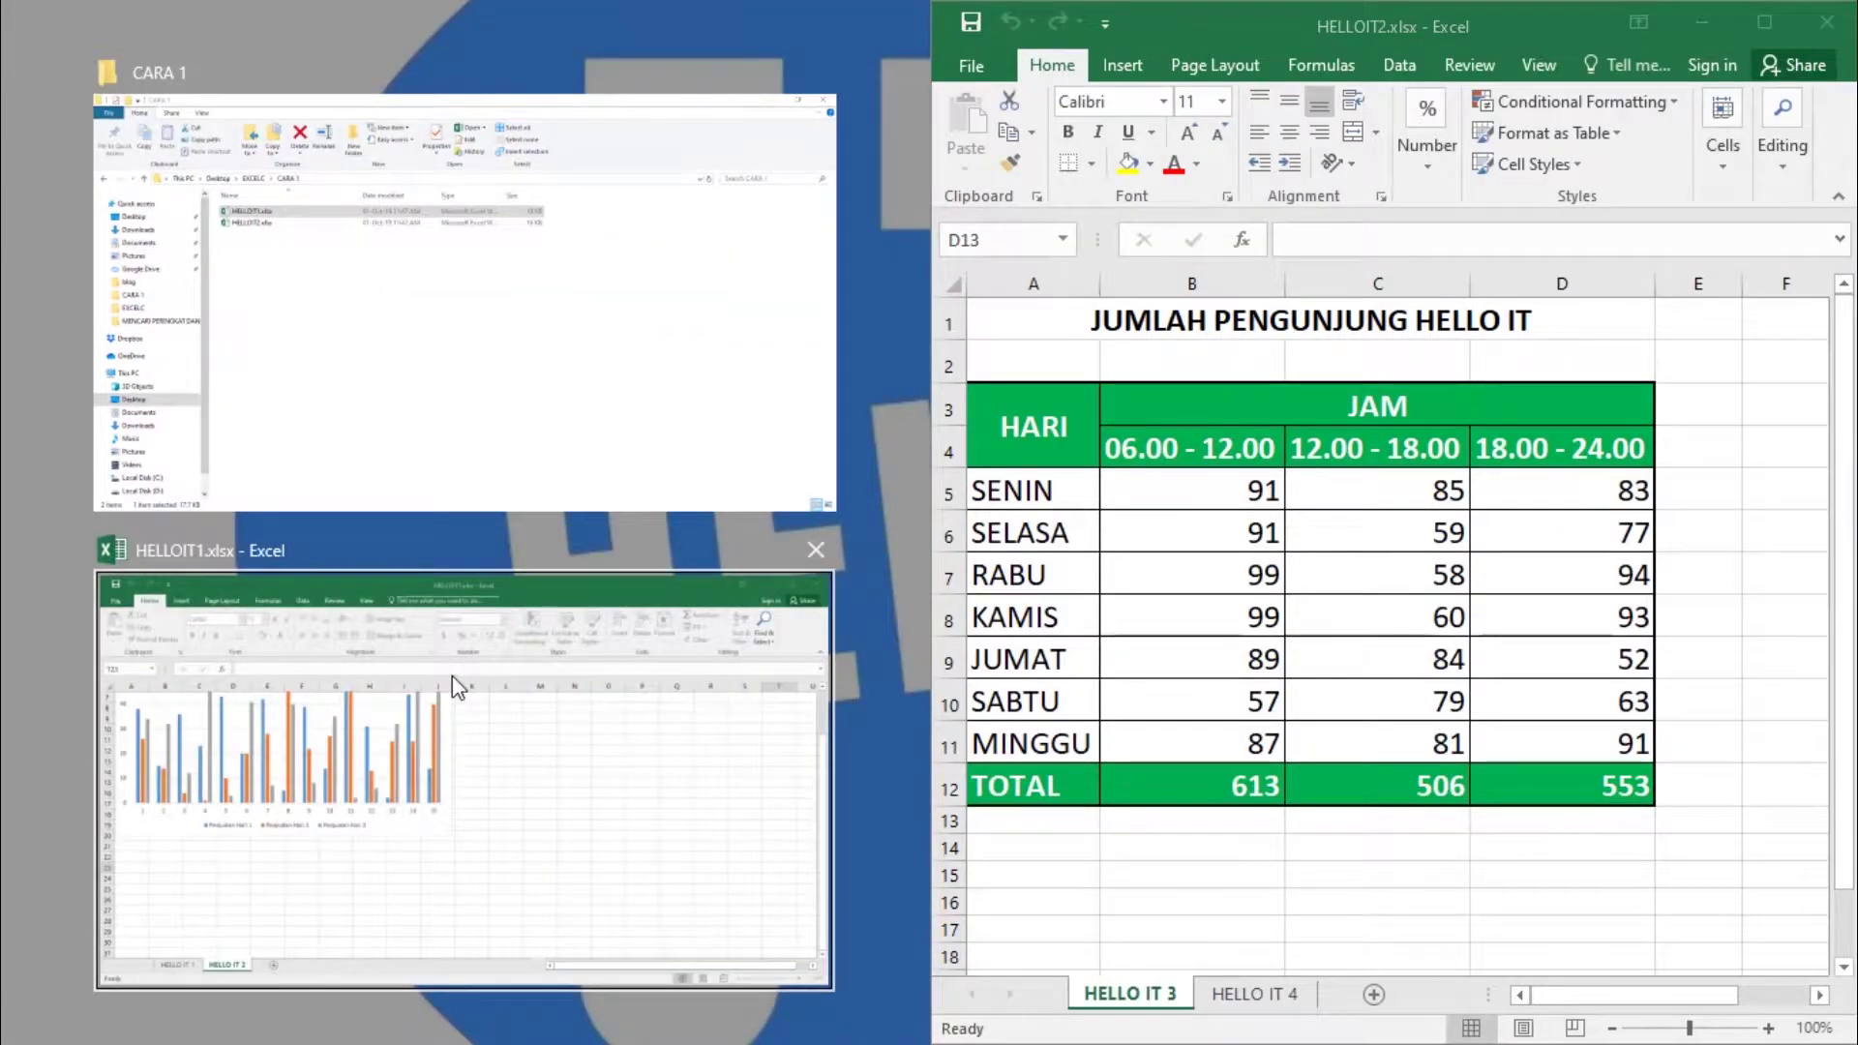
Step: Snap HELLOIT1 into the left half, then check sheet HELLO IT 1 and return to HELLO IT 2
left_click(451, 676)
left_click(218, 993)
left_click(308, 994)
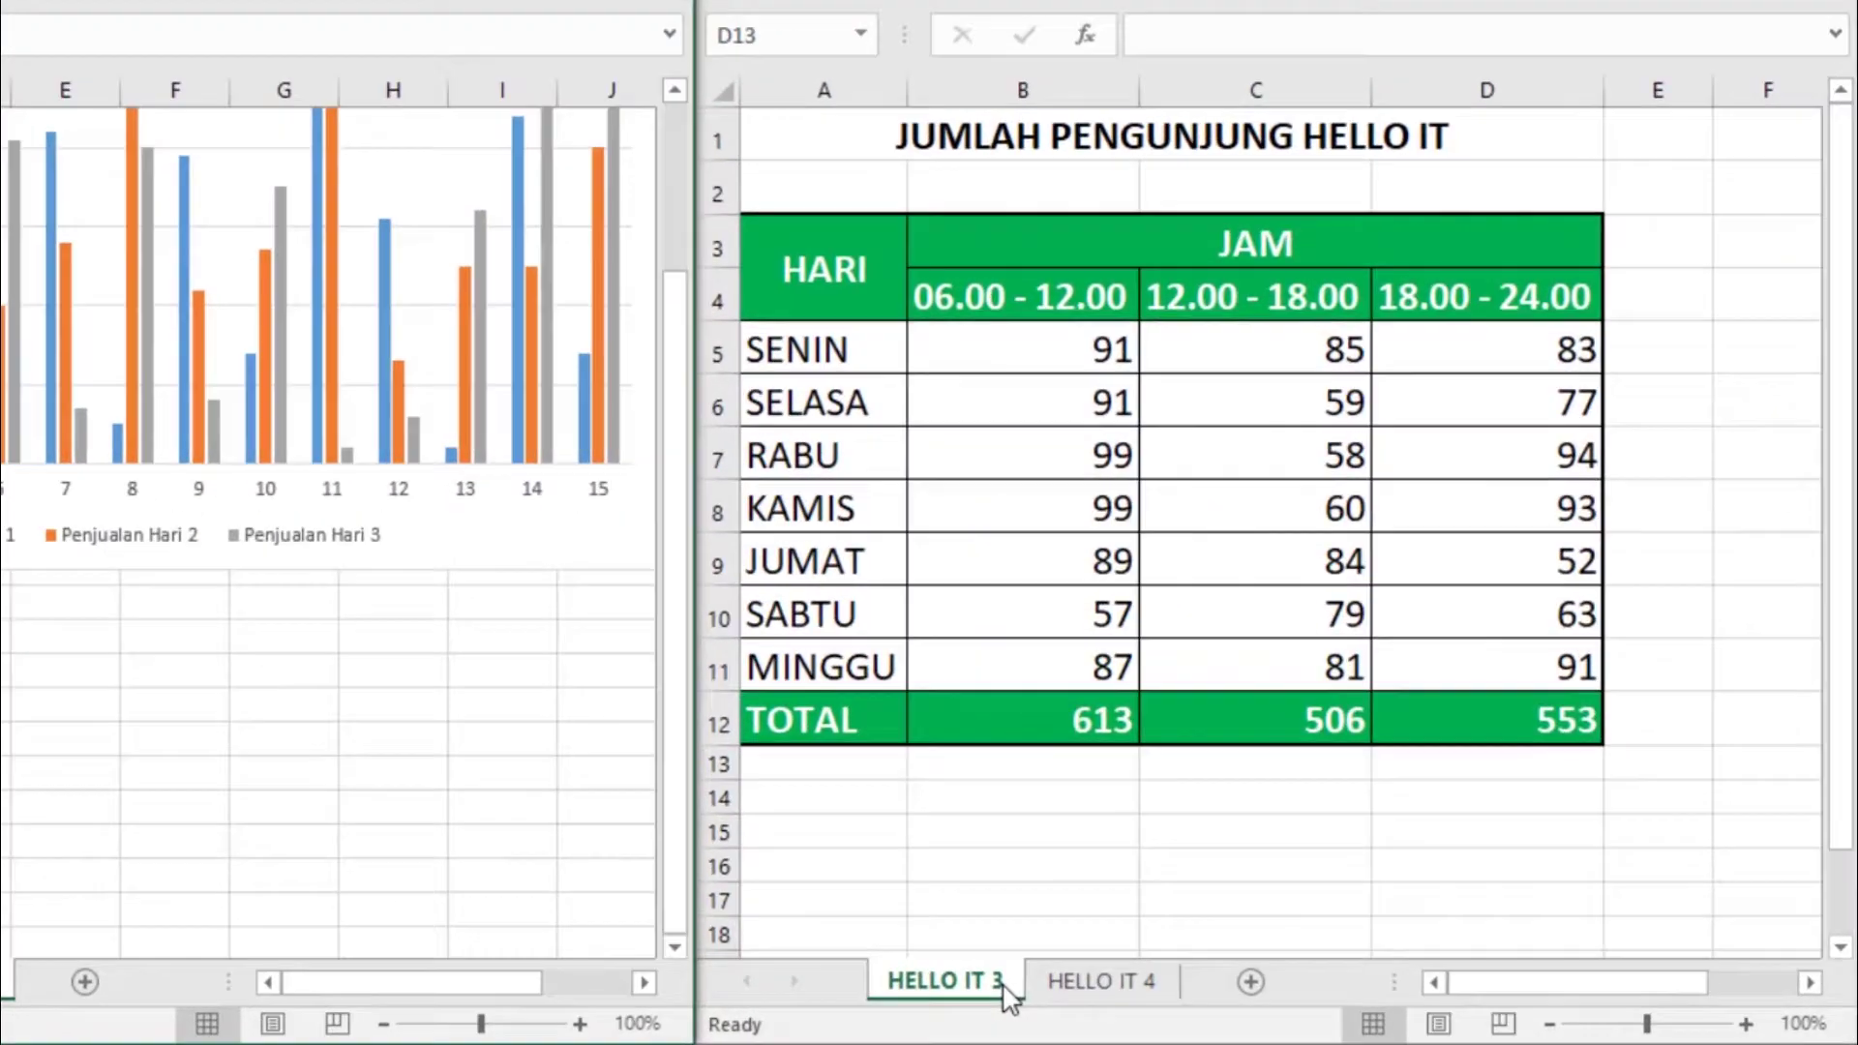
Step: Copy sheet HELLO IT 3 into HELLOIT1.xlsx at the end, with Create a copy ticked
right_click(1181, 1006)
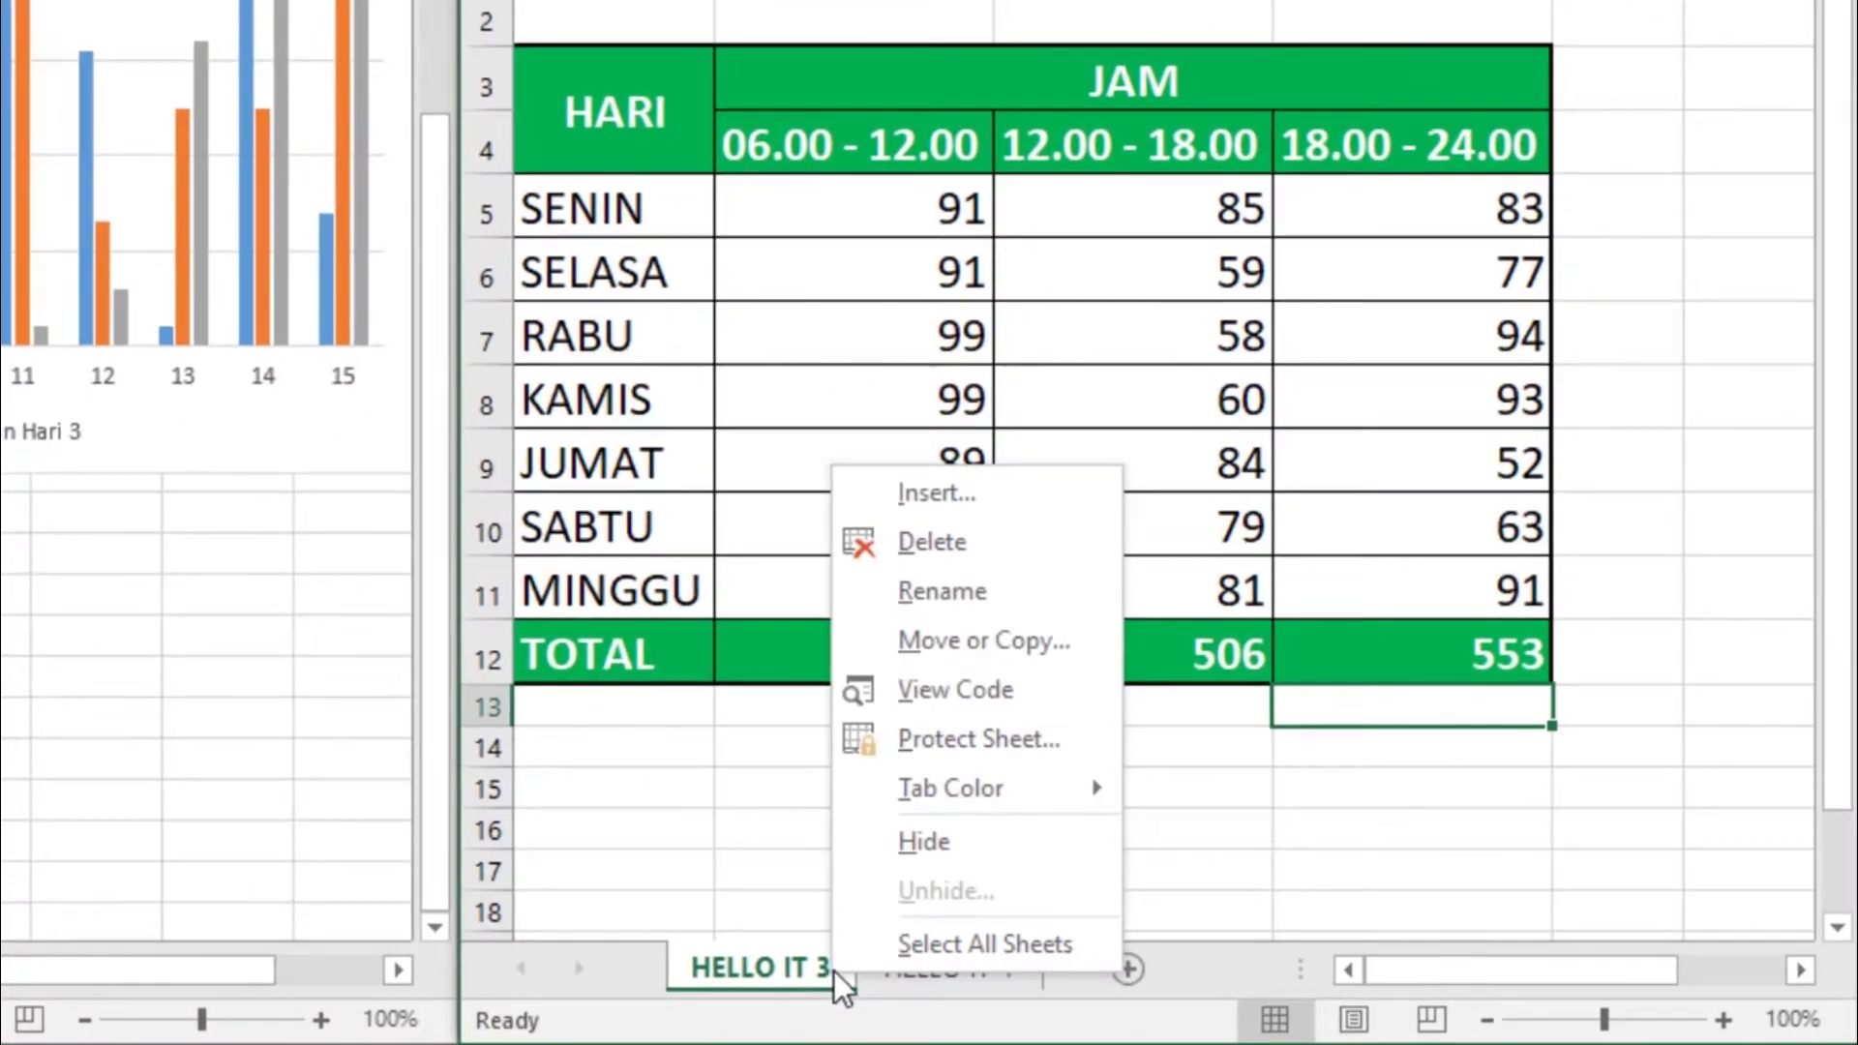
left_click(951, 644)
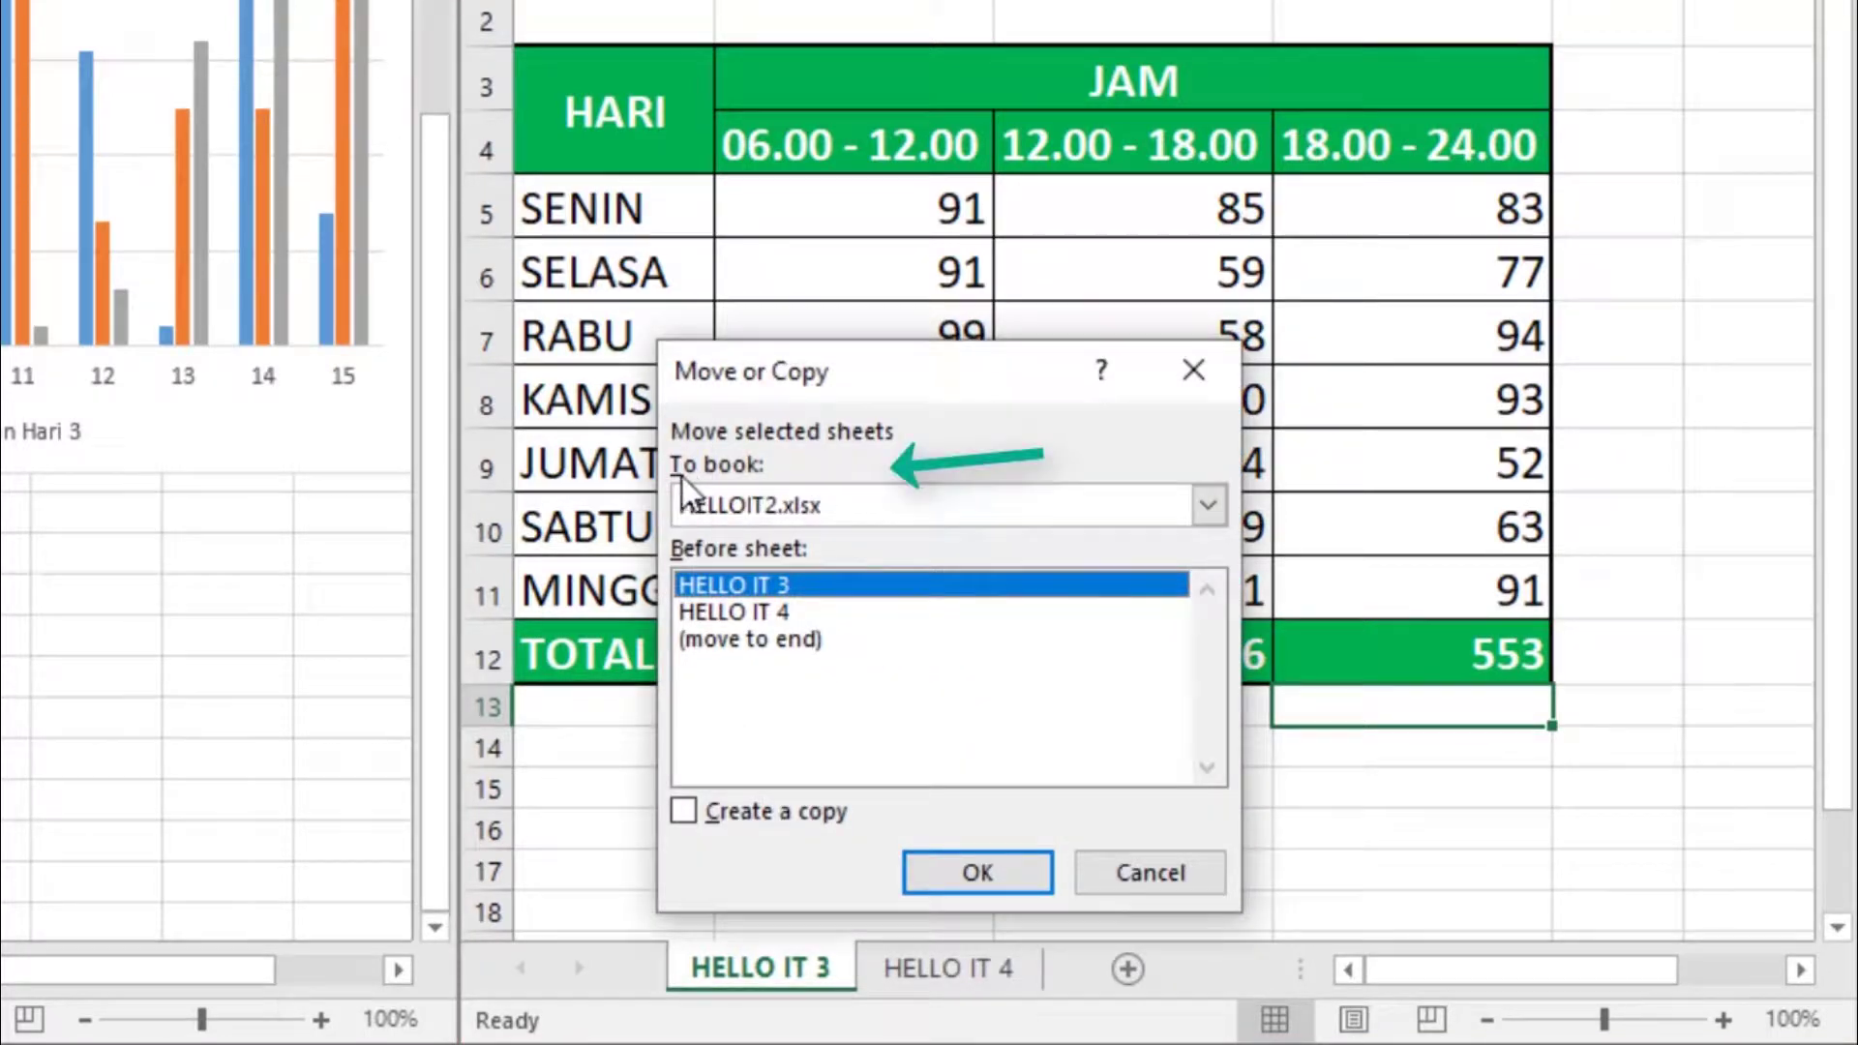
left_click(1205, 502)
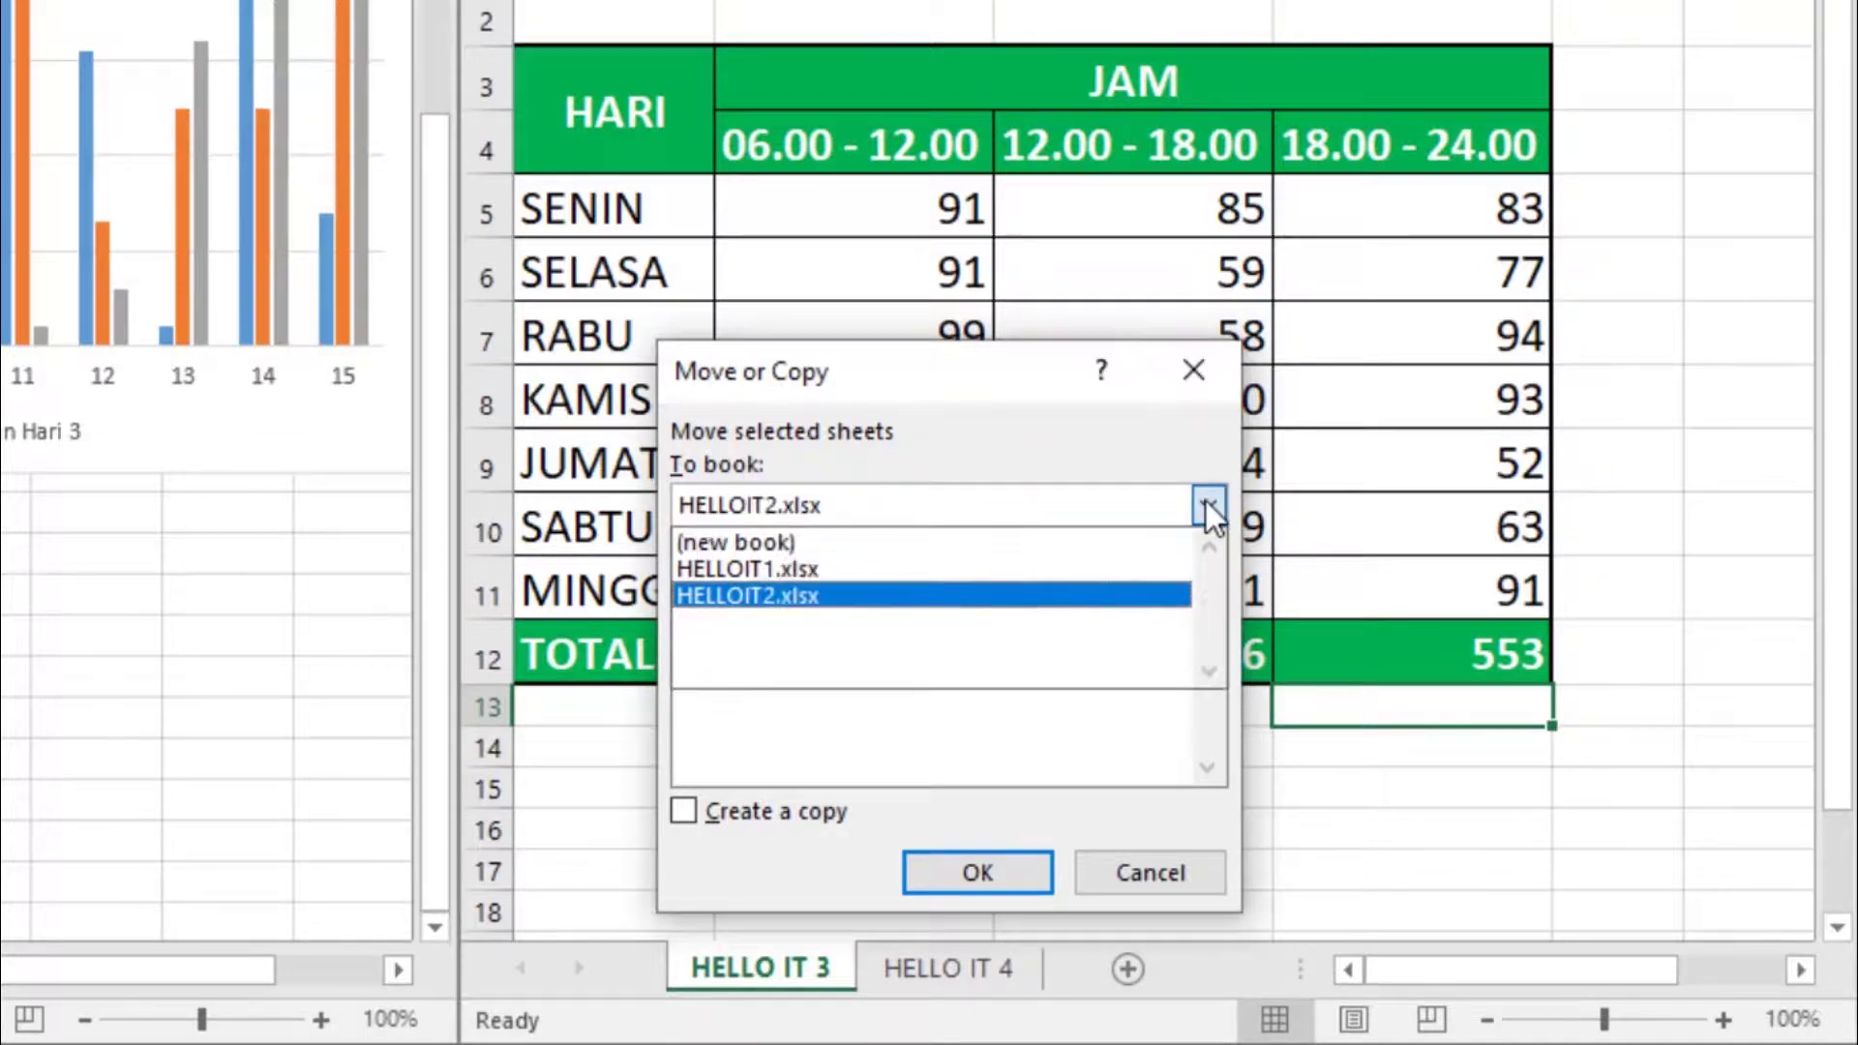
left_click(1049, 569)
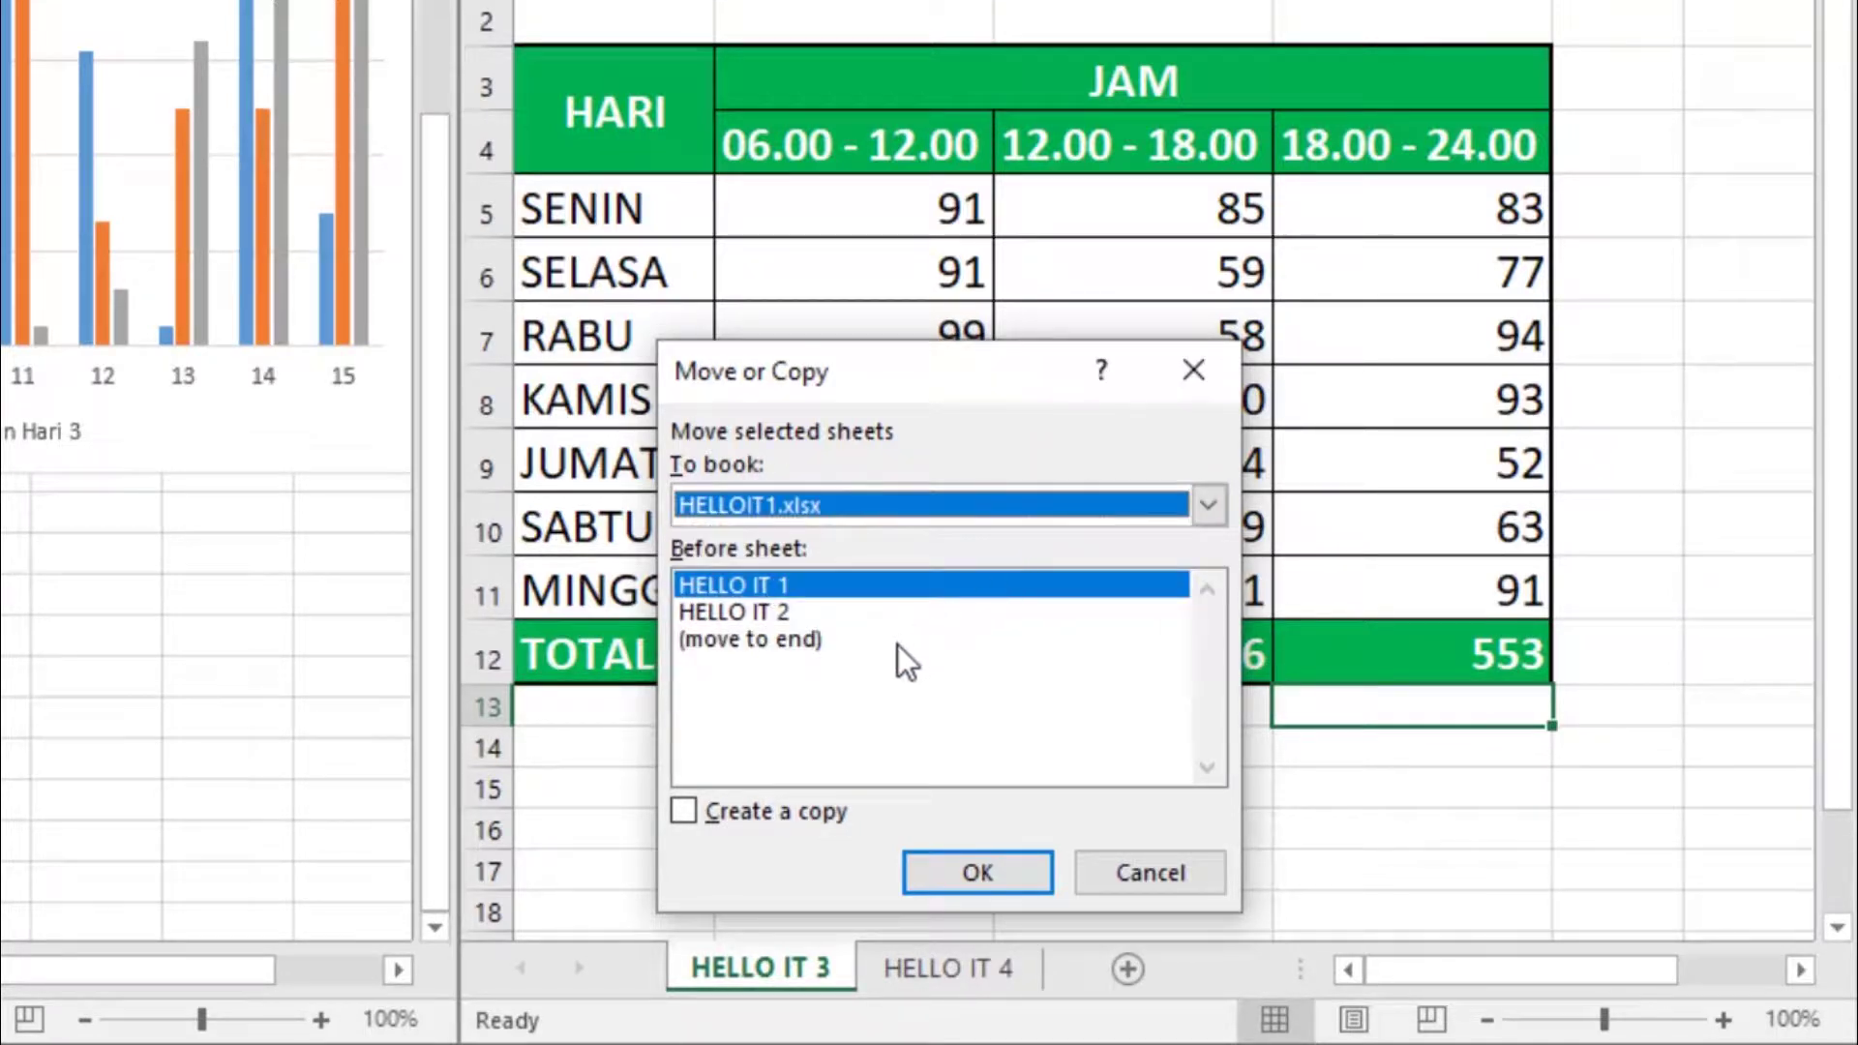
left_click(829, 639)
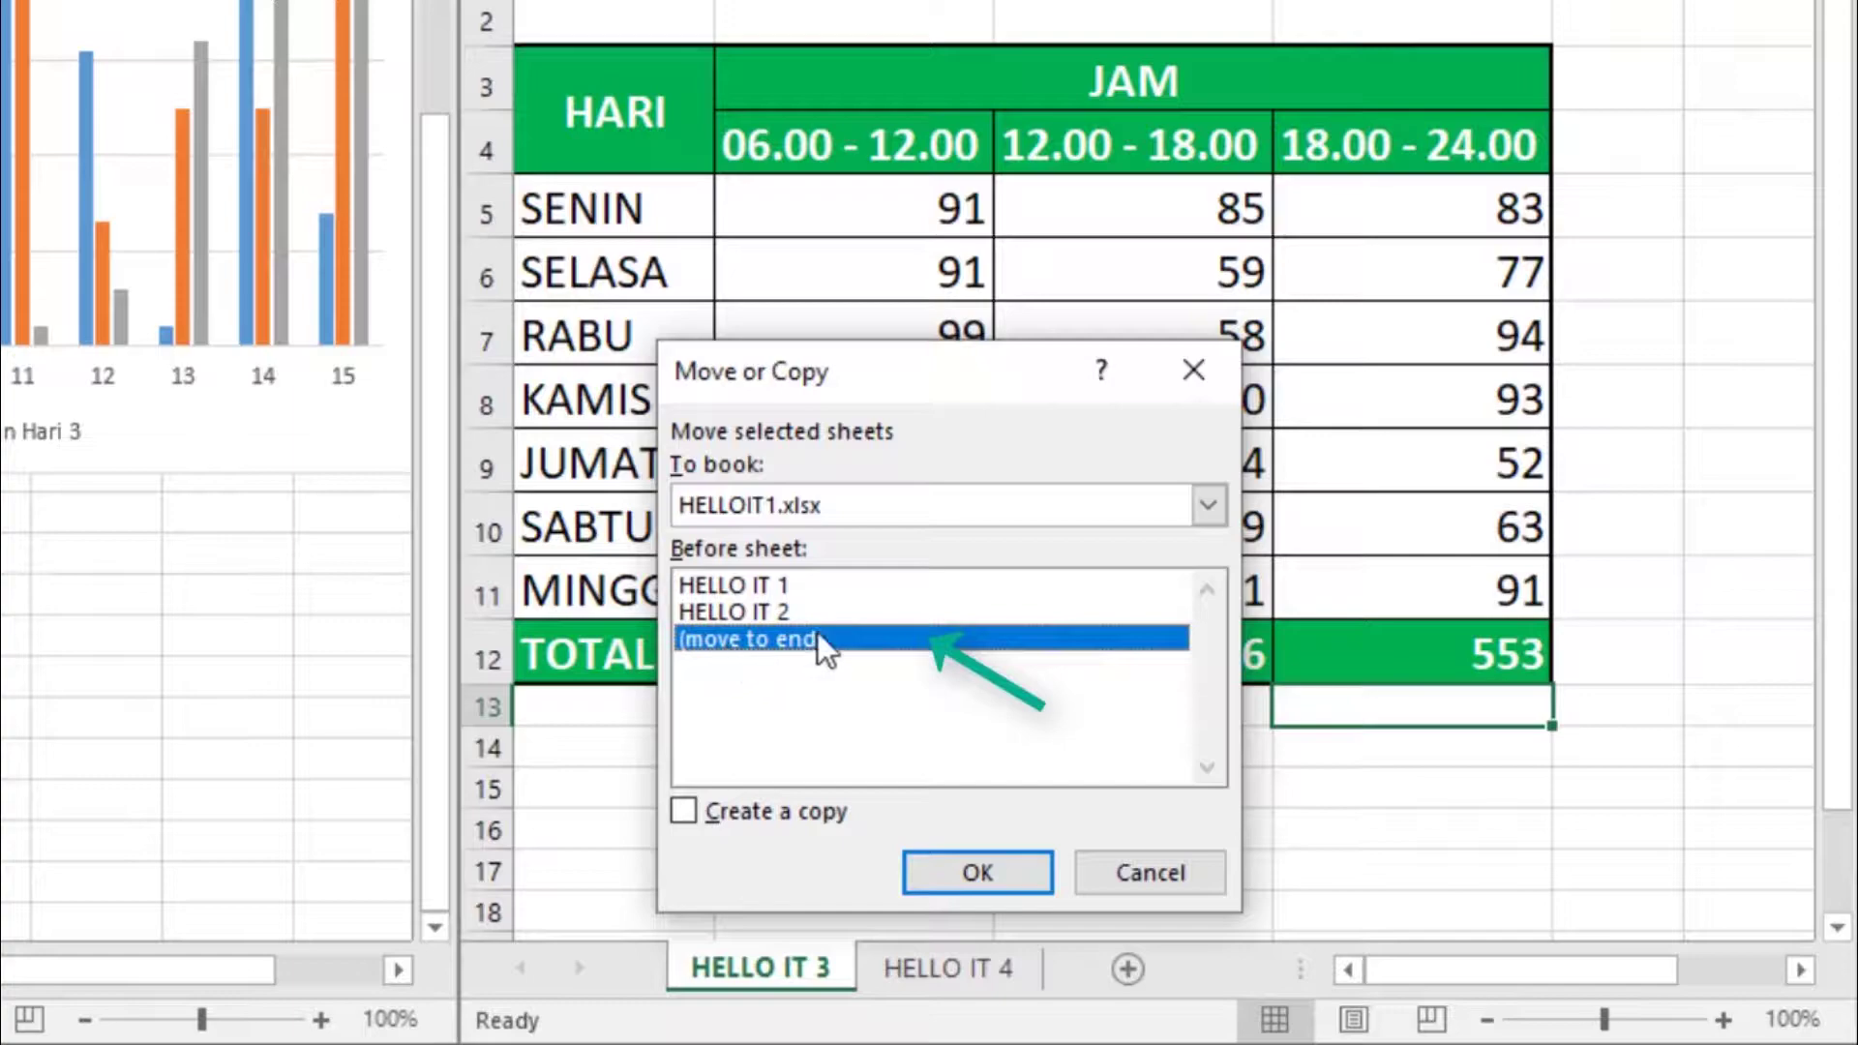
left_click(683, 813)
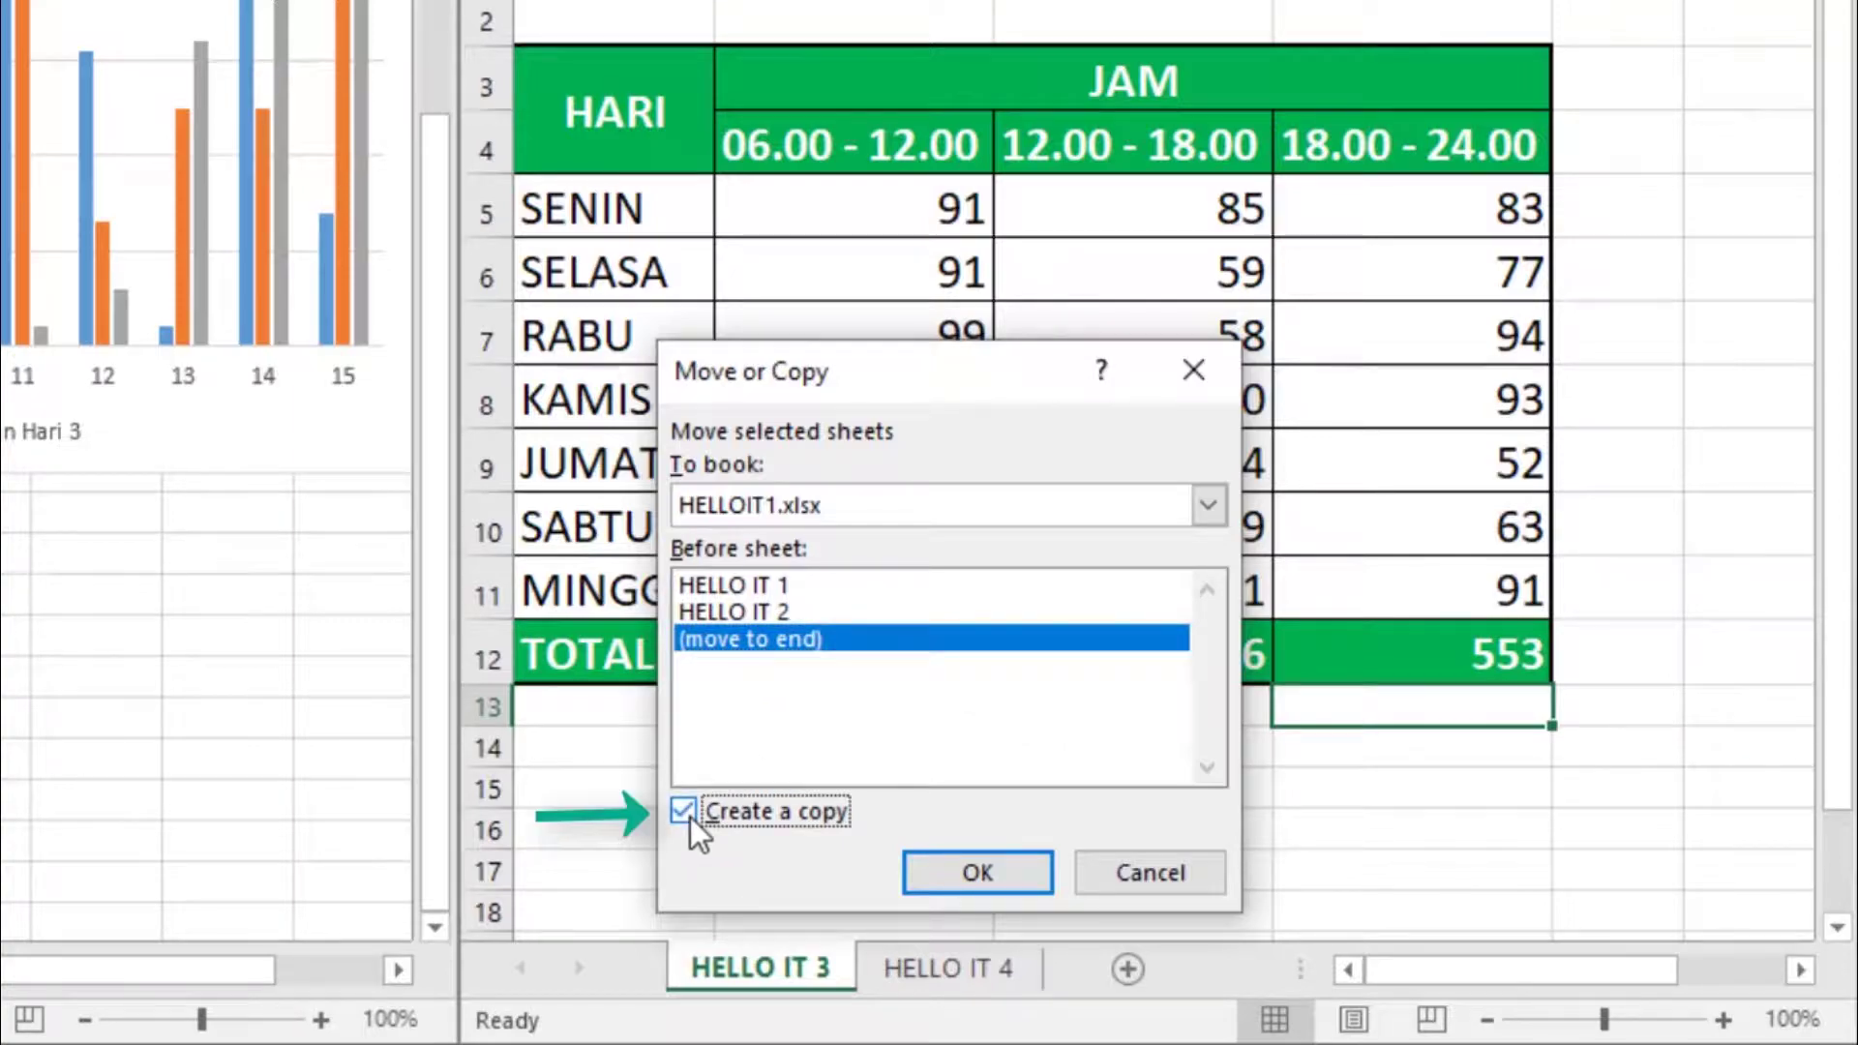
left_click(962, 873)
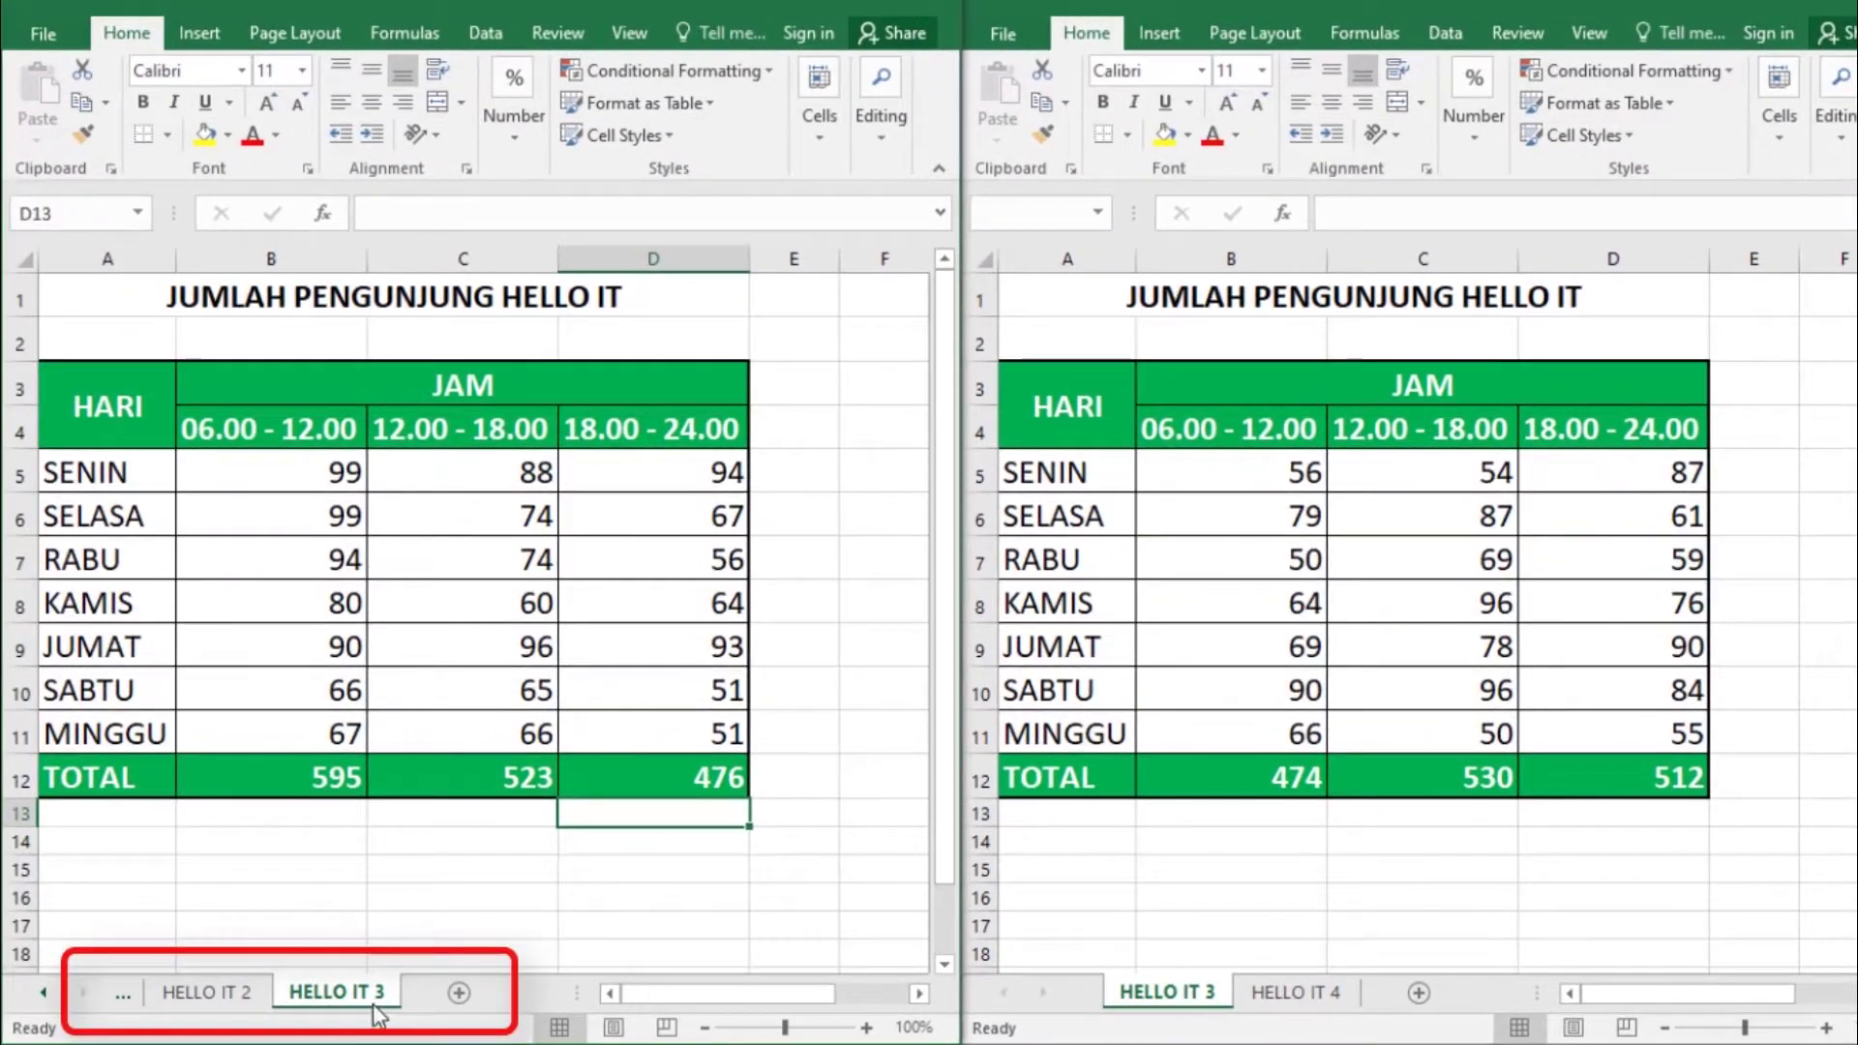
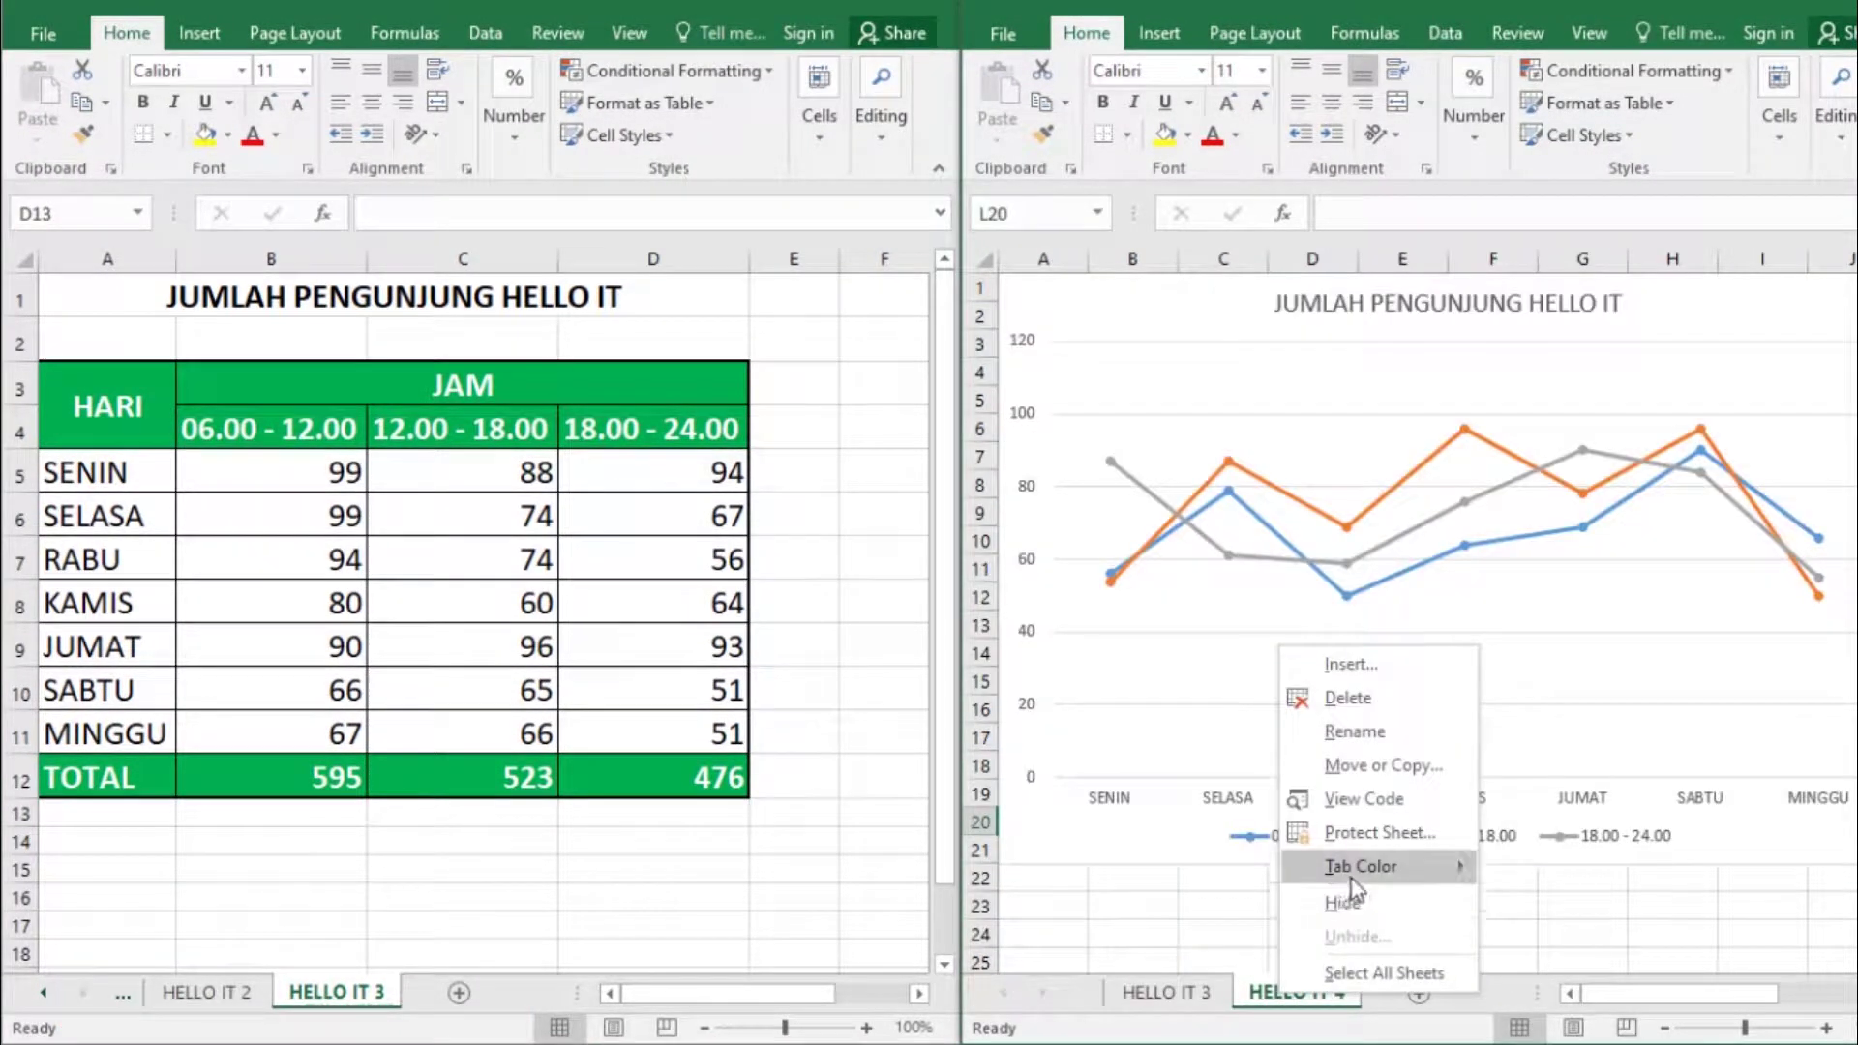
Step: Copy the HELLO IT 4 sheet to the end of HELLOIT1.xlsx, then close HELLOIT2's window
left_click(1457, 767)
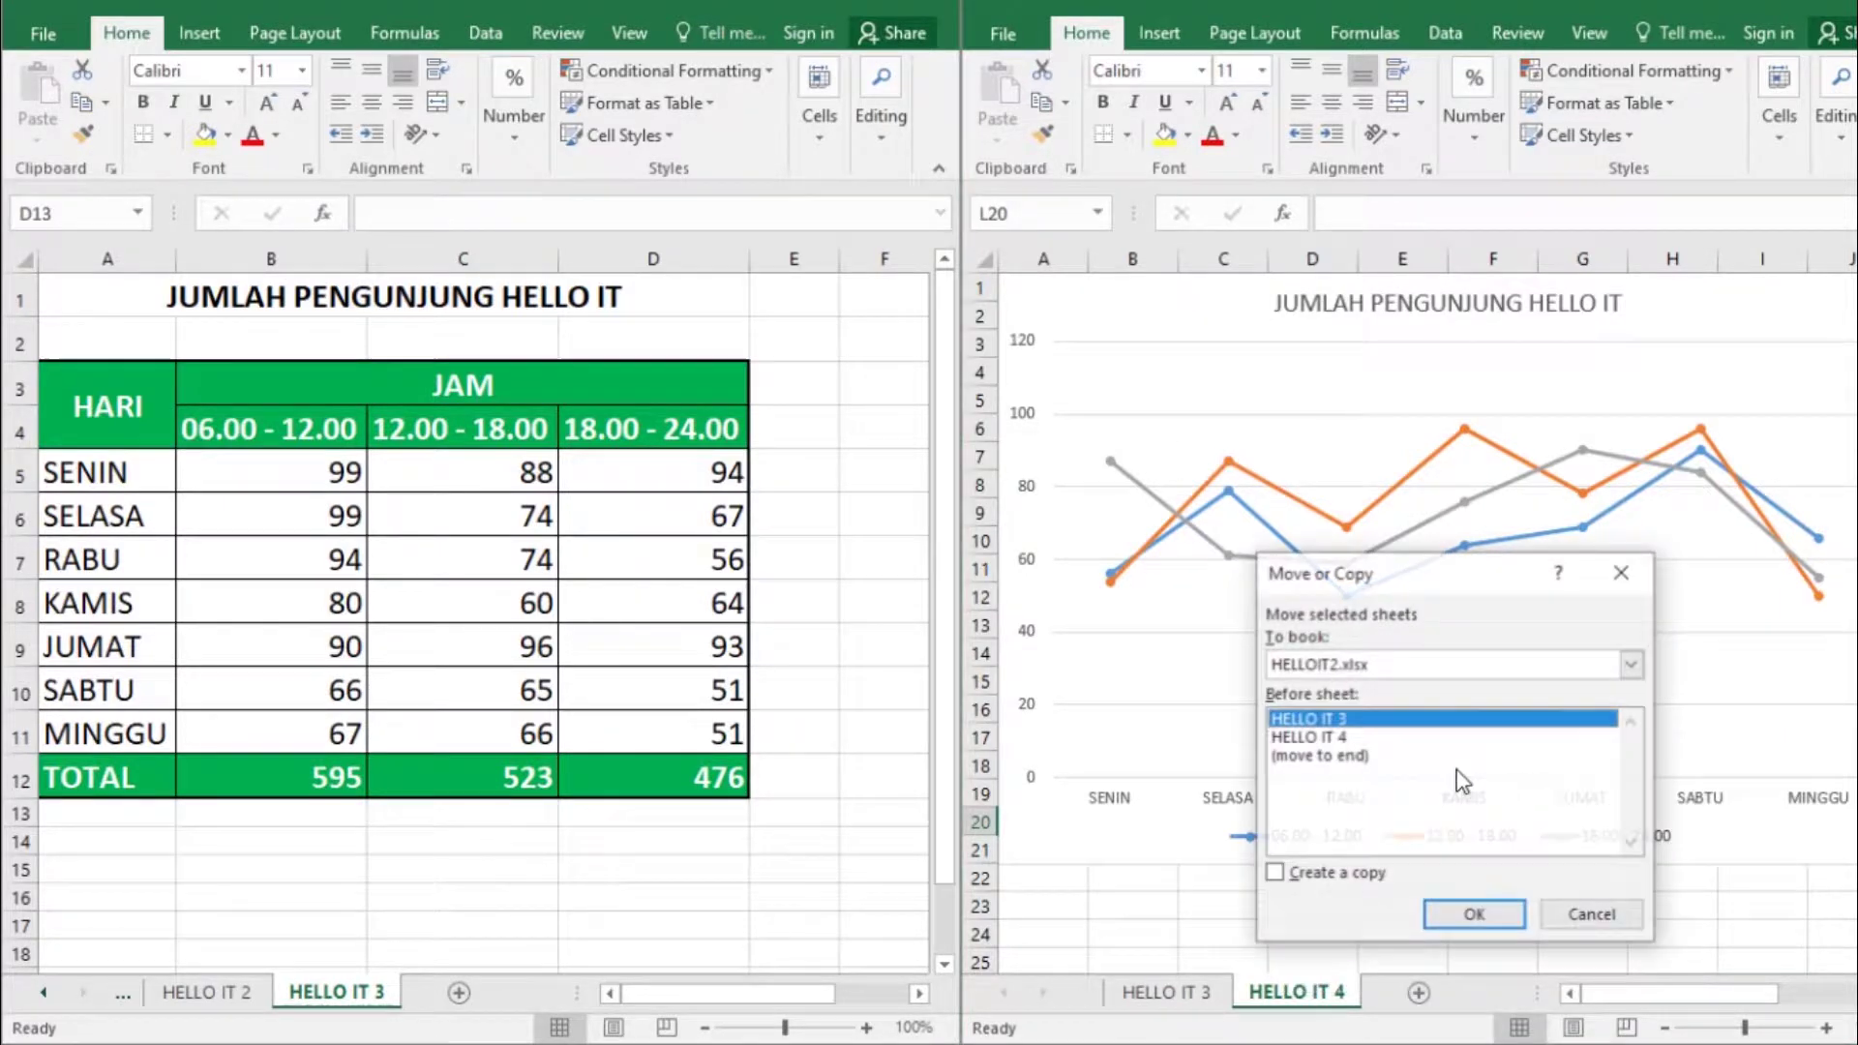
left_click(1633, 664)
left_click(1451, 716)
left_click(1354, 775)
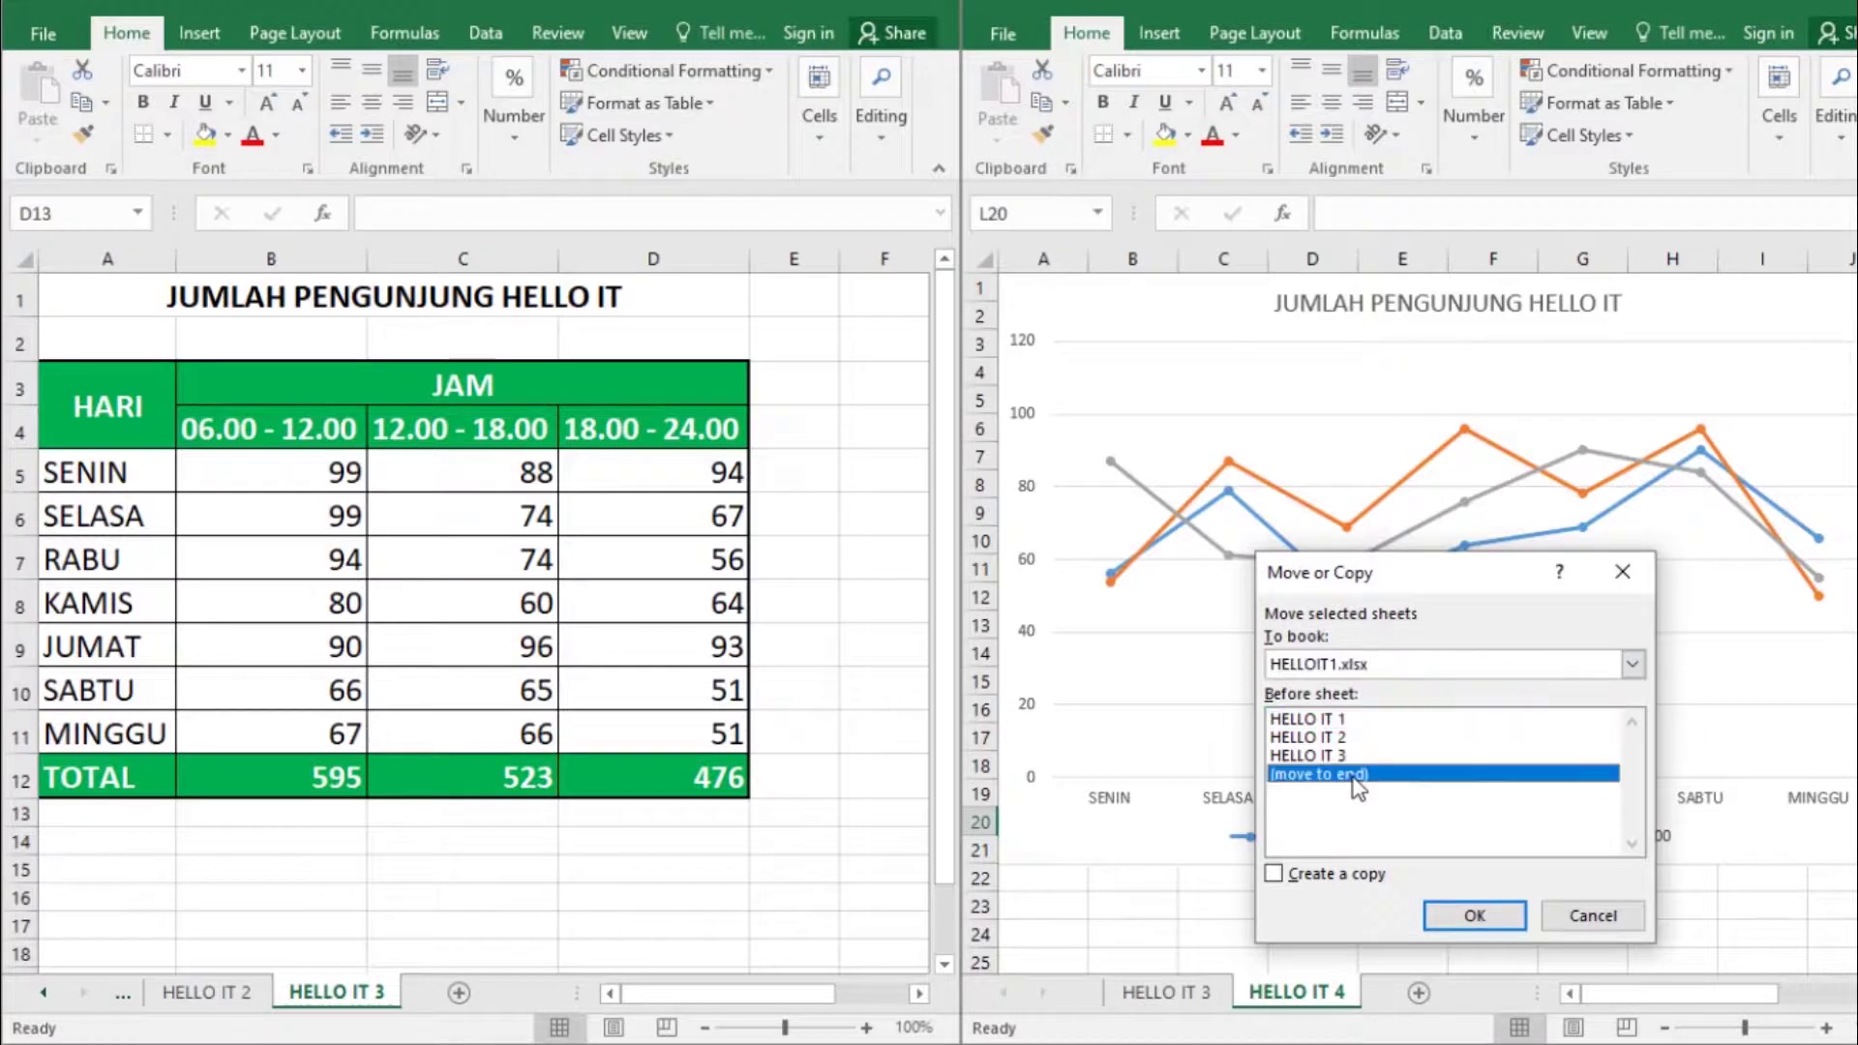
left_click(1315, 876)
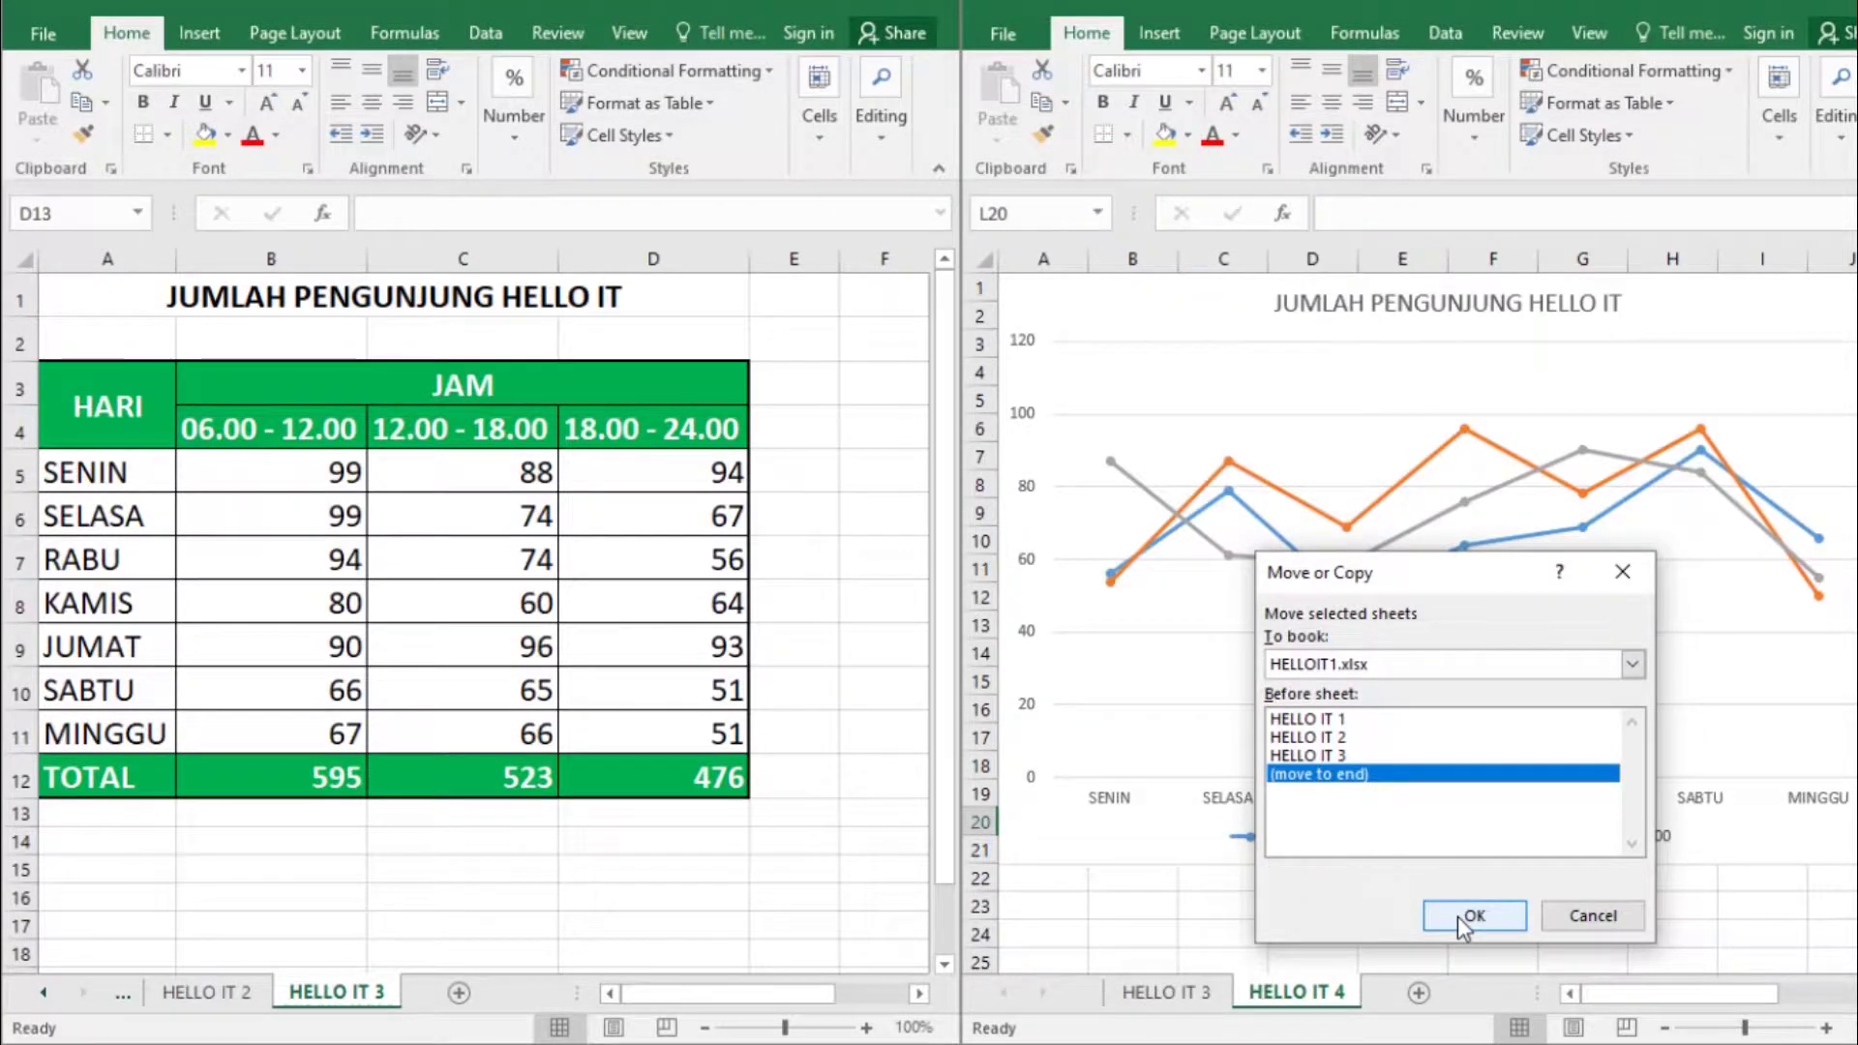
left_click(1462, 919)
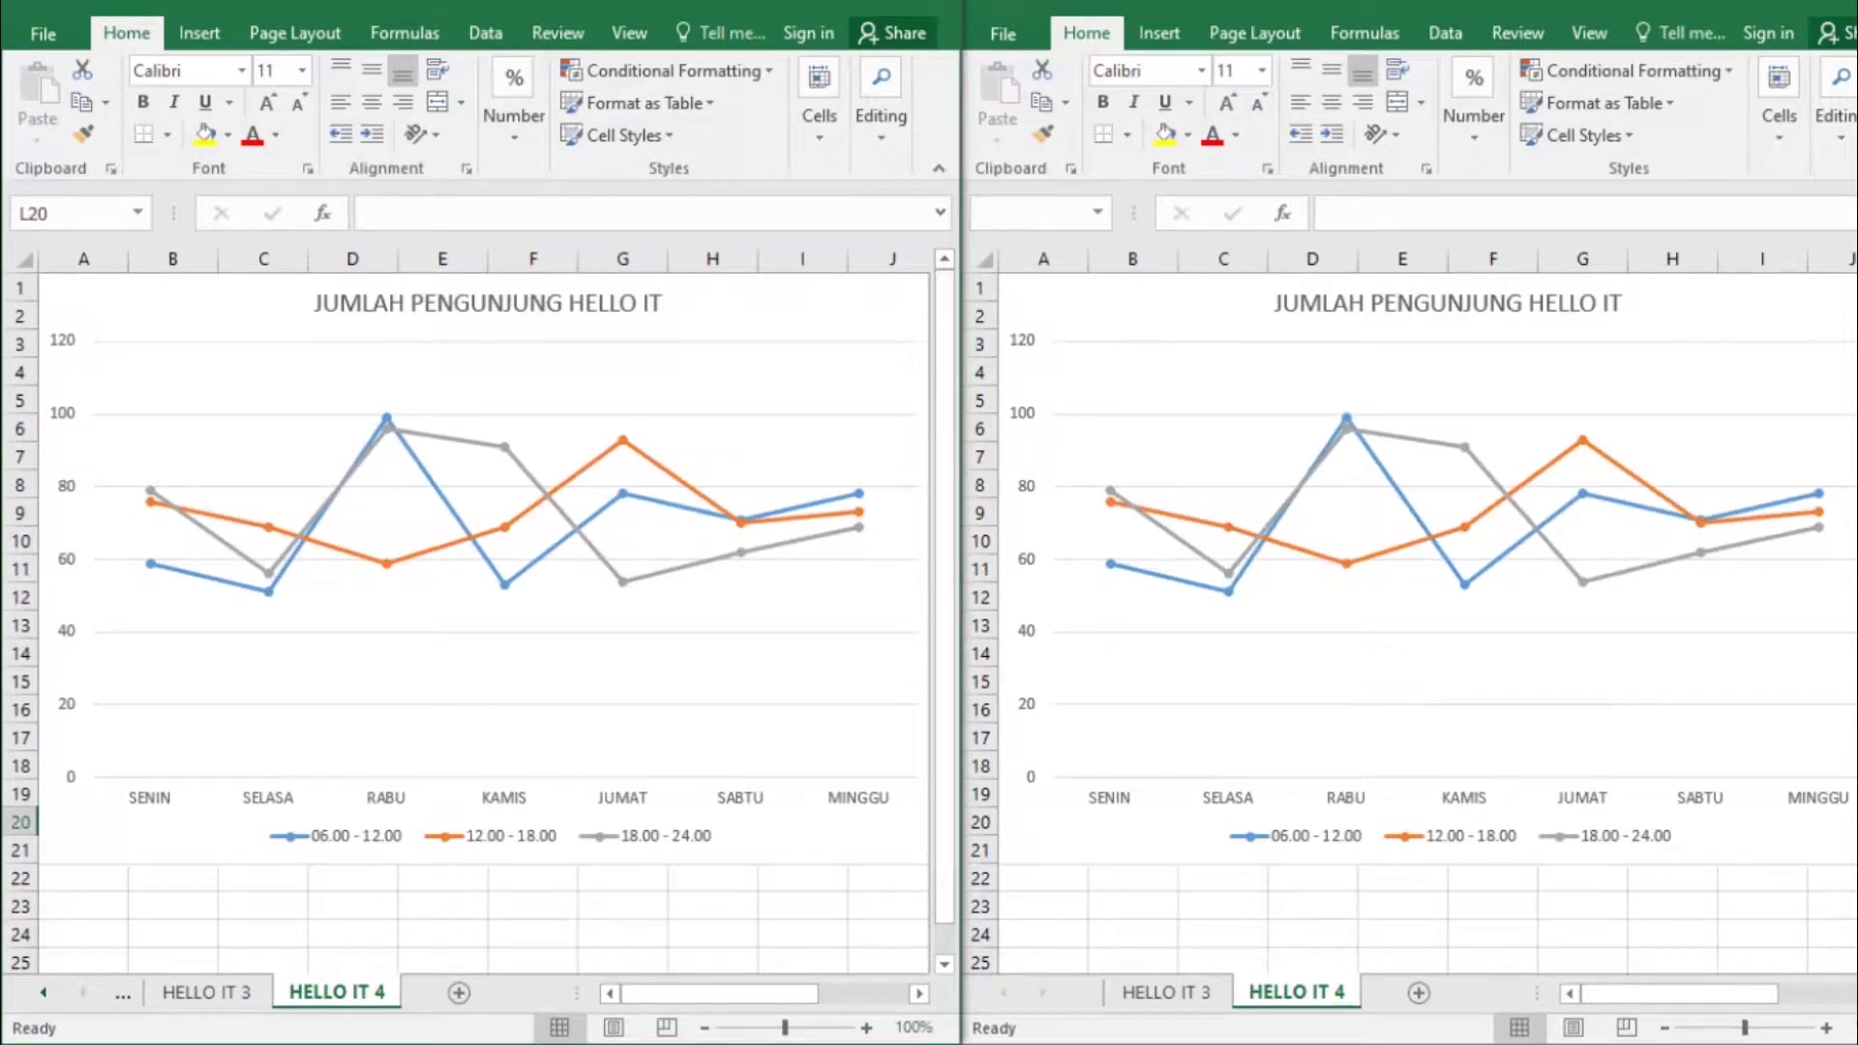
left_click(1744, 8)
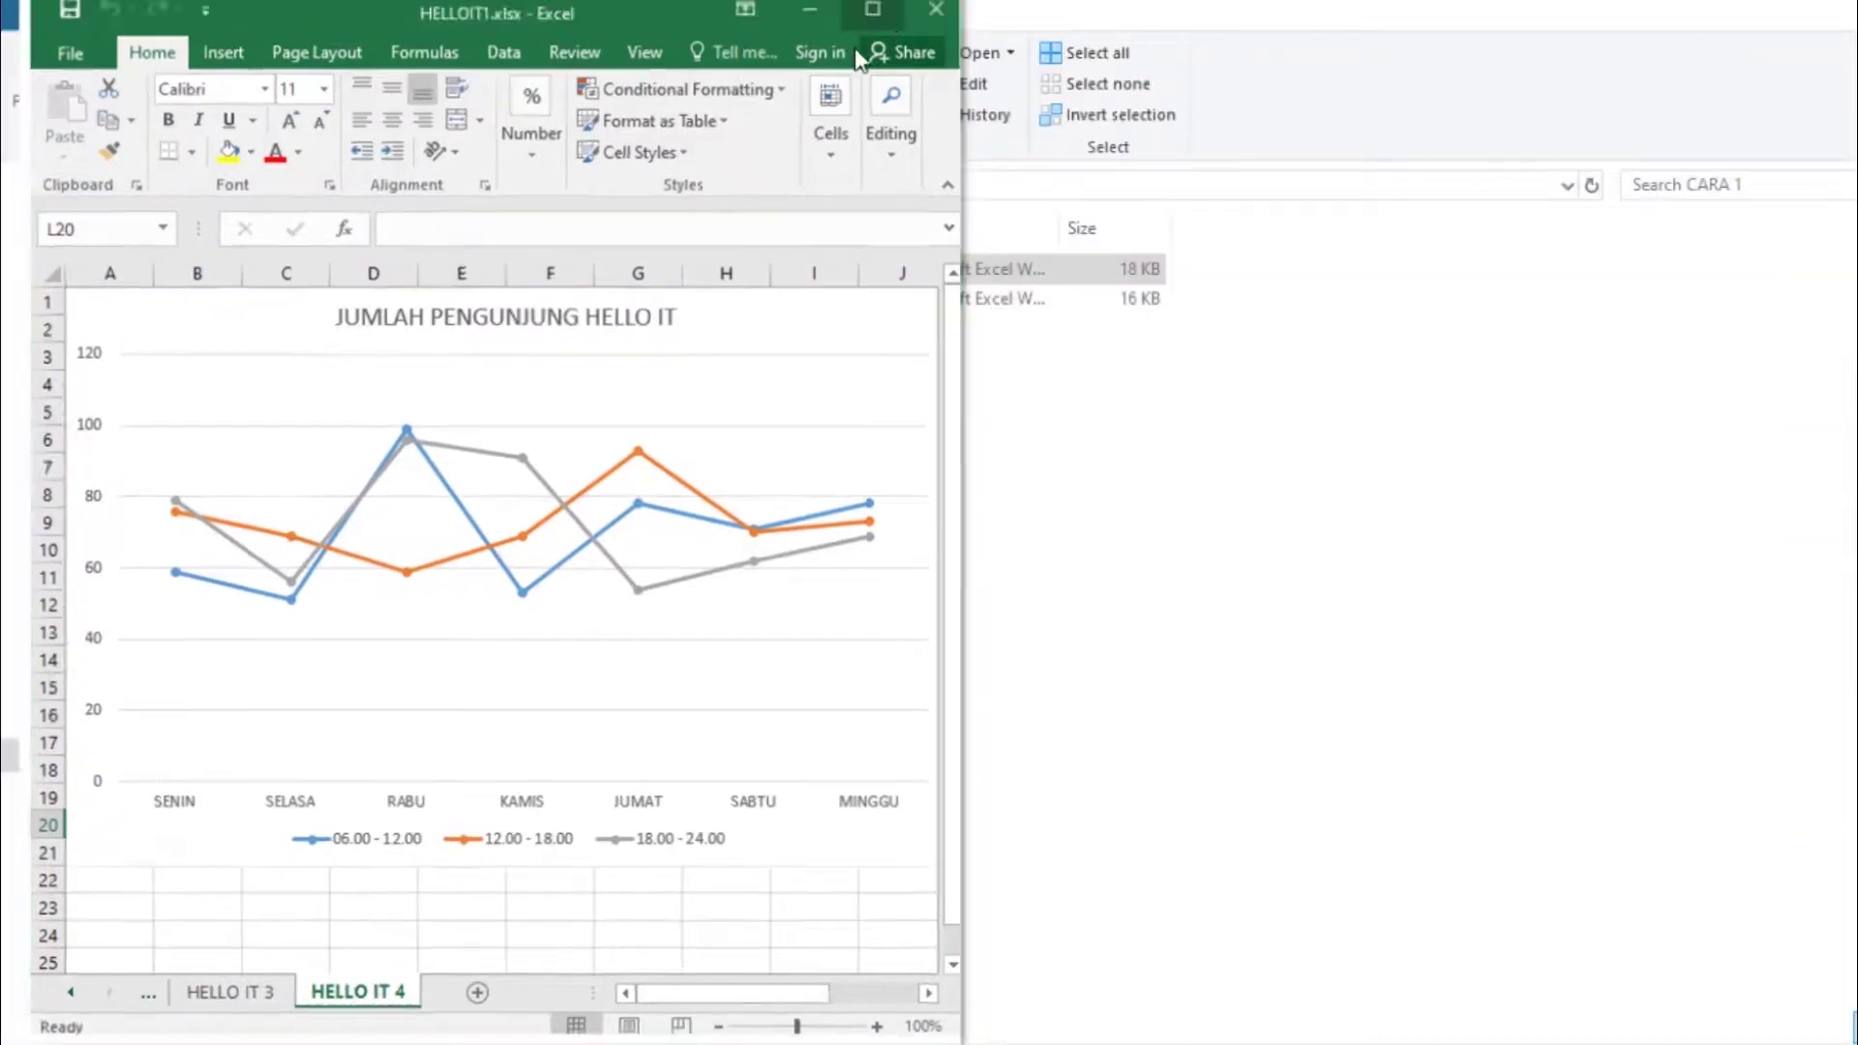
Step: Maximize the HELLOIT1 window and scroll the sheet tabs back to show every sheet
double_click(859, 19)
left_click(116, 1007)
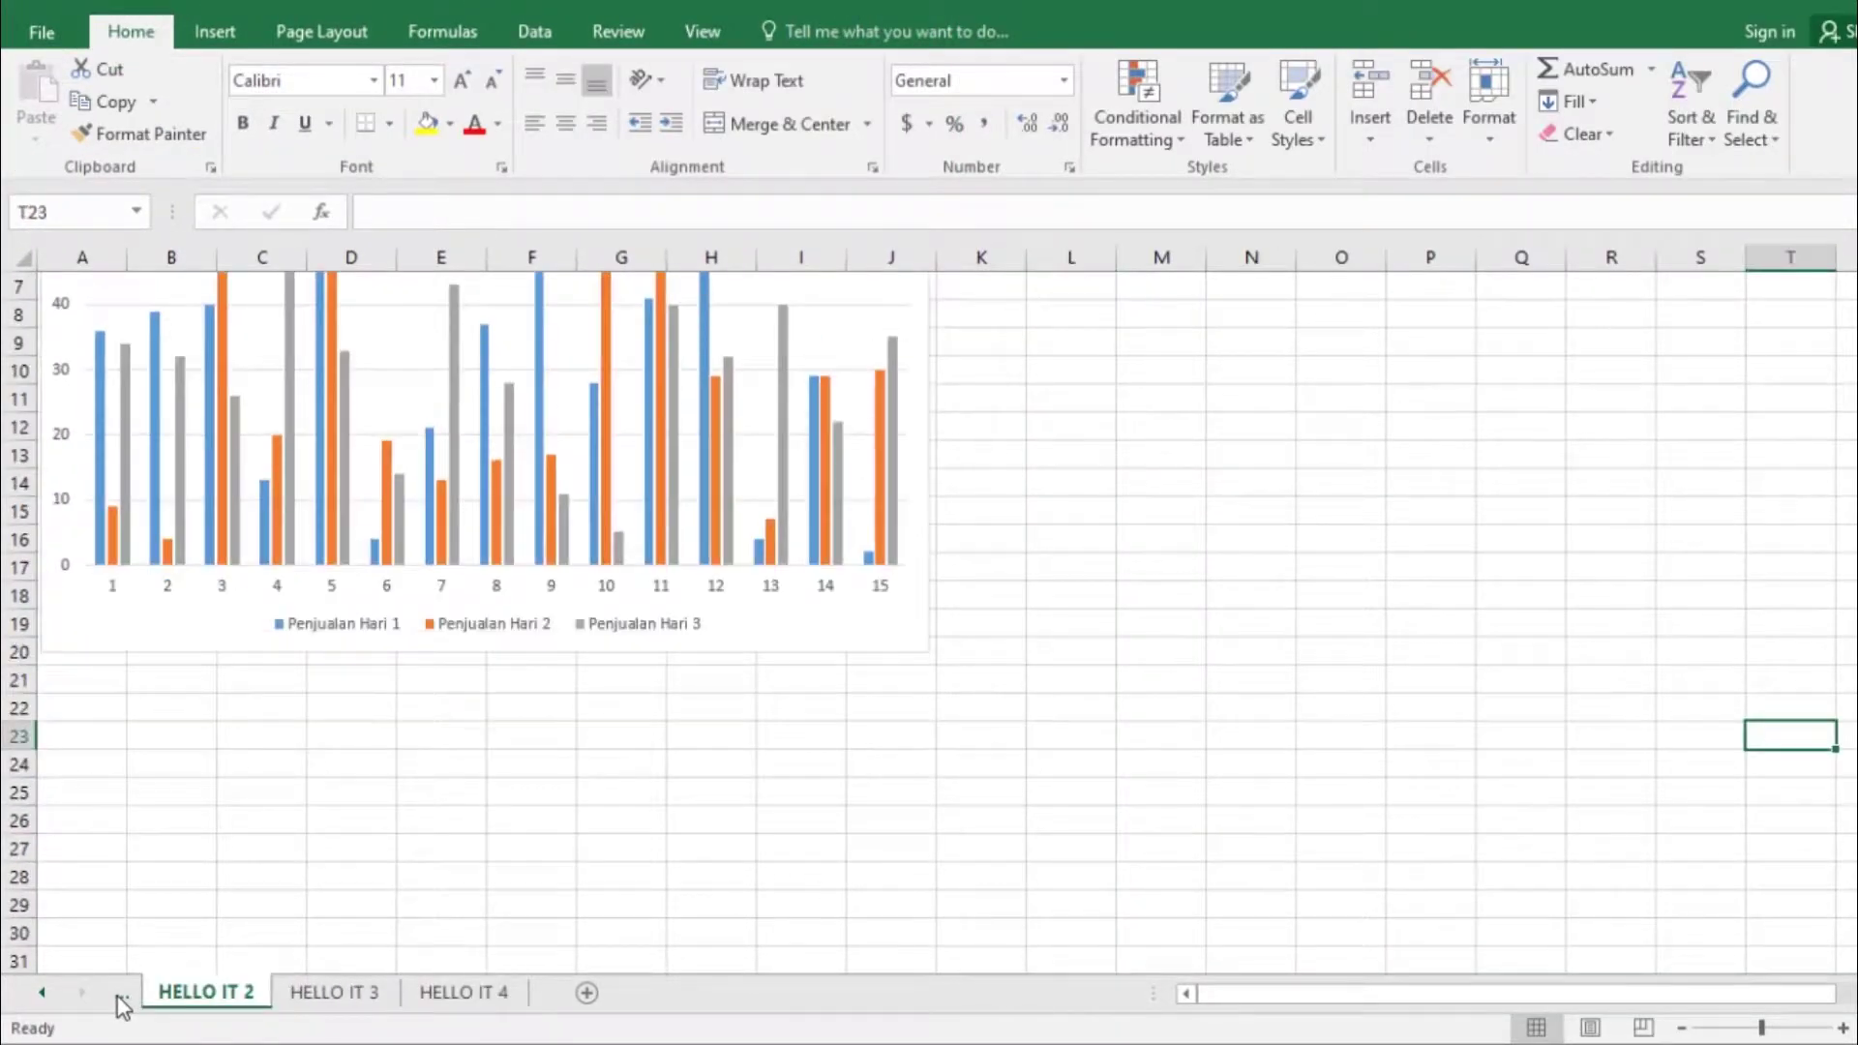
left_click(116, 1006)
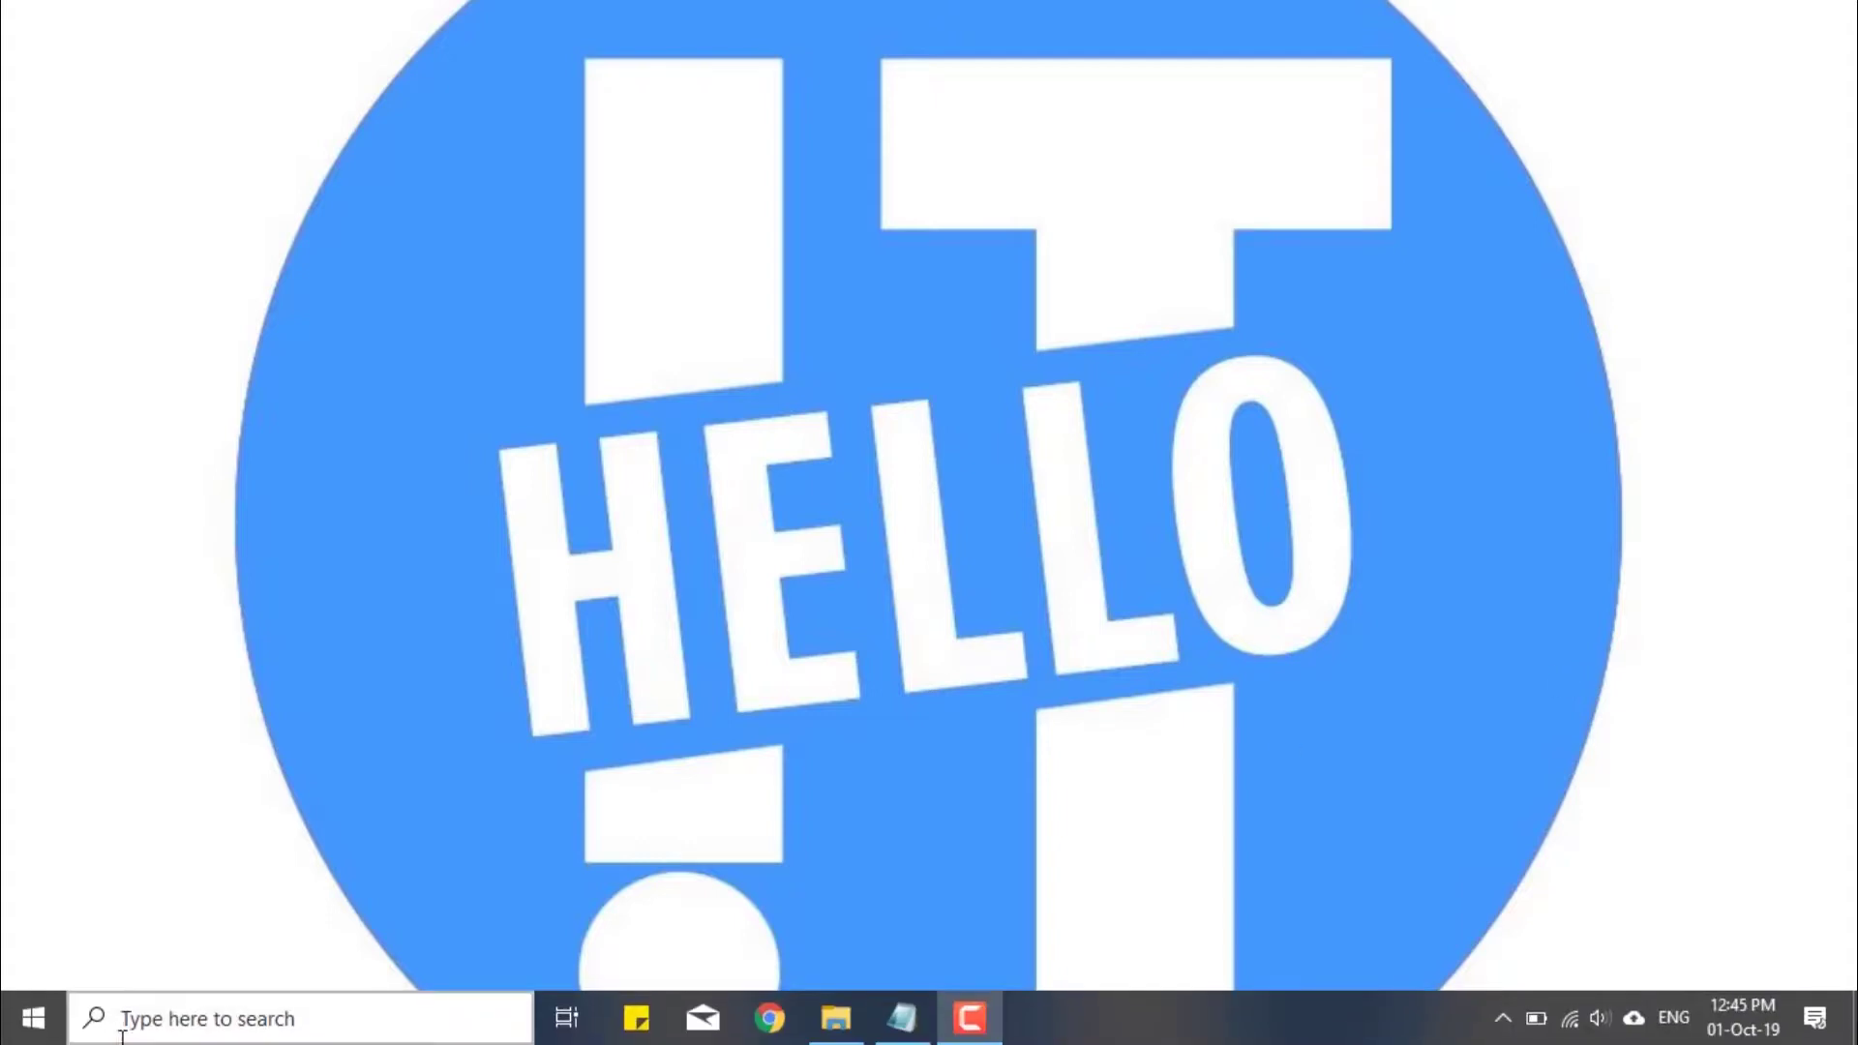
Step: Launch Excel 2016 by searching 'excel' and start a new blank workbook
left_click(117, 1021)
type("excel")
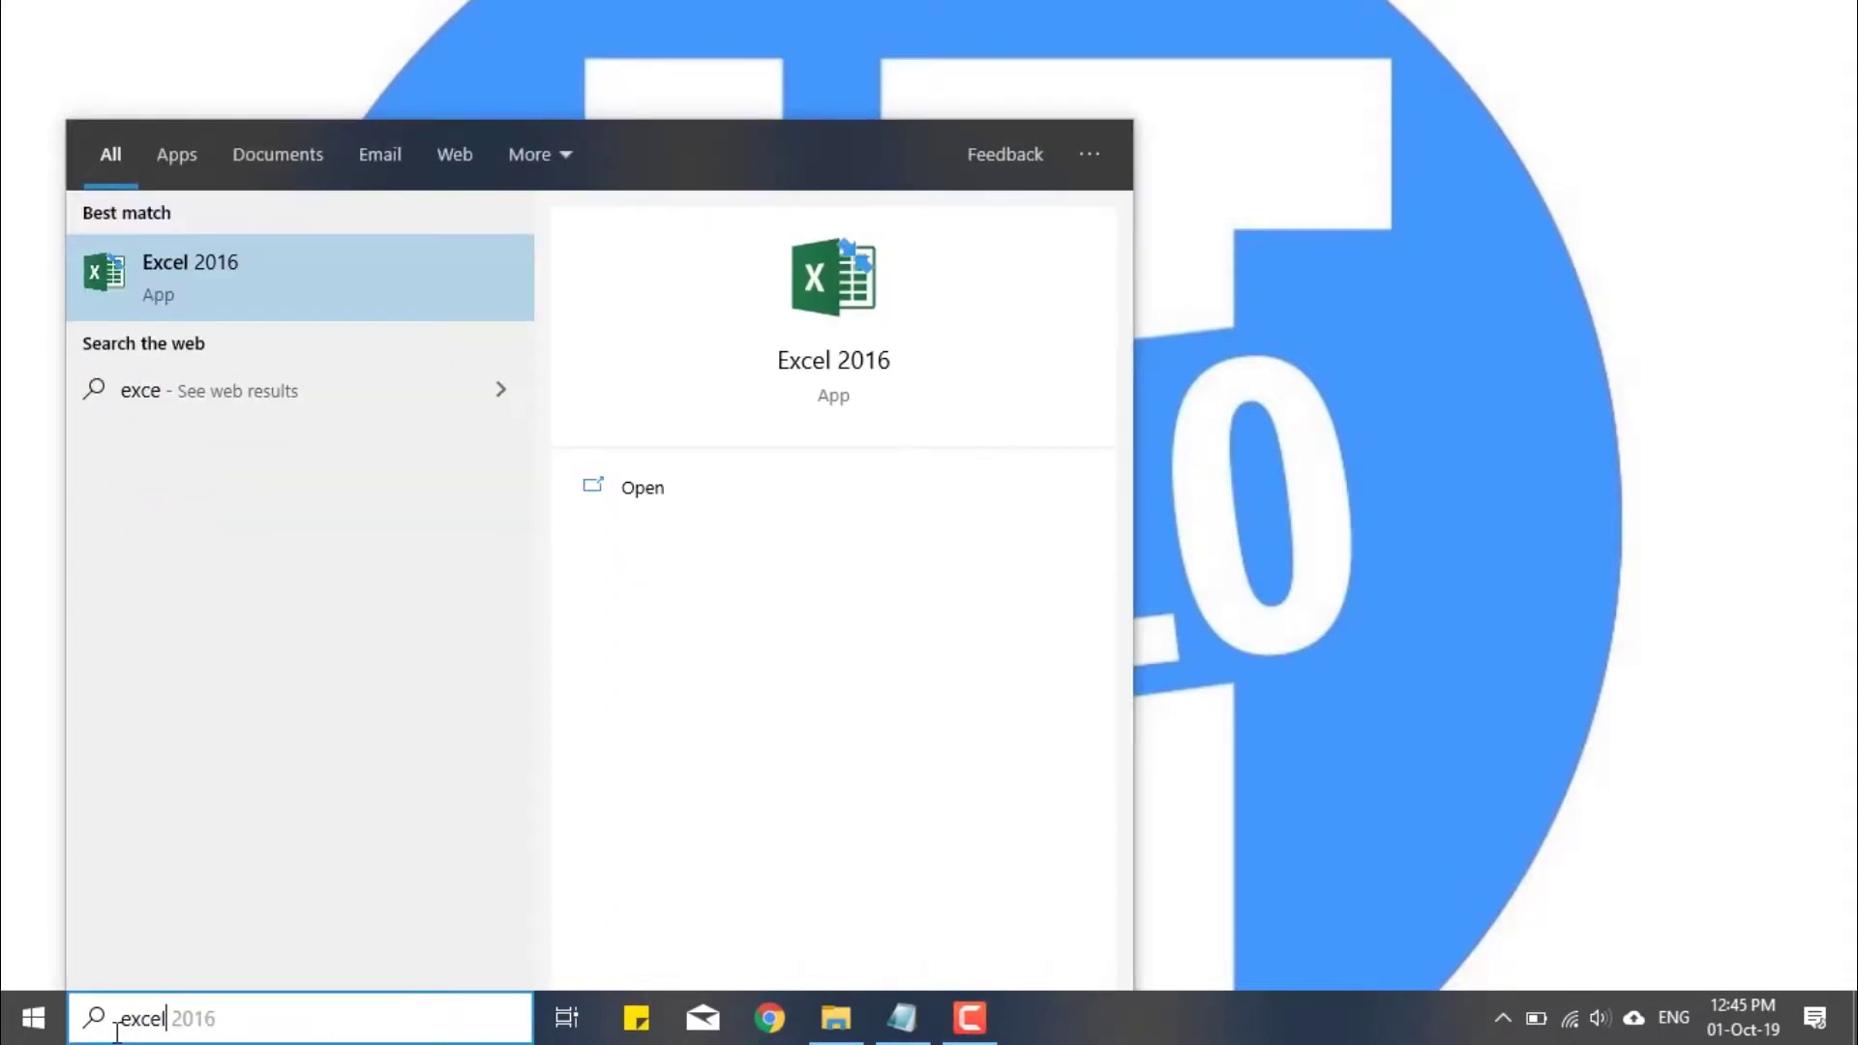
left_click(367, 315)
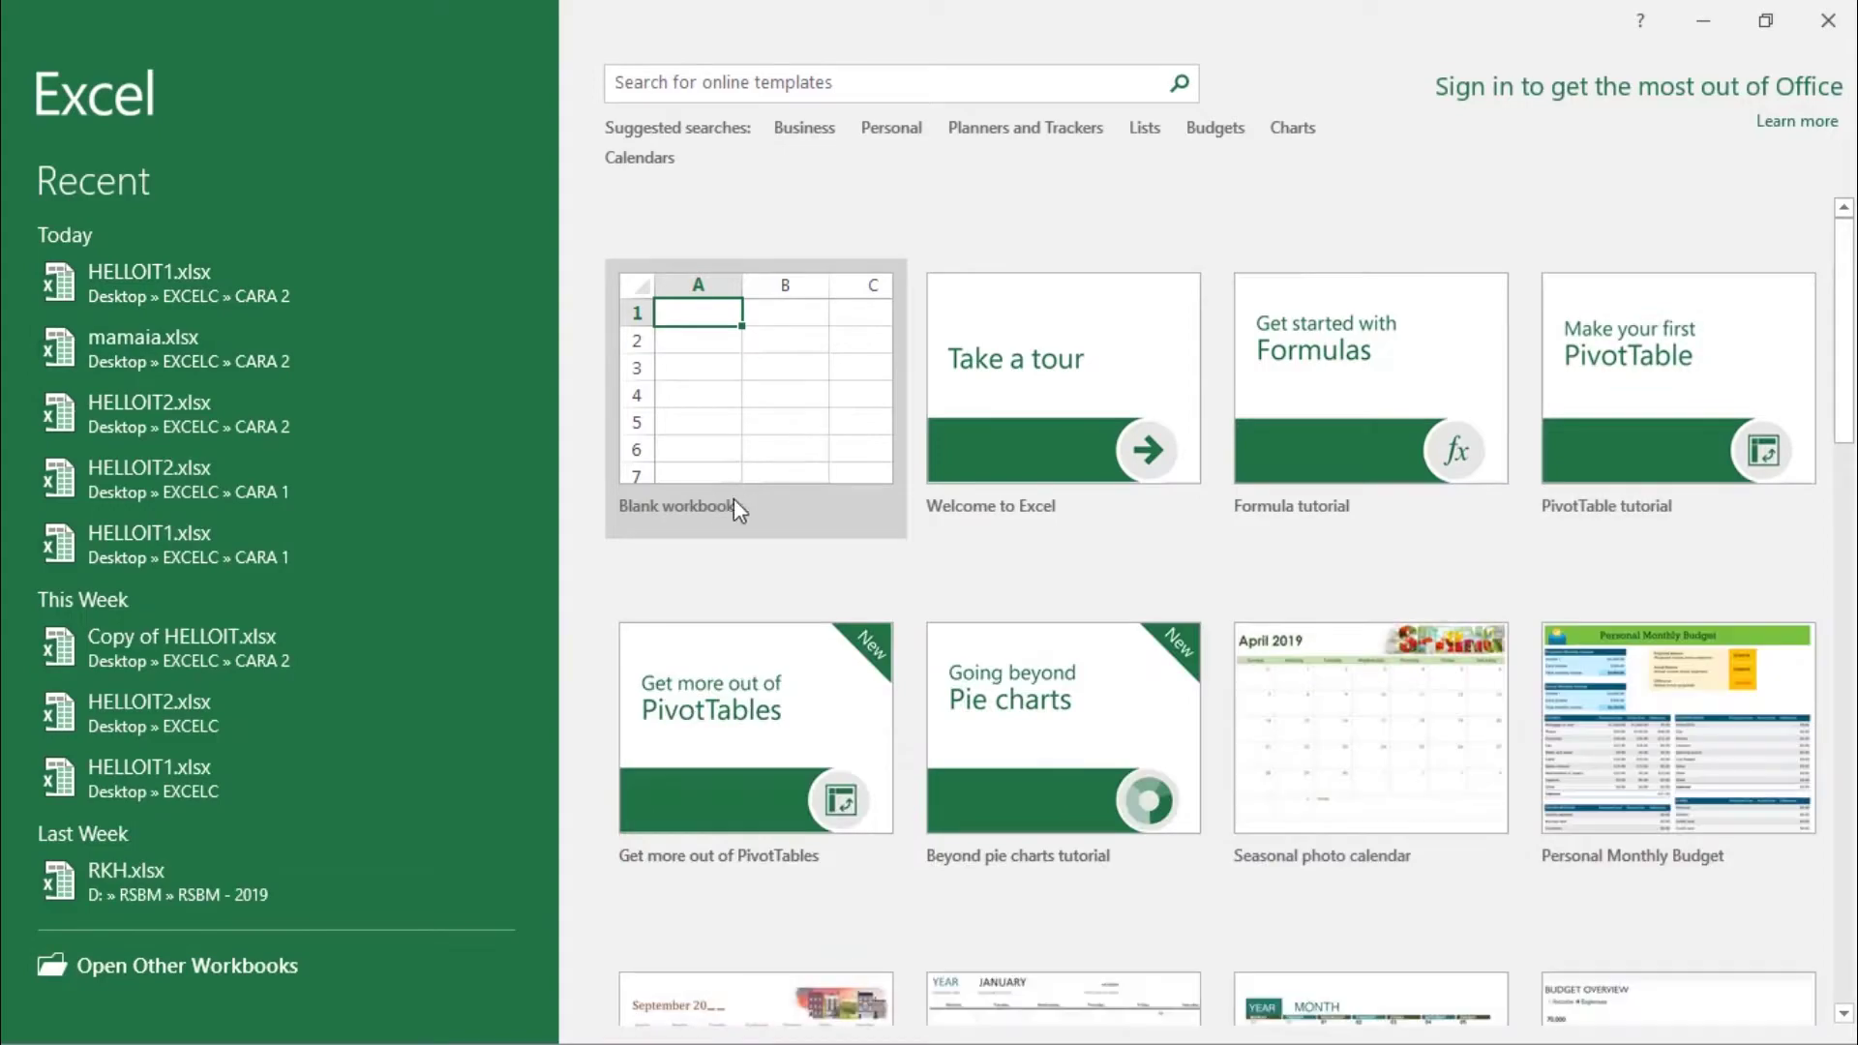
left_click(850, 470)
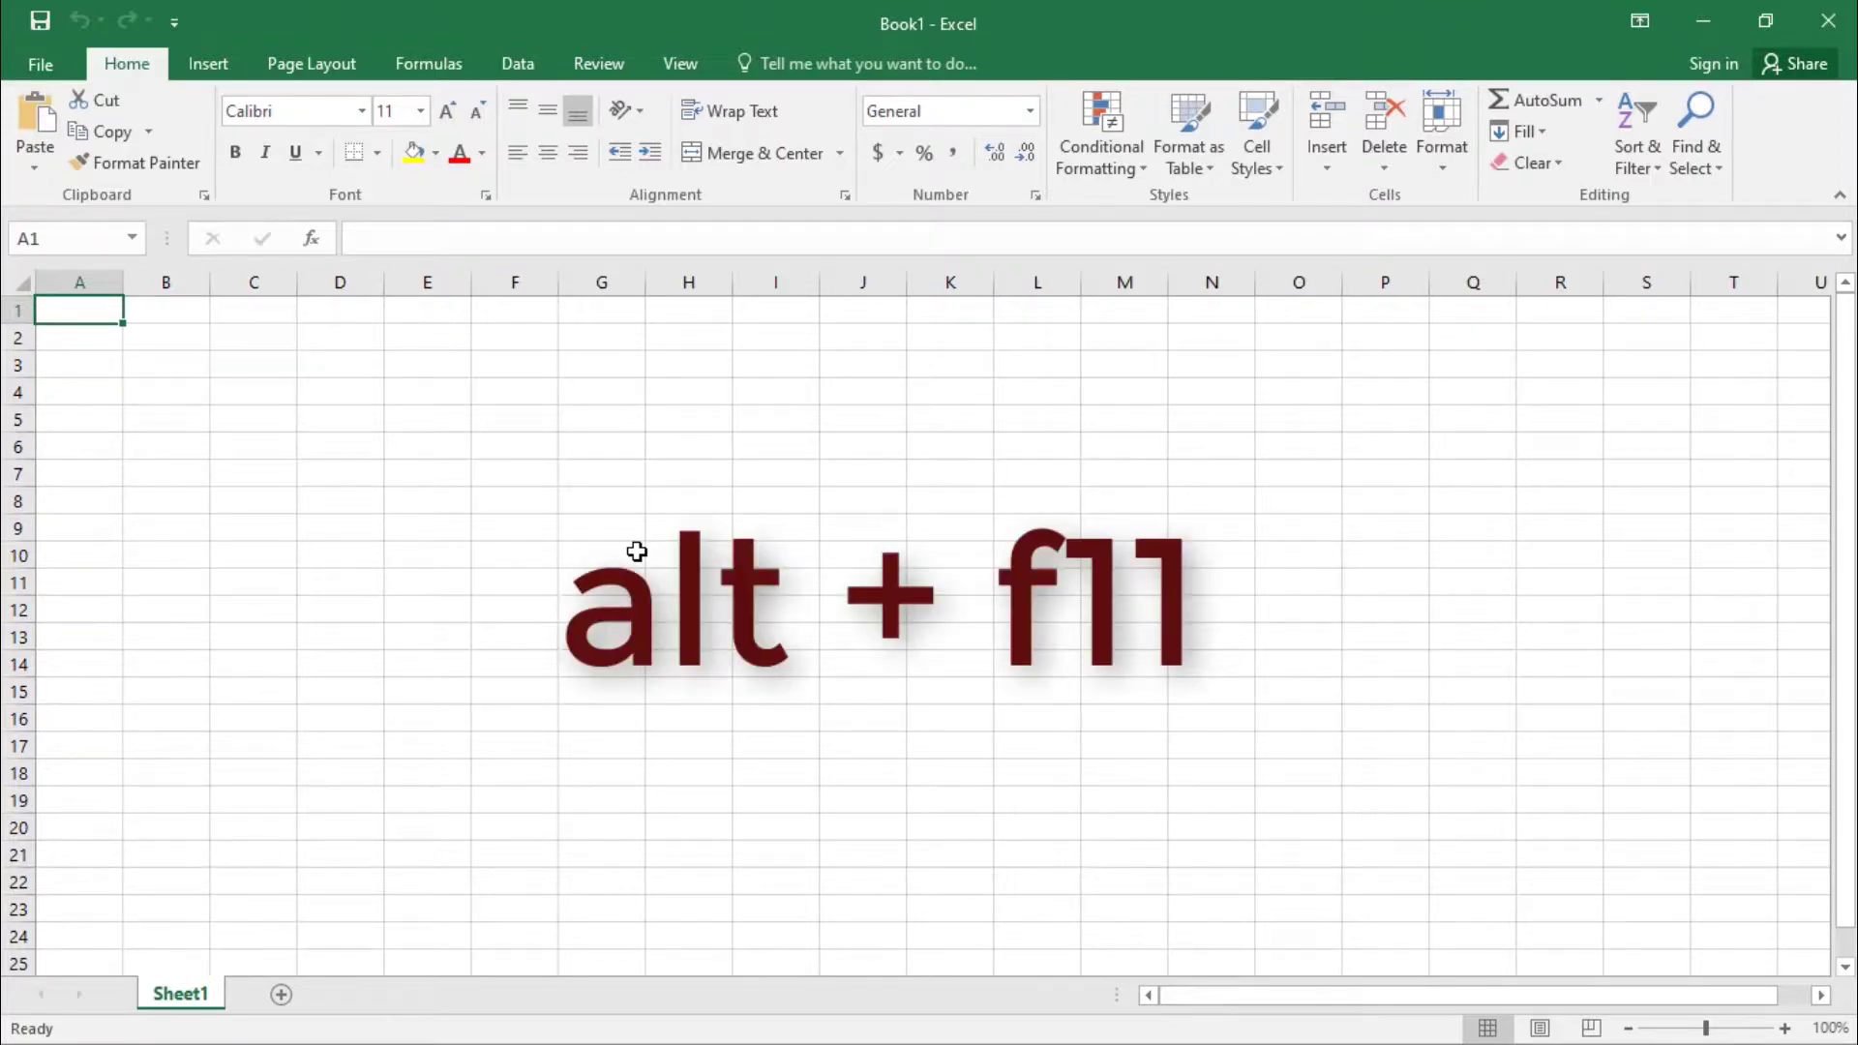
Step: Insert a new Module1 into Book1's VBA project and select all the GetSheets code in Notepad
key("alt")
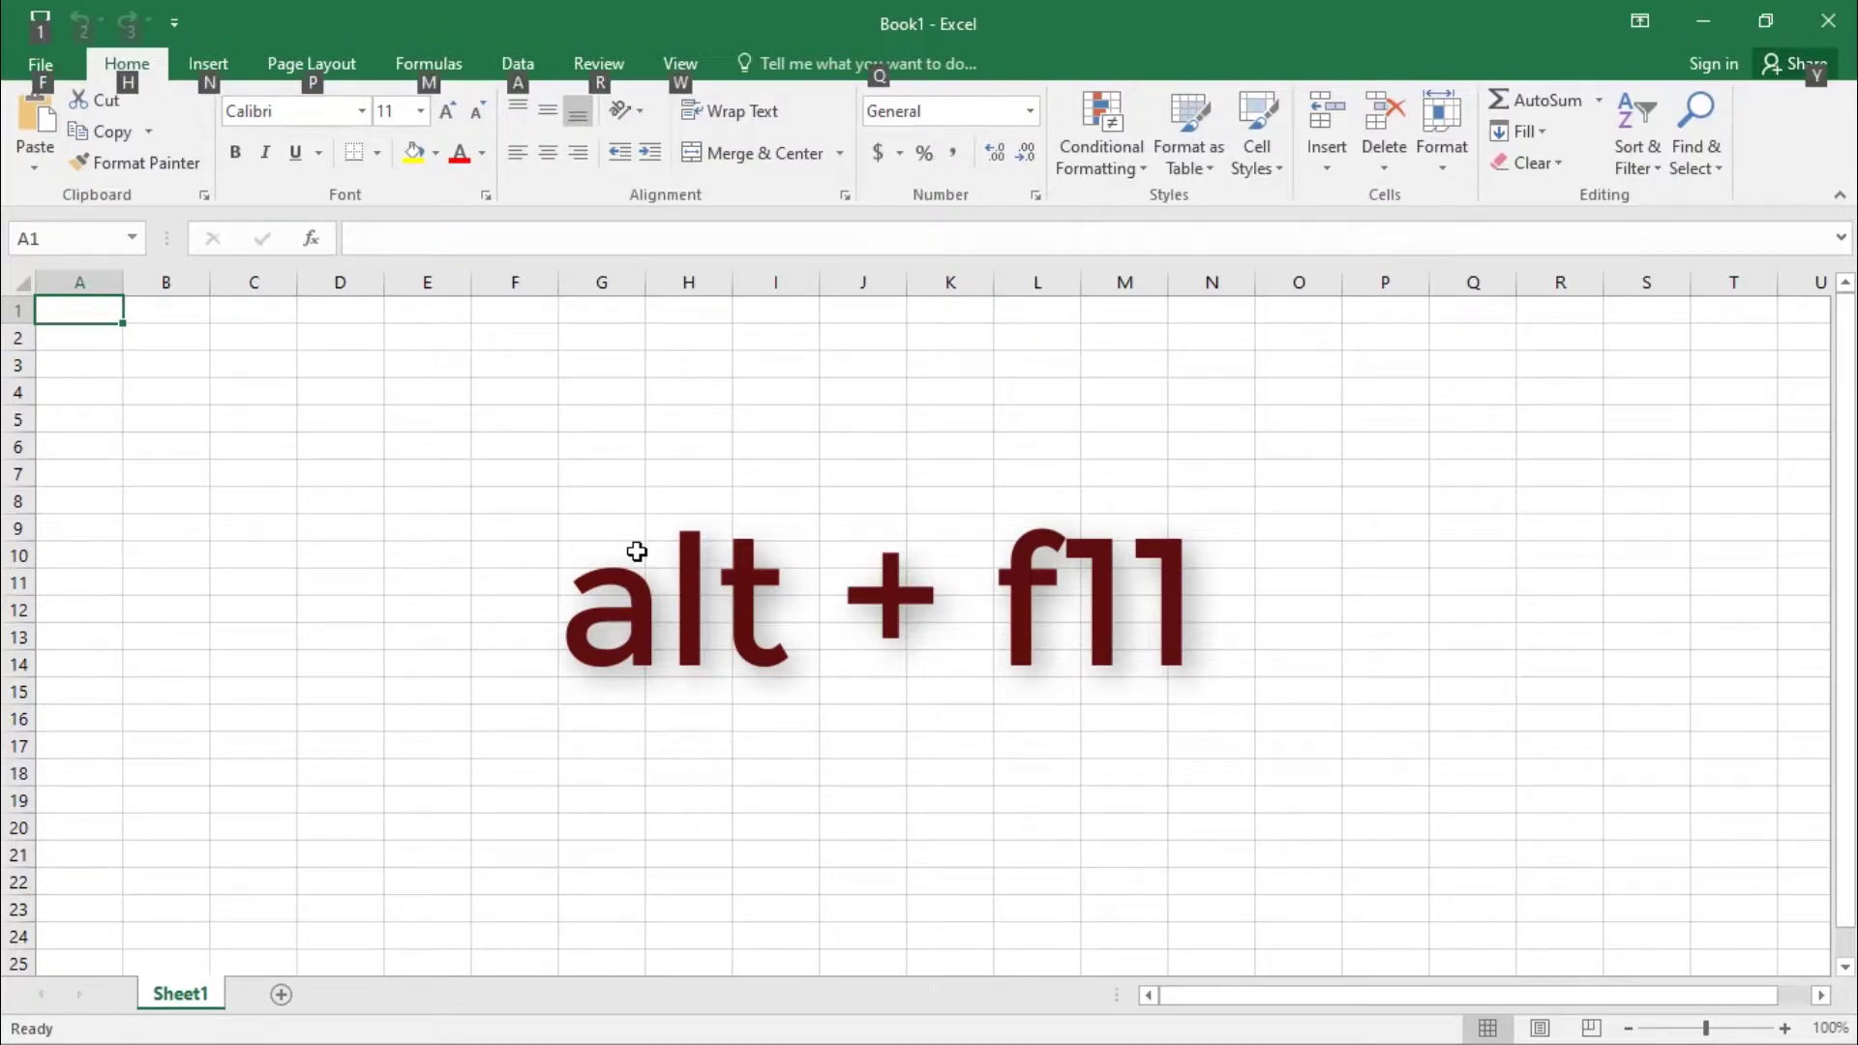
key("alt+F11")
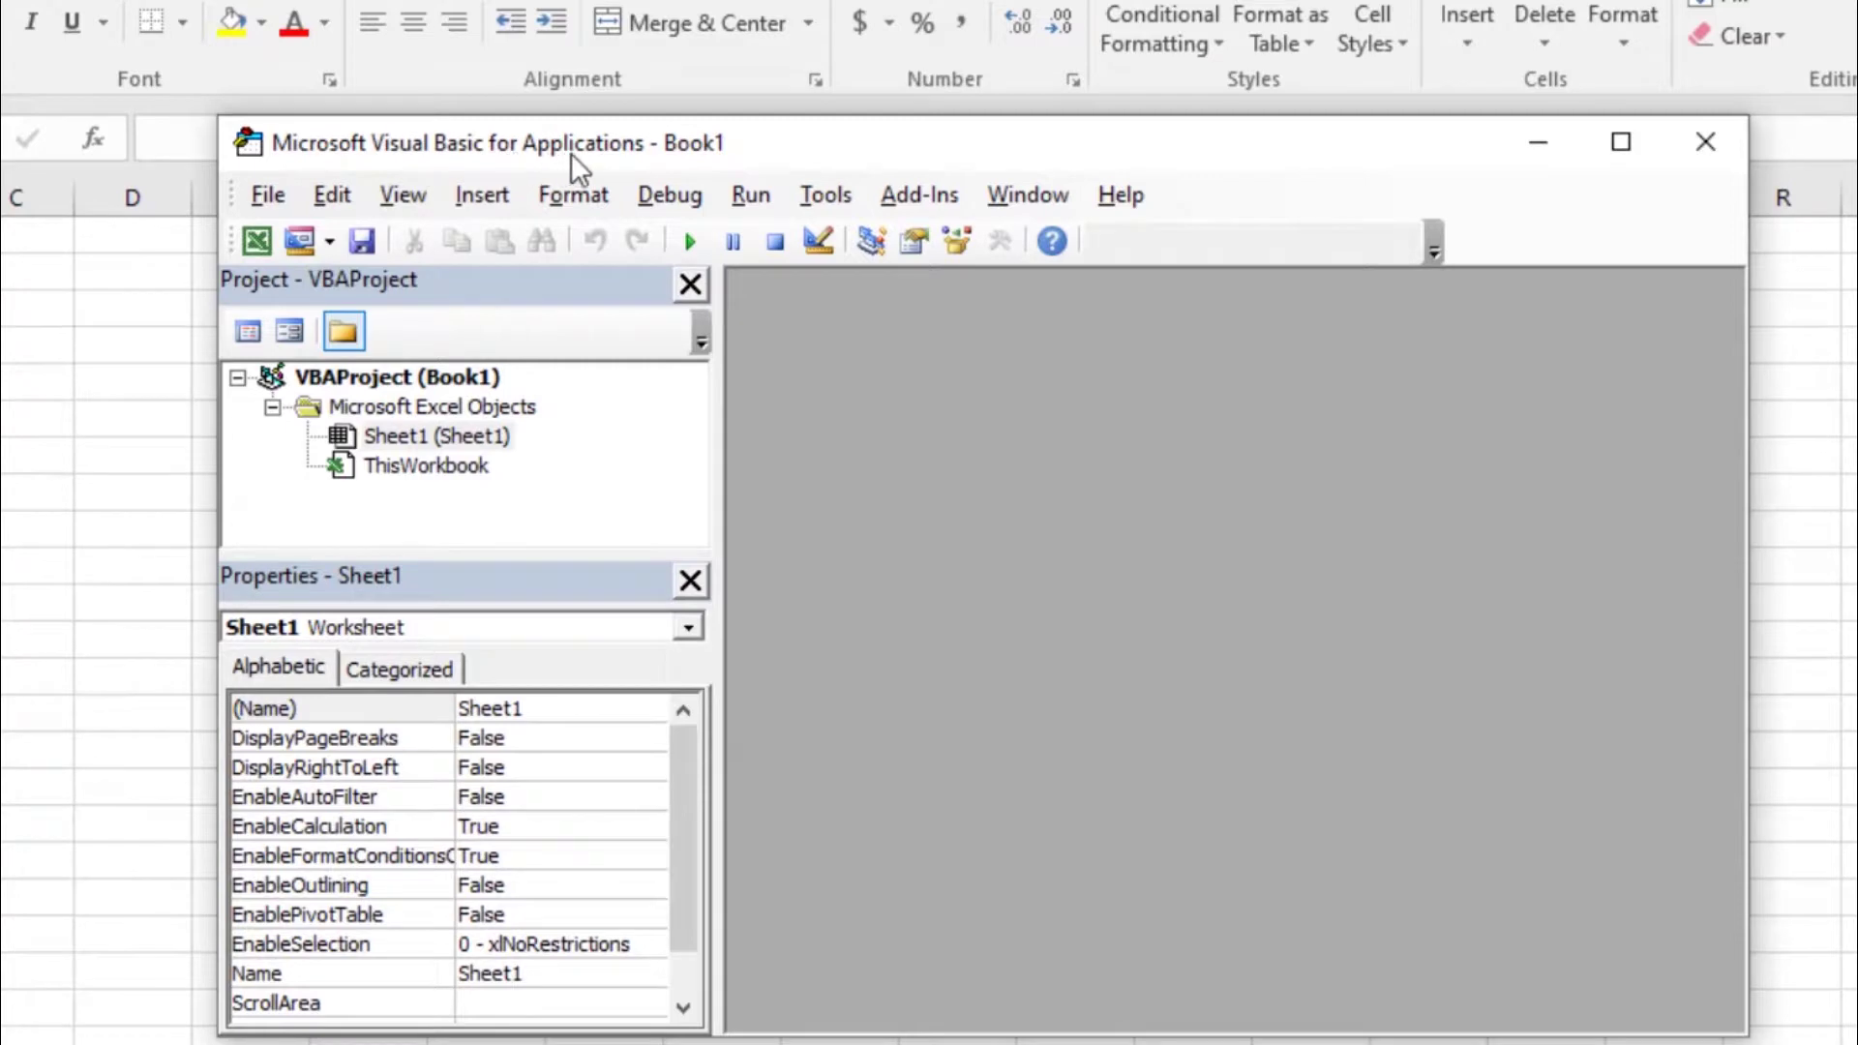
left_click(513, 206)
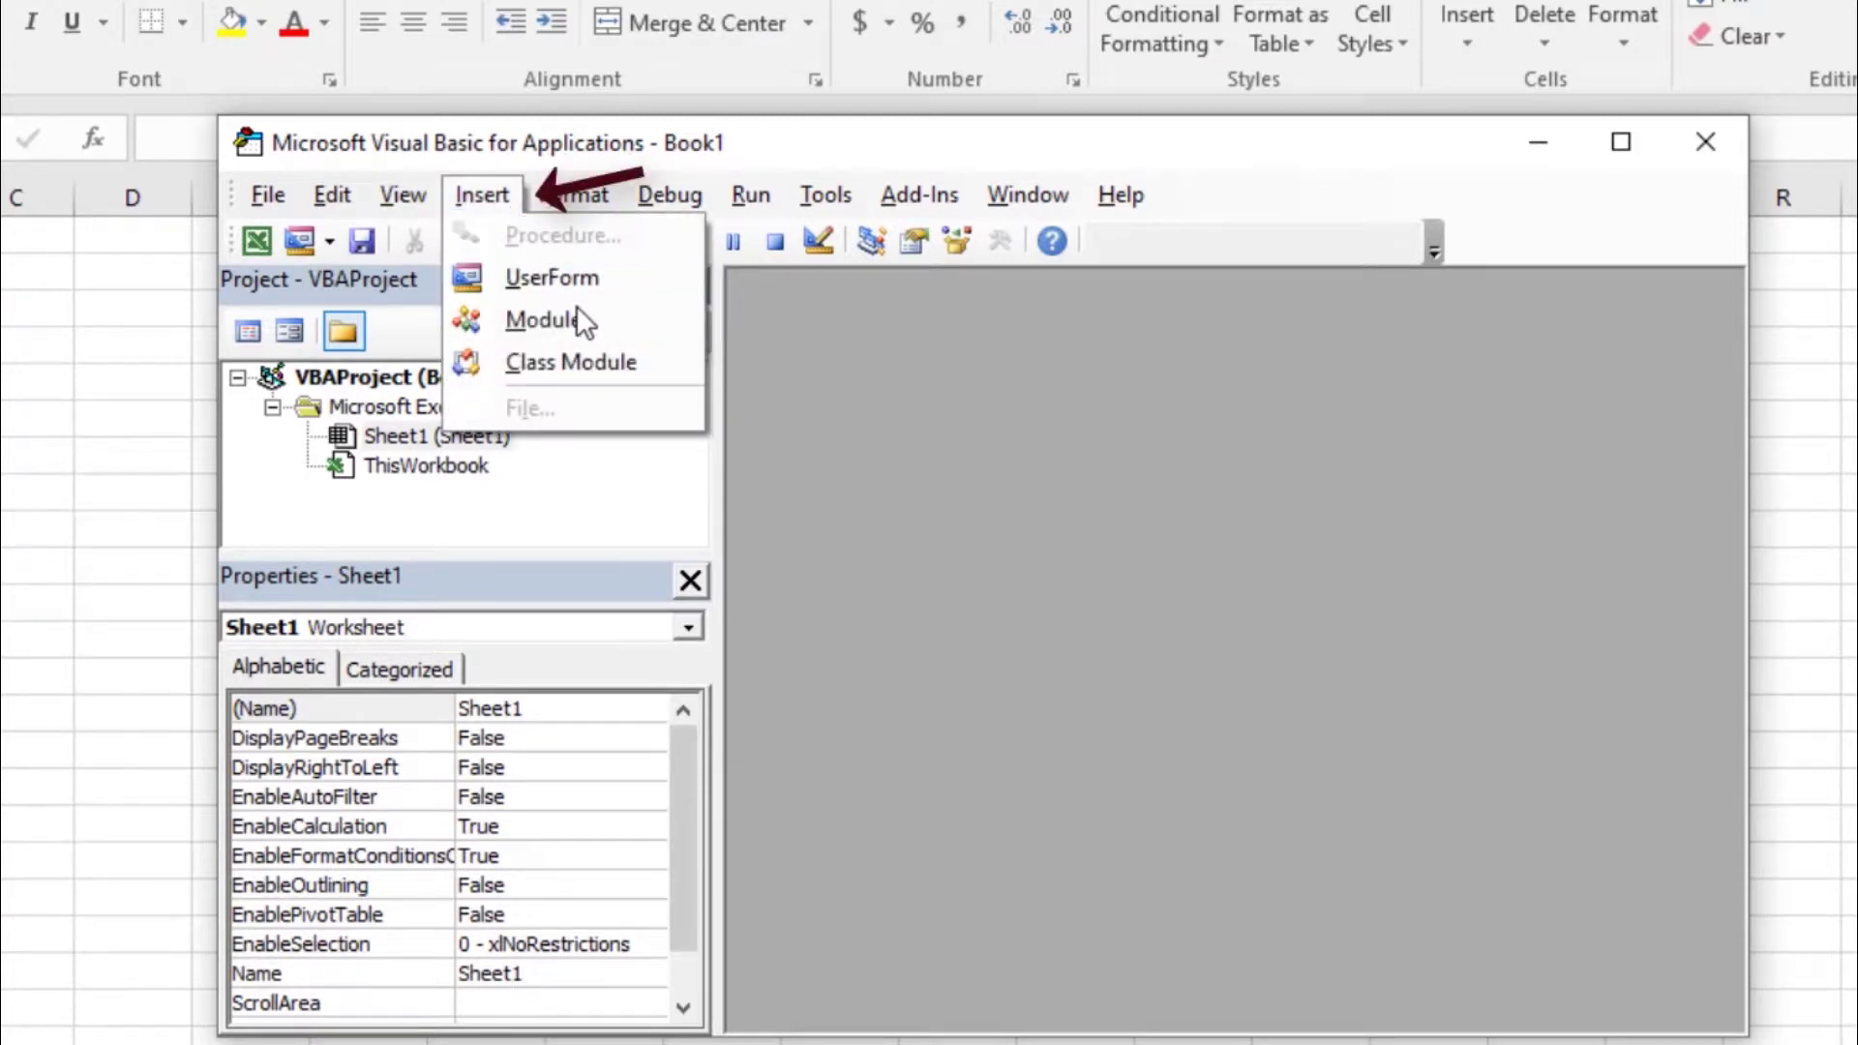
left_click(607, 317)
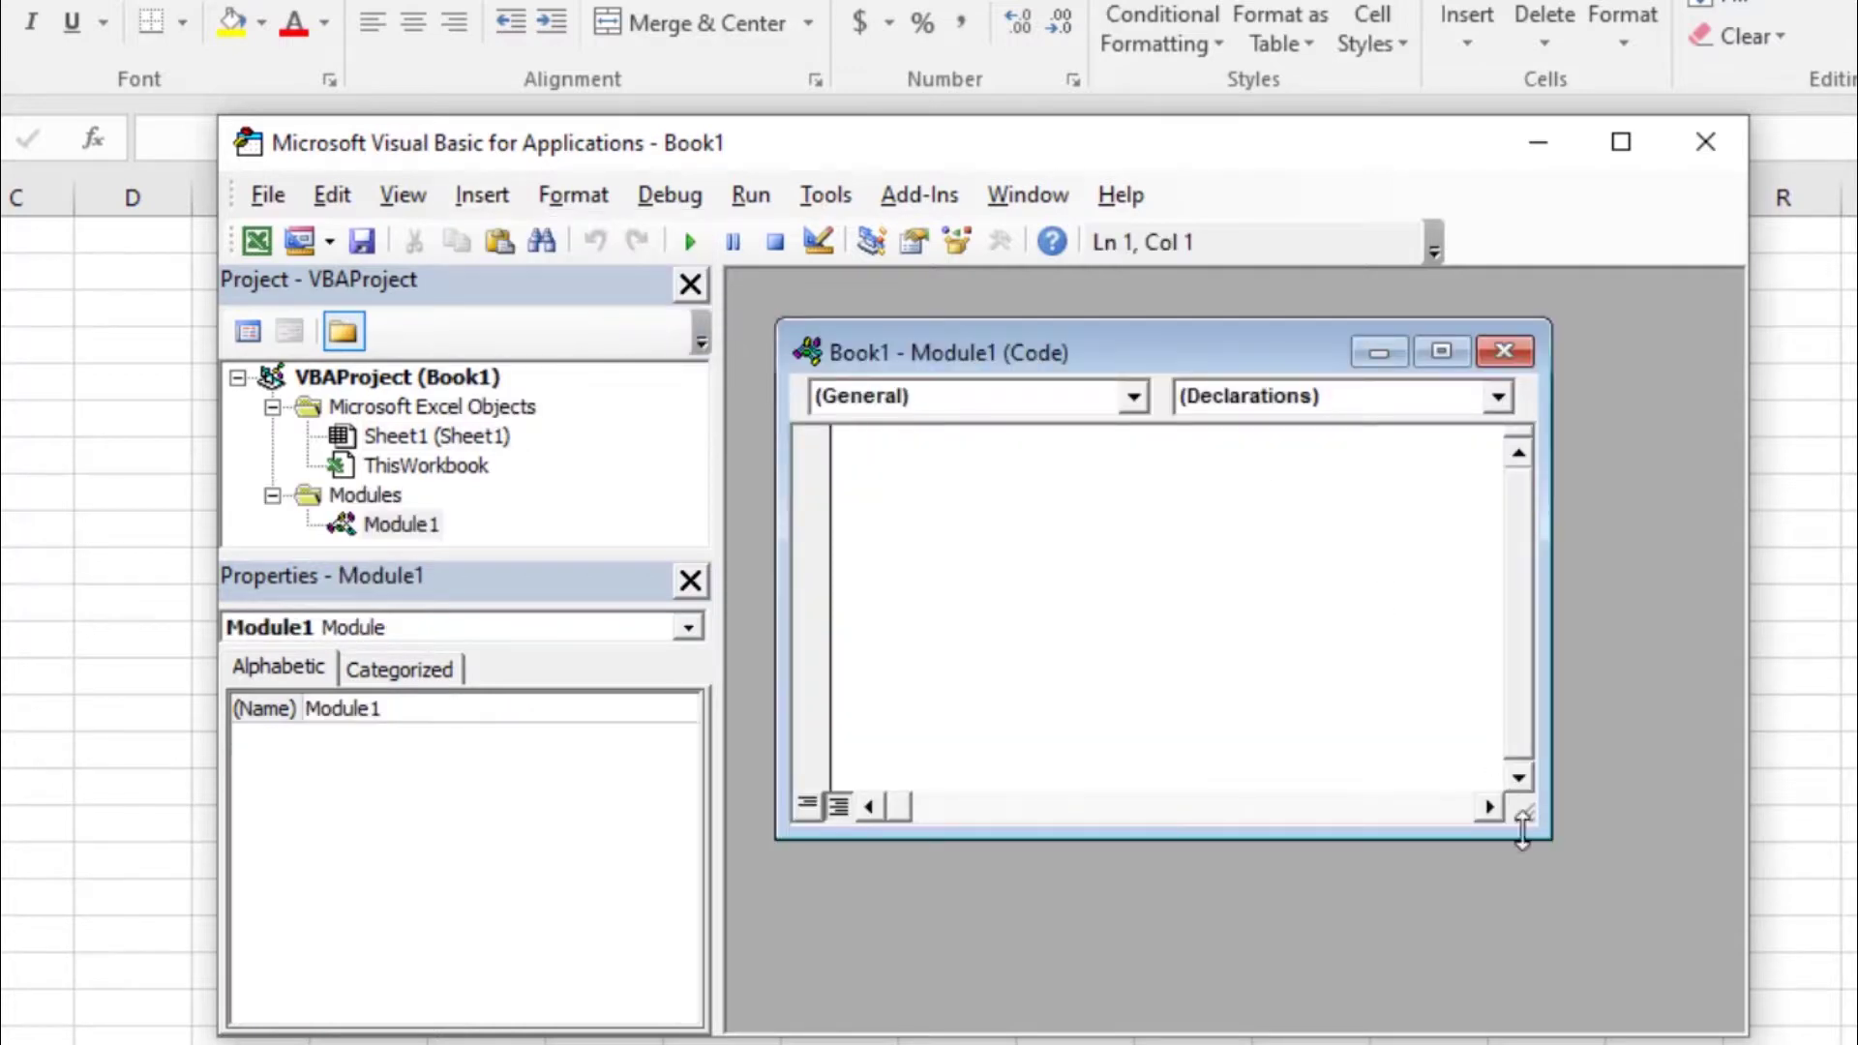
left_click_drag(1559, 847, 1701, 965)
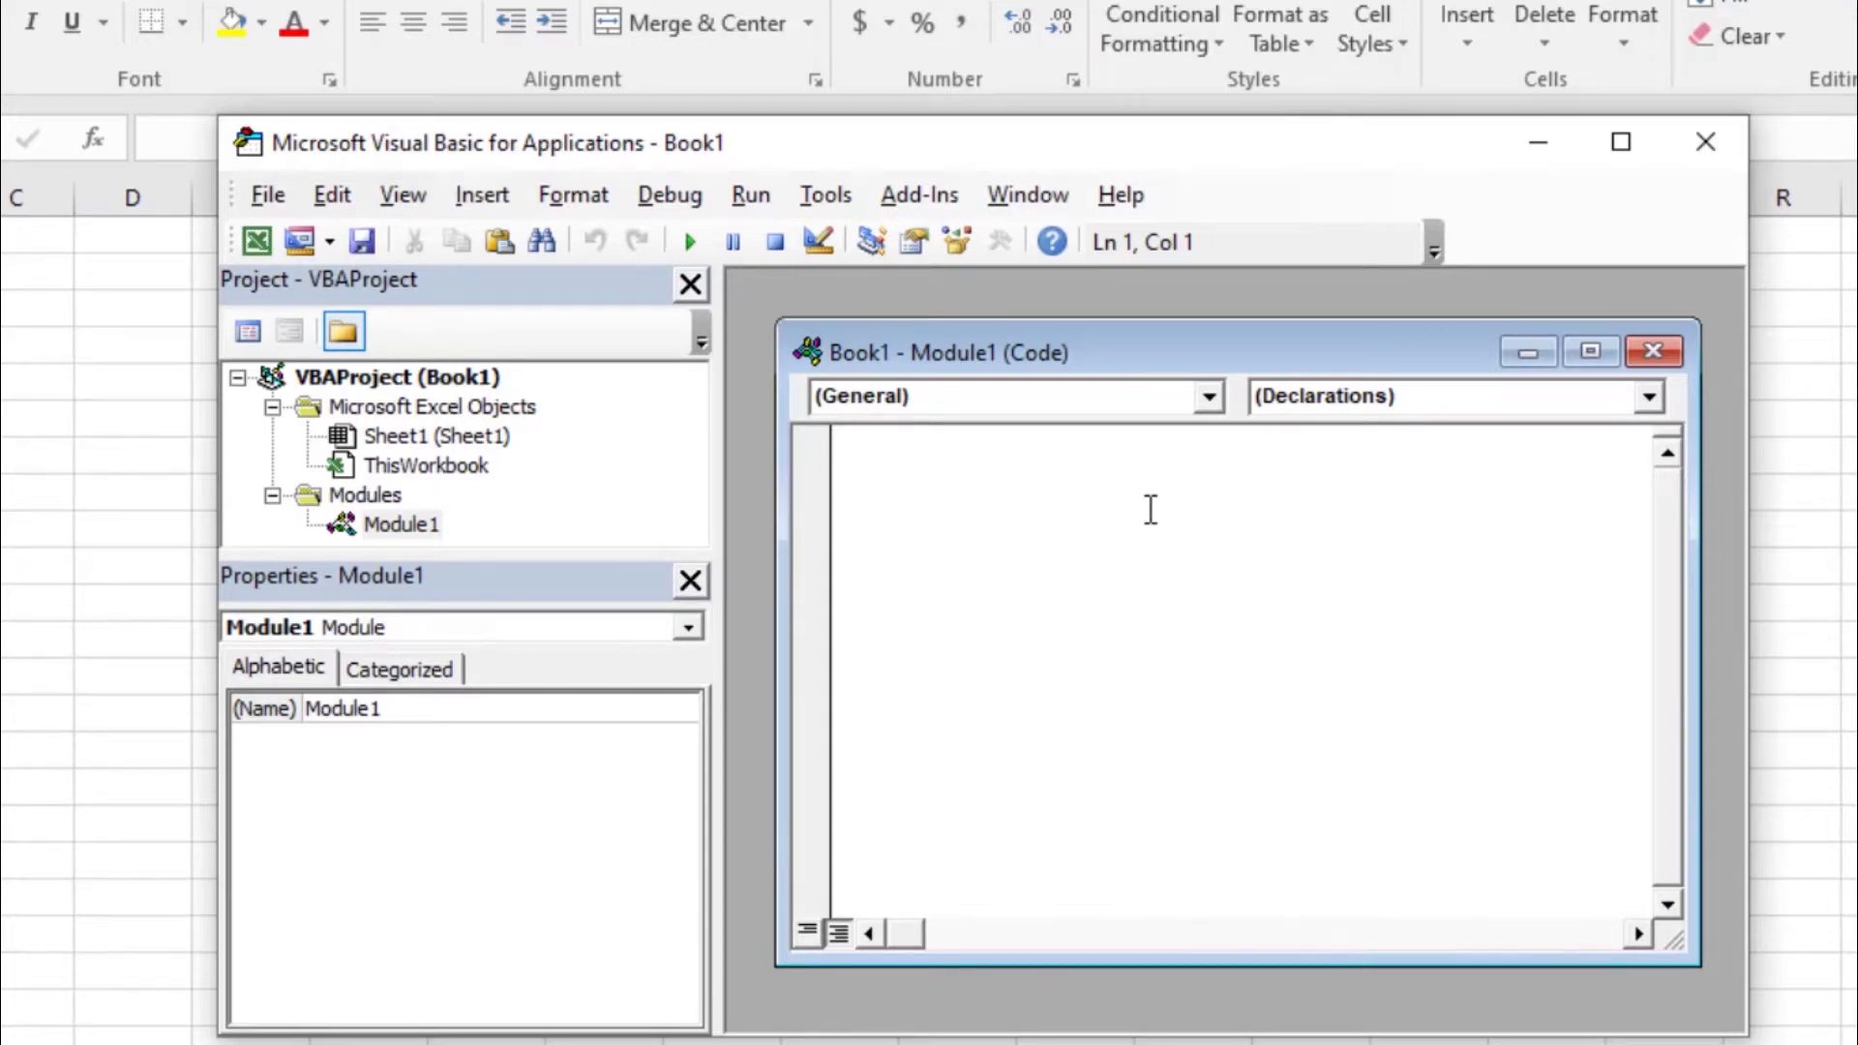
key("alt+Tab")
key("alt+Tab")
key("alt+Tab")
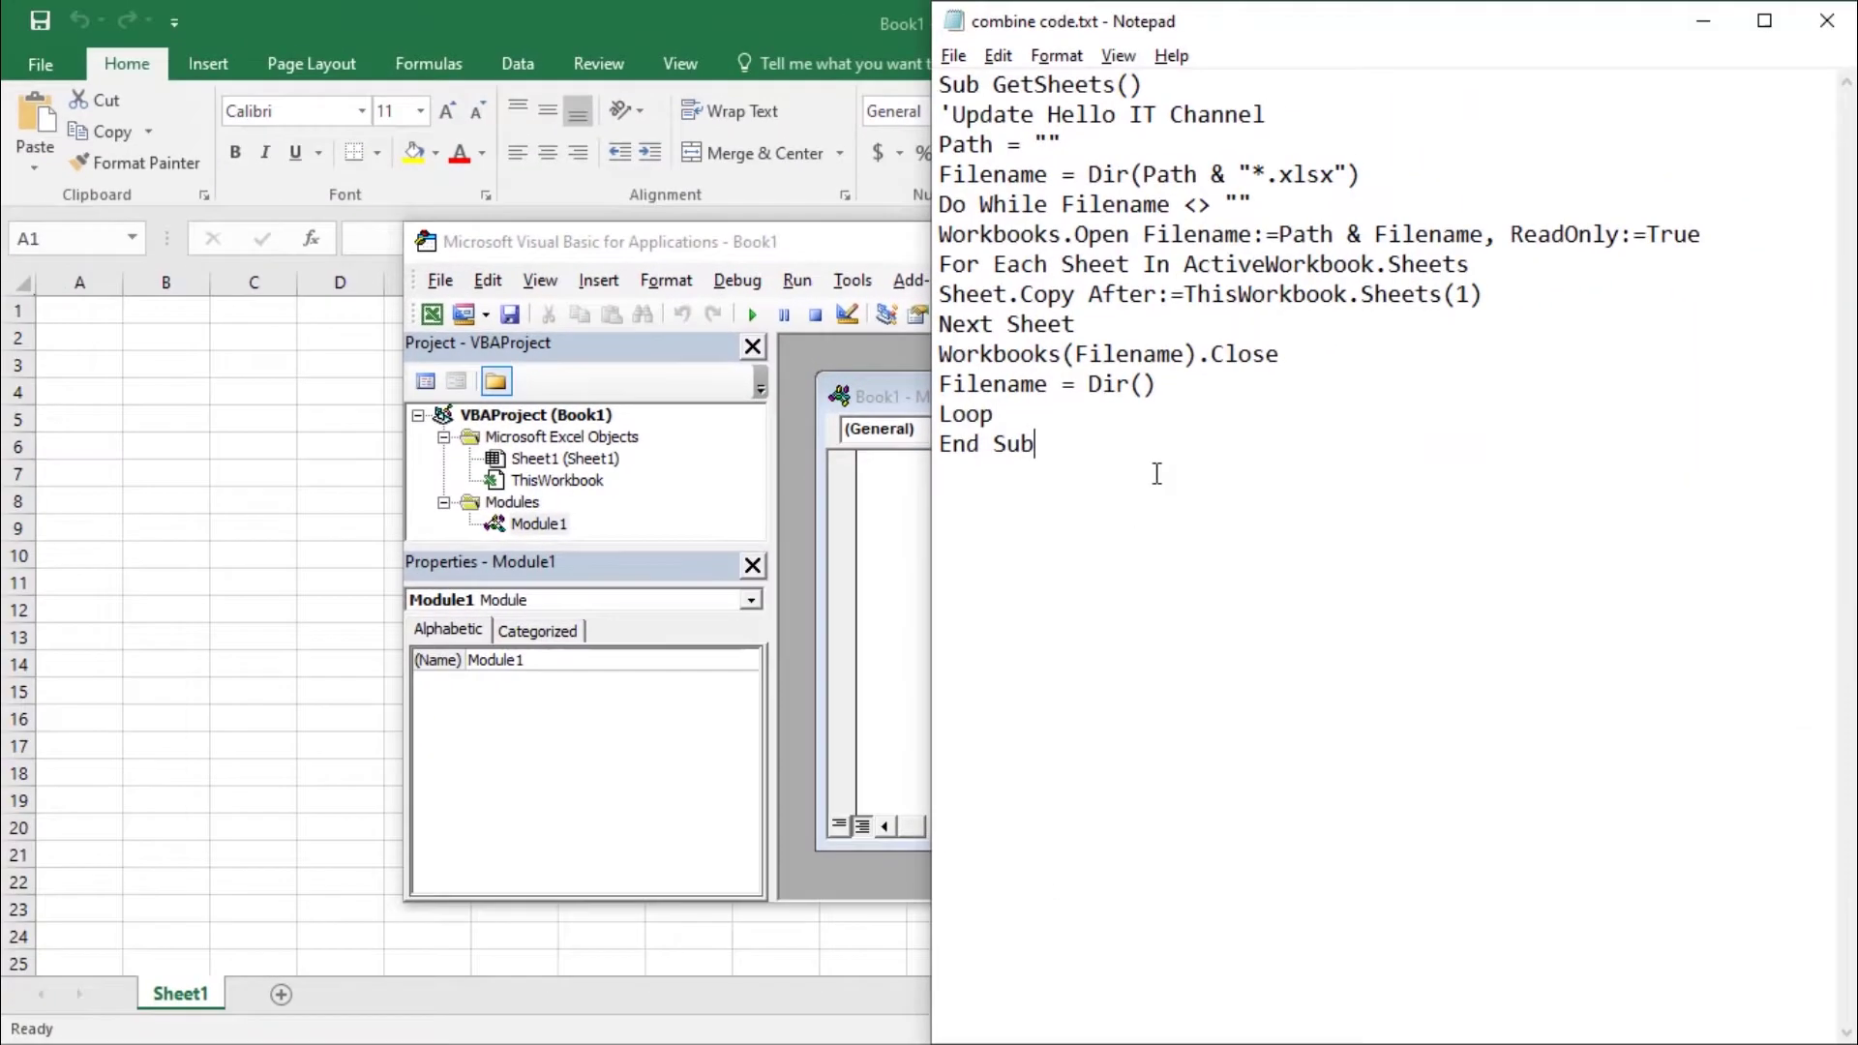
left_click_drag(1152, 469, 899, 88)
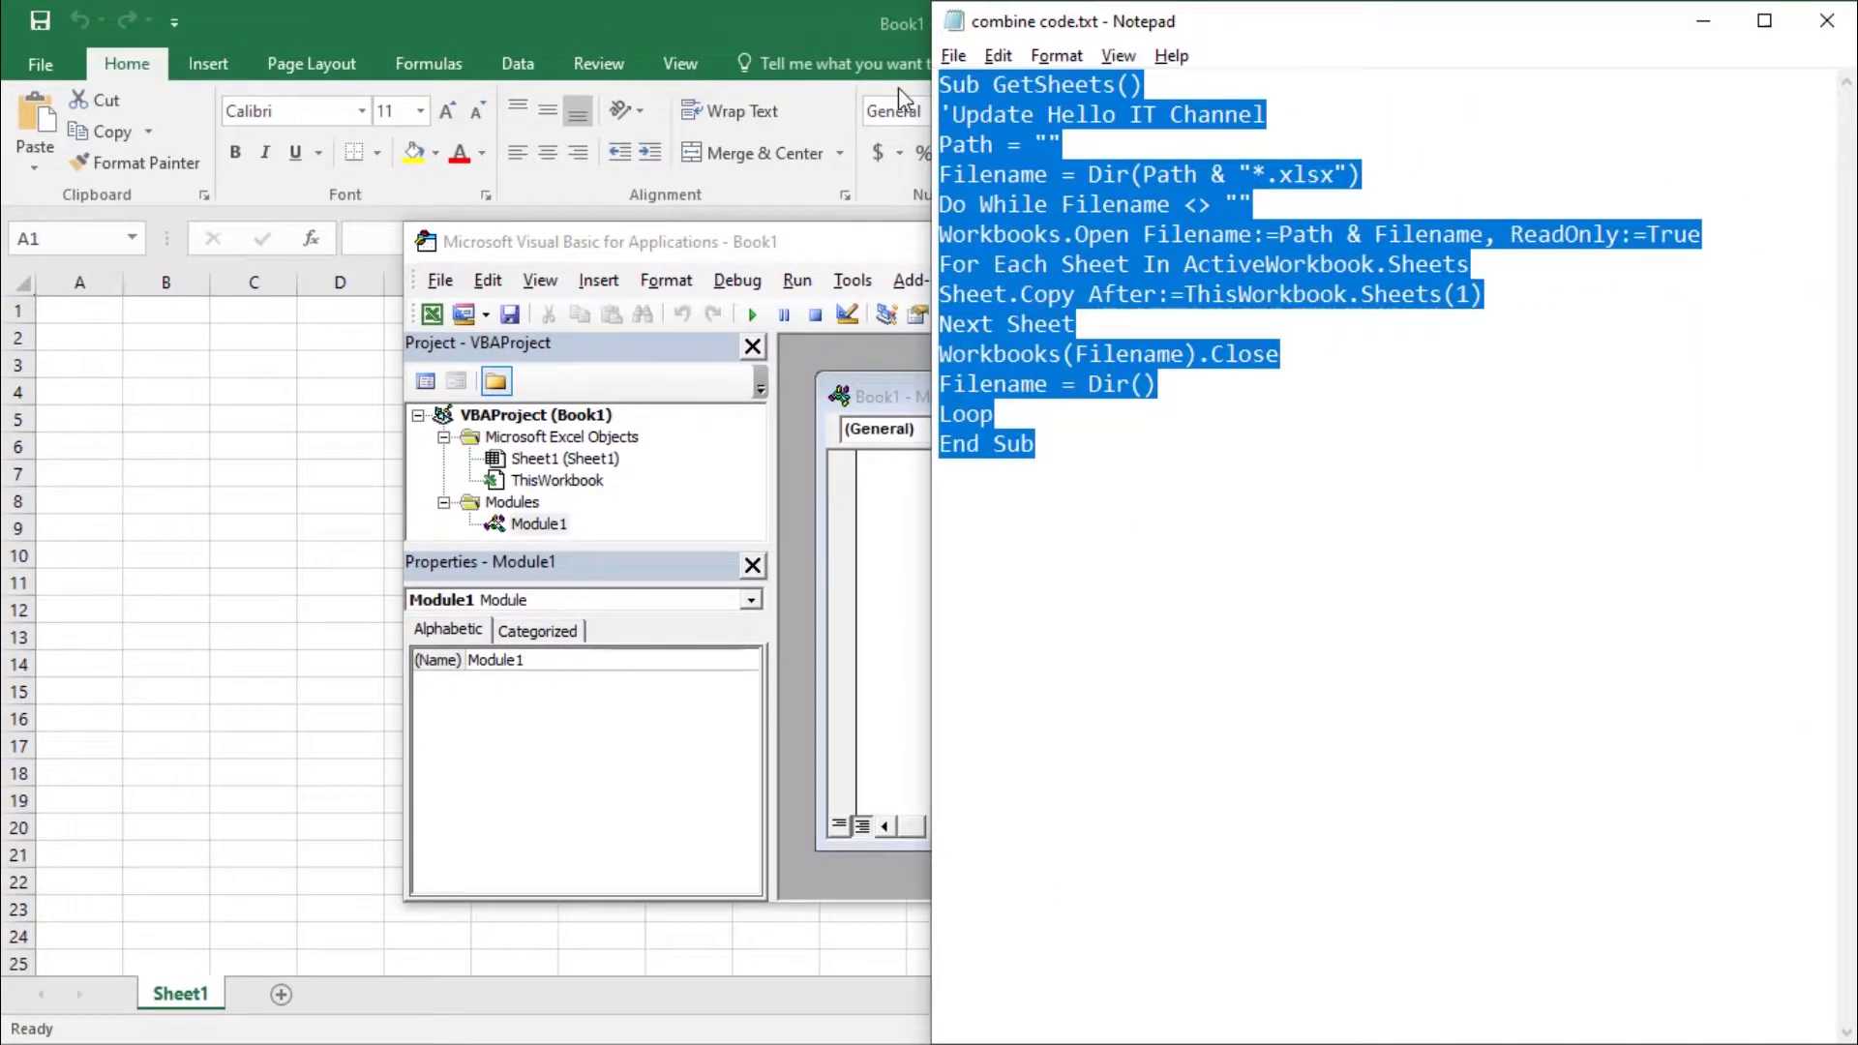
Step: Paste the GetSheets macro code into Module1, then switch to File Explorer
left_click(885, 497)
type("Sub GetSheets() 'Update Hello IT Channel Path = \"\" Filename = Dir(Path & \"*.xlsx\") Do While Filename <> \"\" Workbooks.Open Filename:=Path & Filename, ReadOnly:=True For Each Sheet In ActiveWorkbook.Sheets Sheet.Copy After:=ThisWorkbook.Sheets(1) Next Sheet Workbooks(Filename).Close Filename = Dir() Loop End Sub")
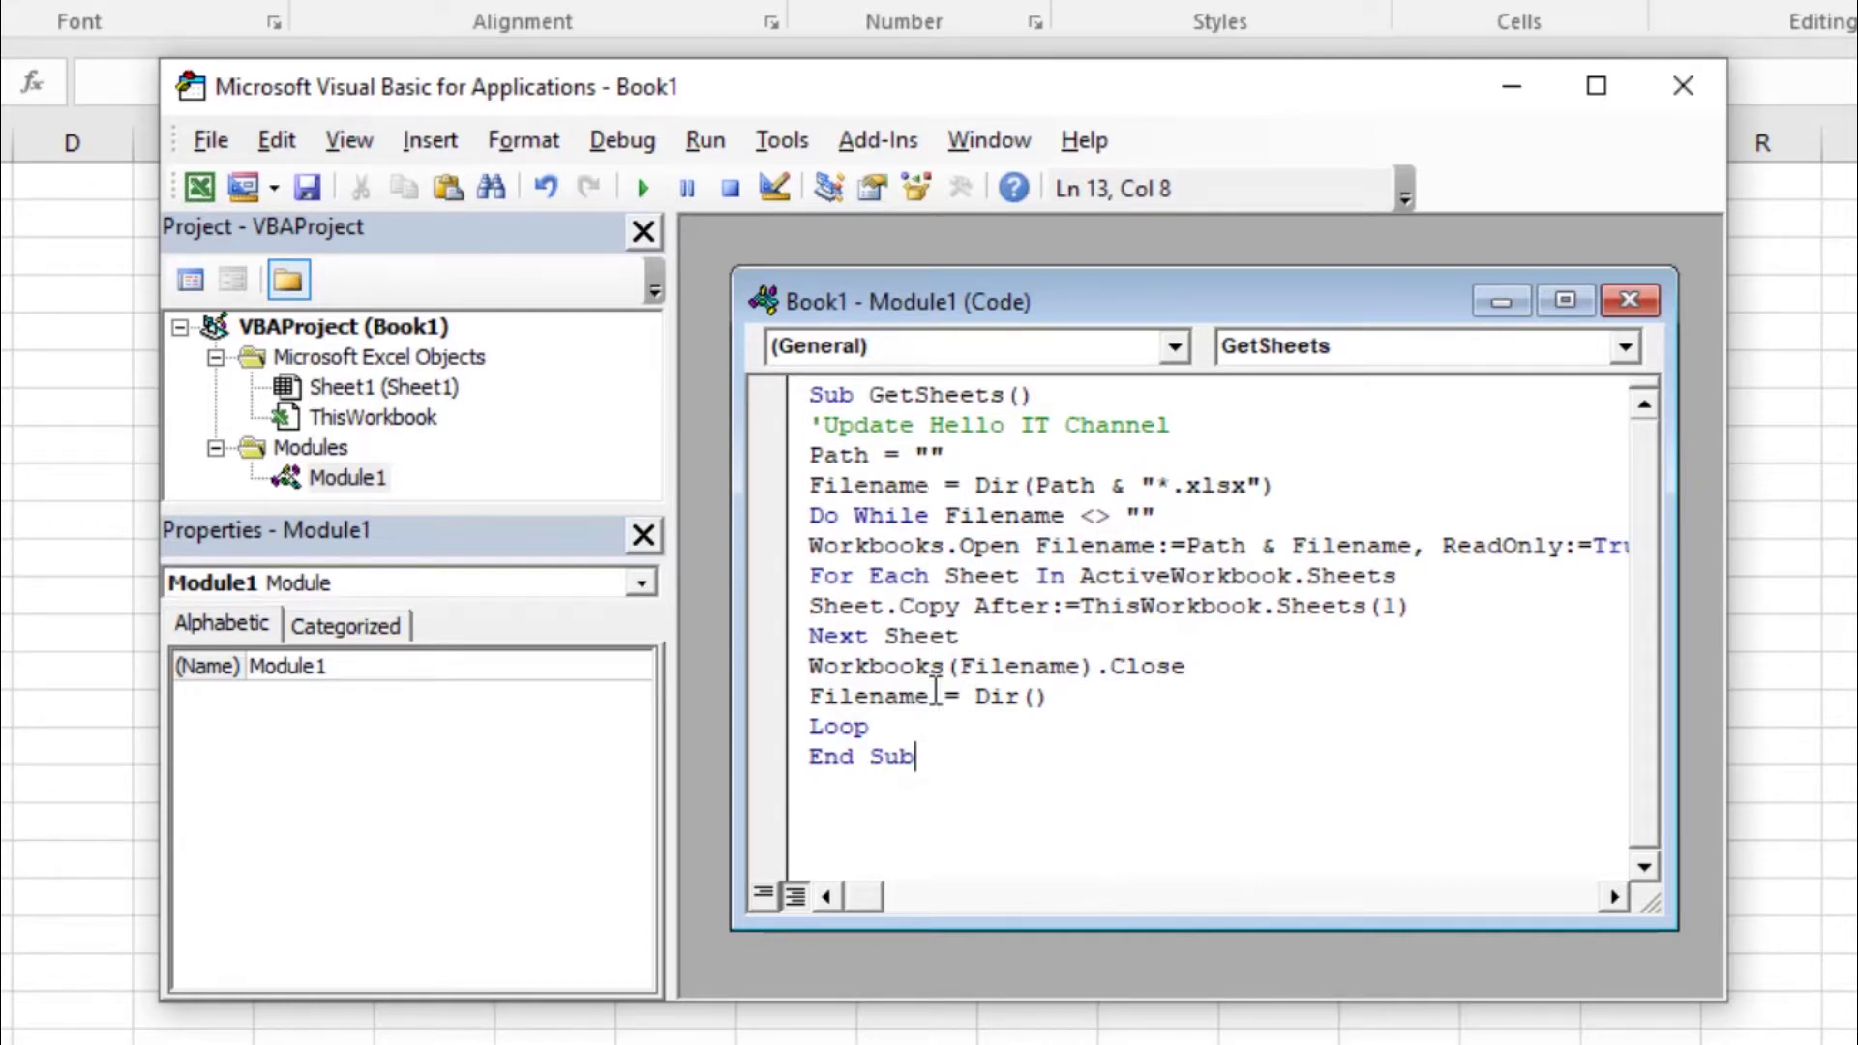
key("alt+Tab")
key("alt+Tab")
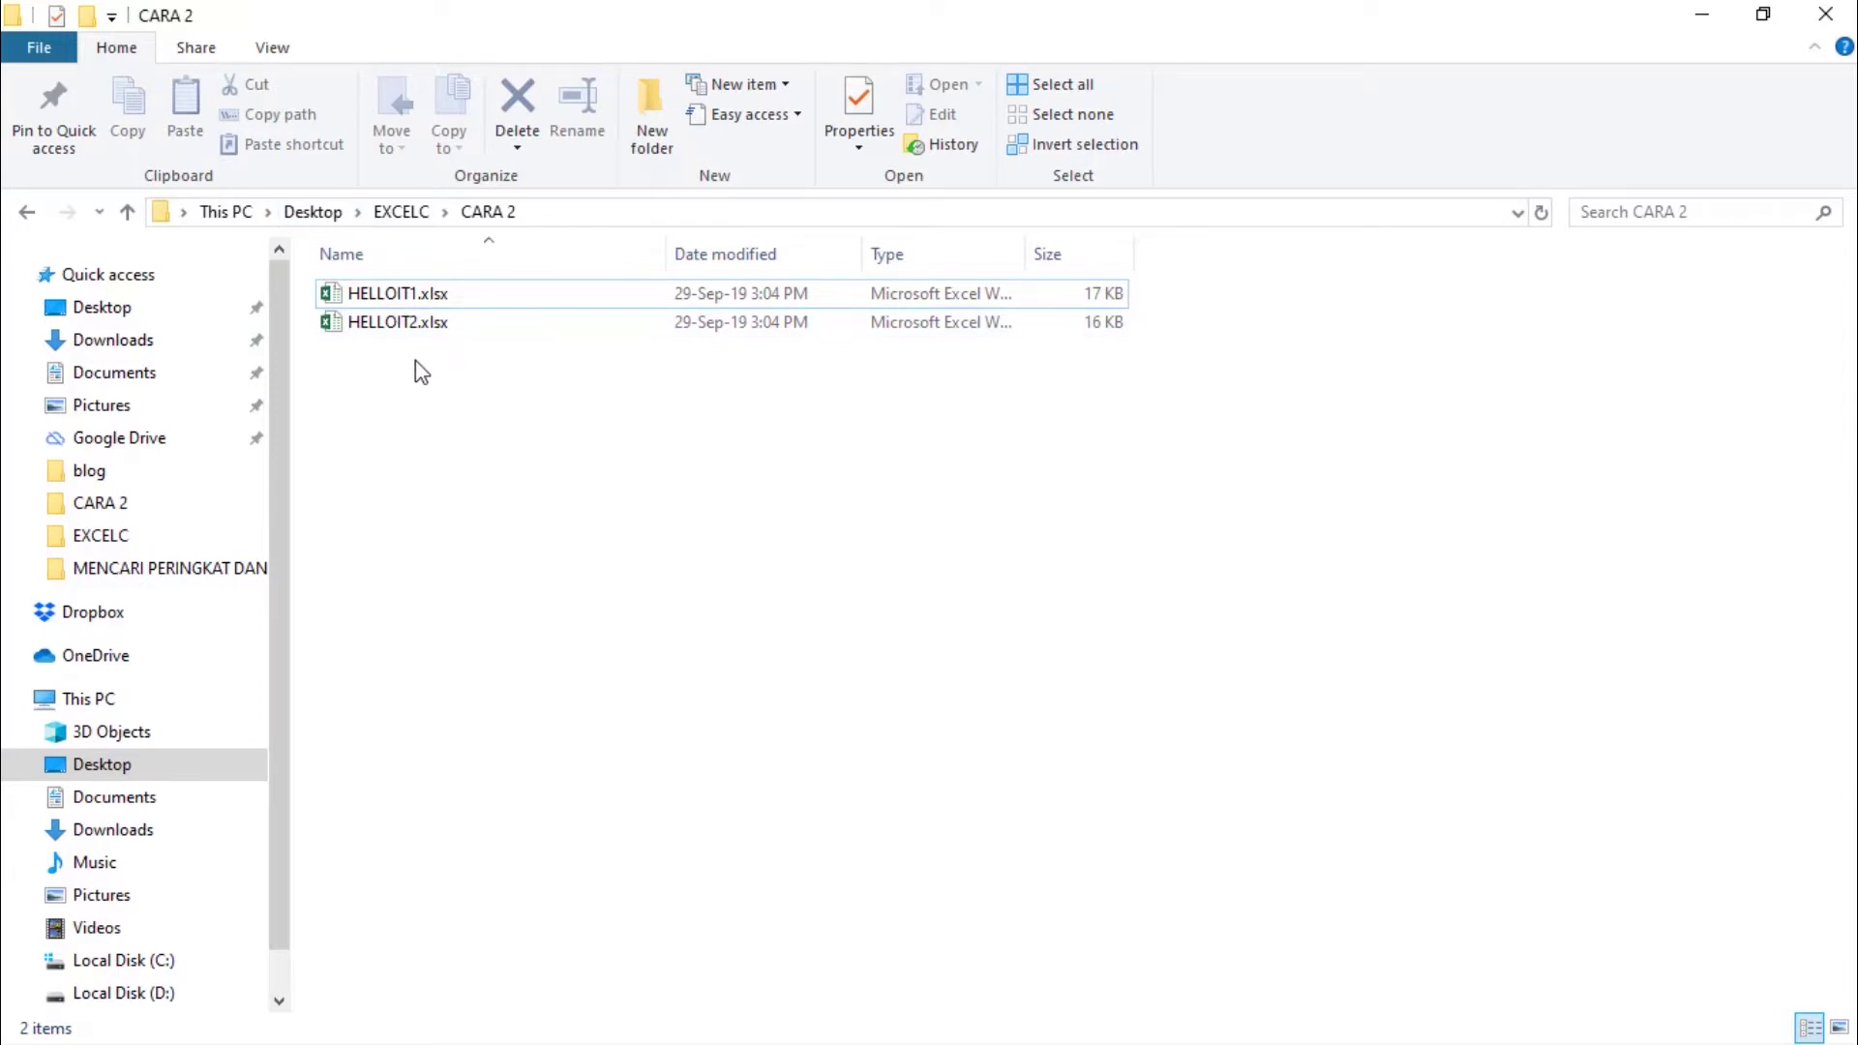
Step: Set the macro's Path to the CARA 2 folder path, ending with a backslash
left_click(598, 215)
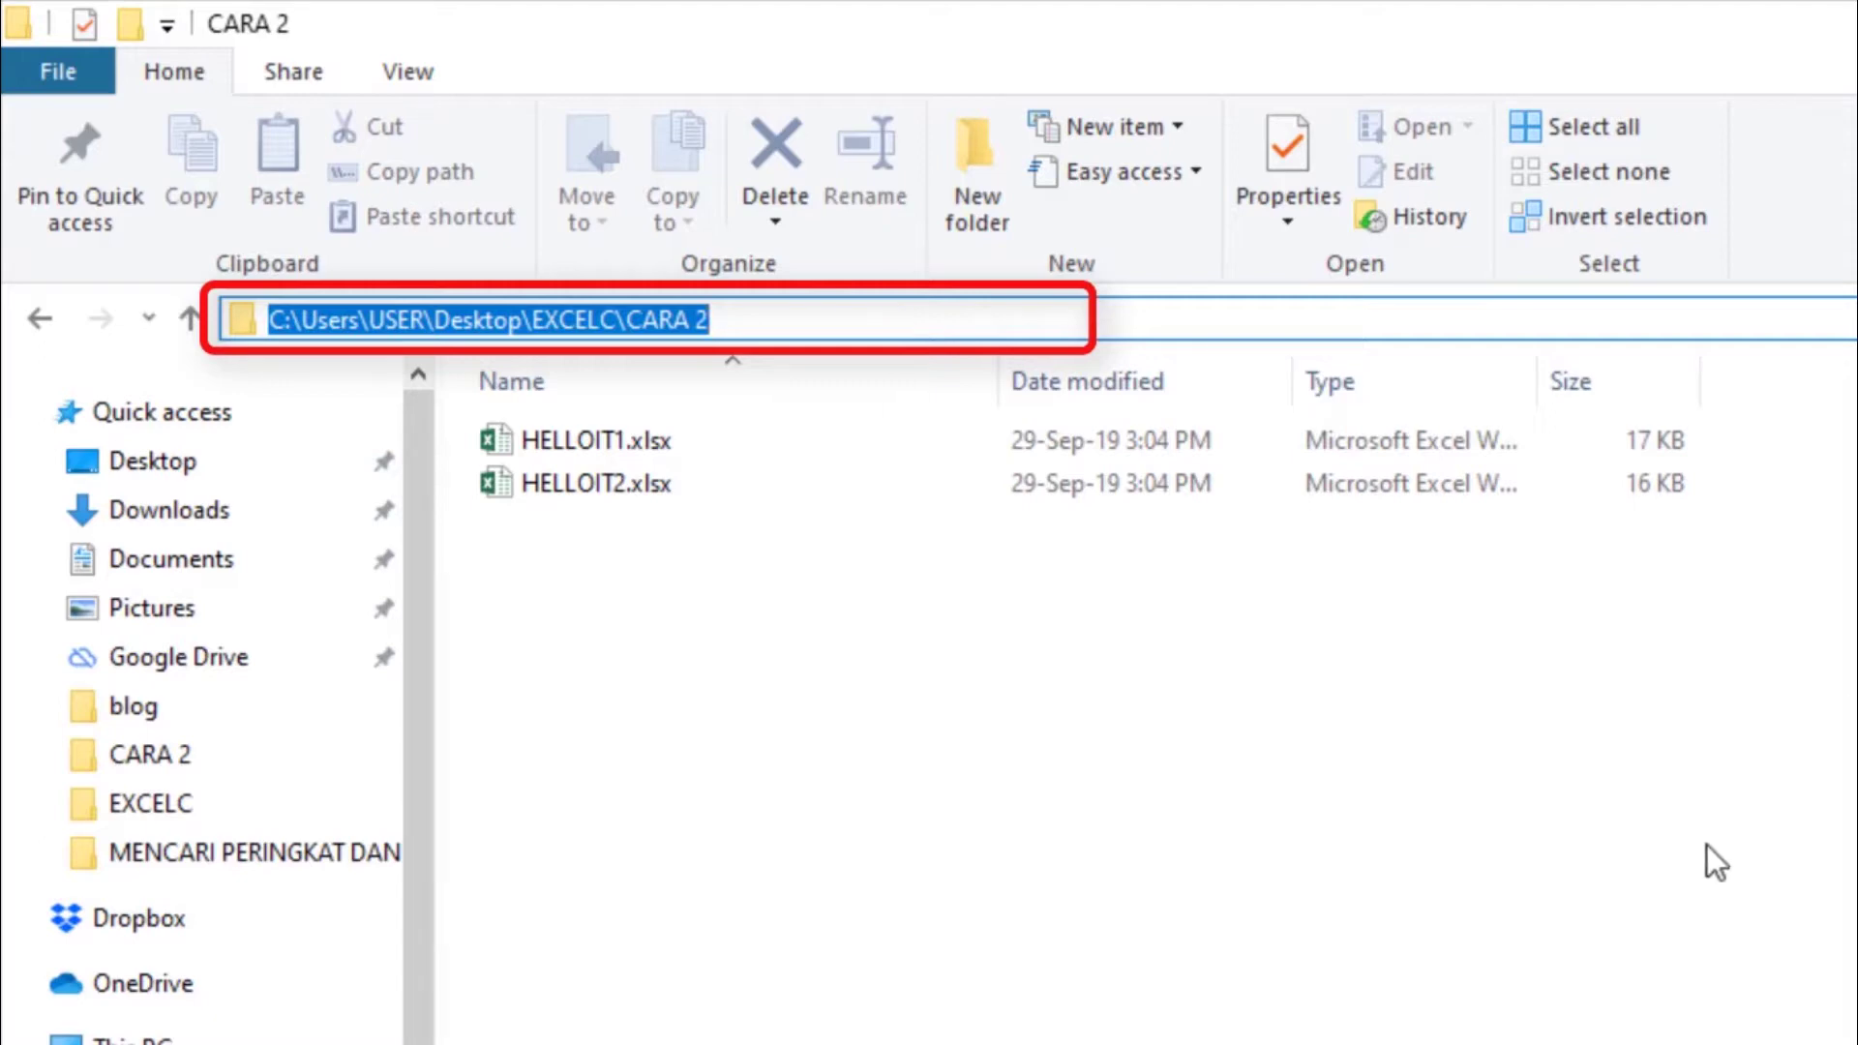
key("alt+Tab")
key("alt+Tab")
key("alt+Tab")
key("alt+Tab")
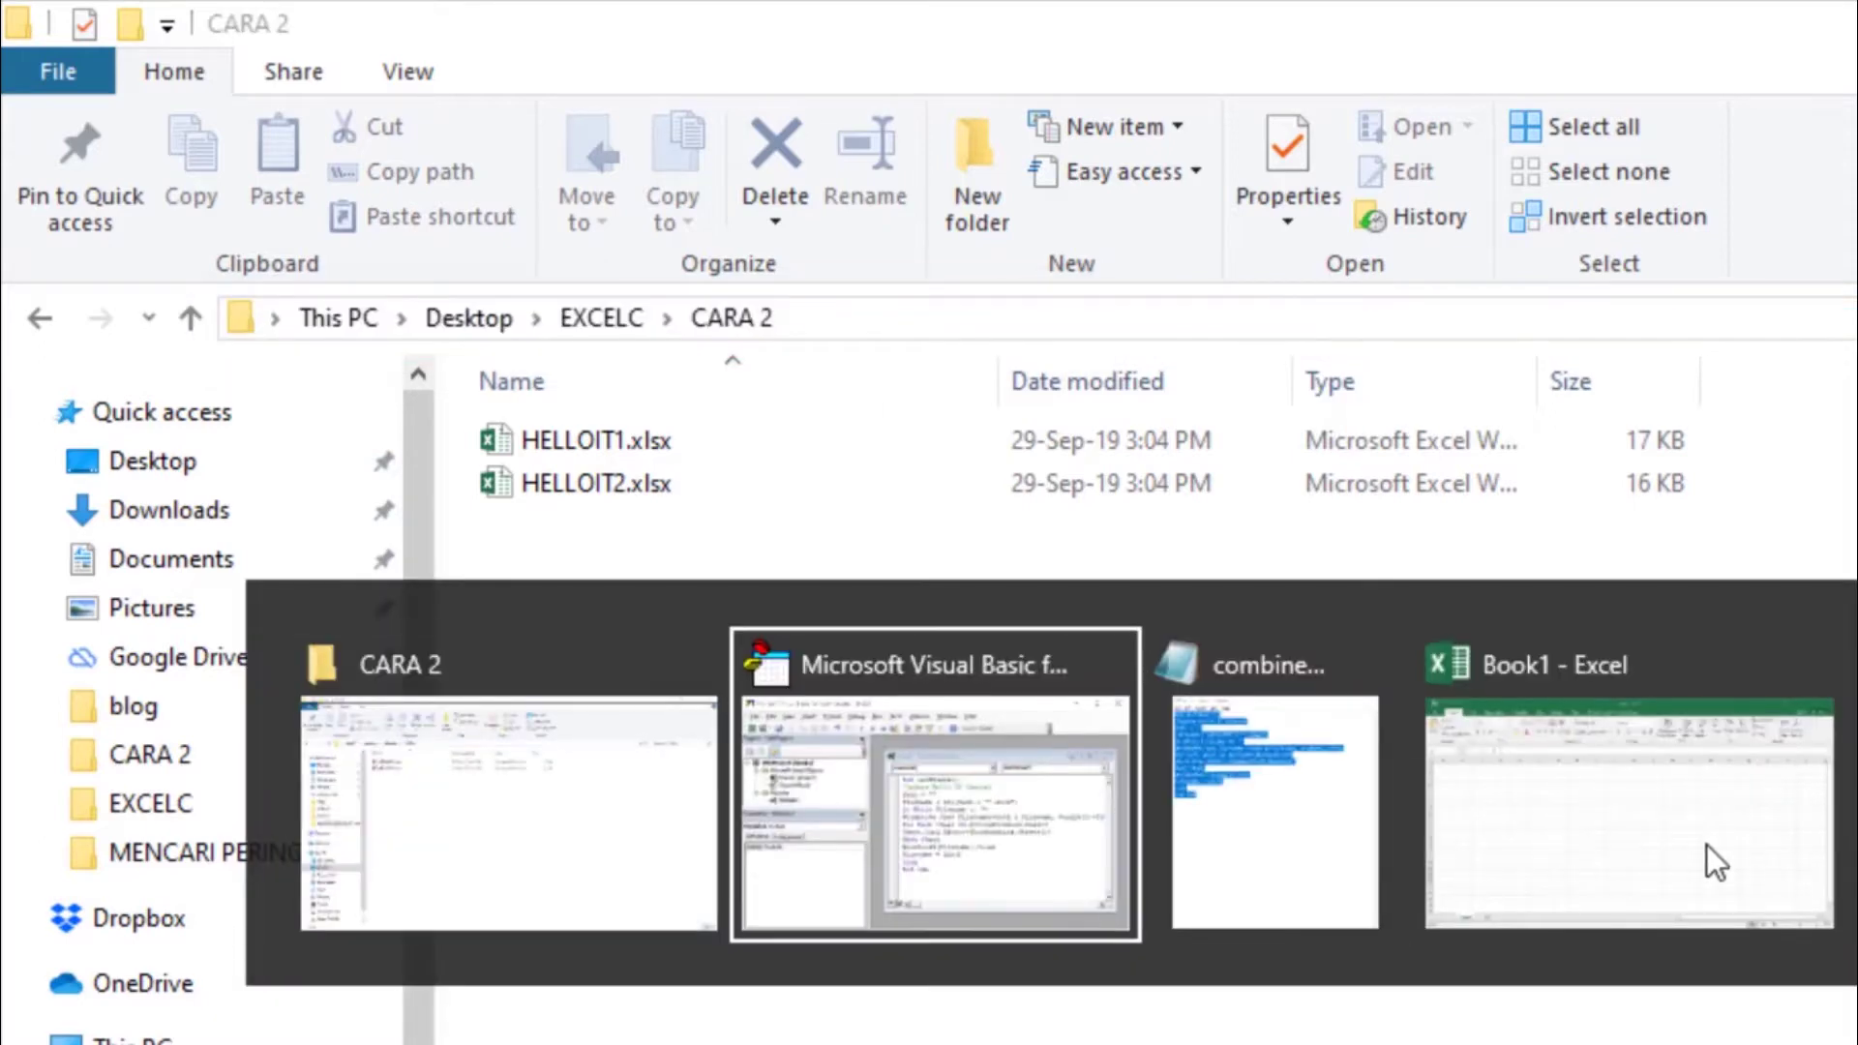
key("alt+Tab")
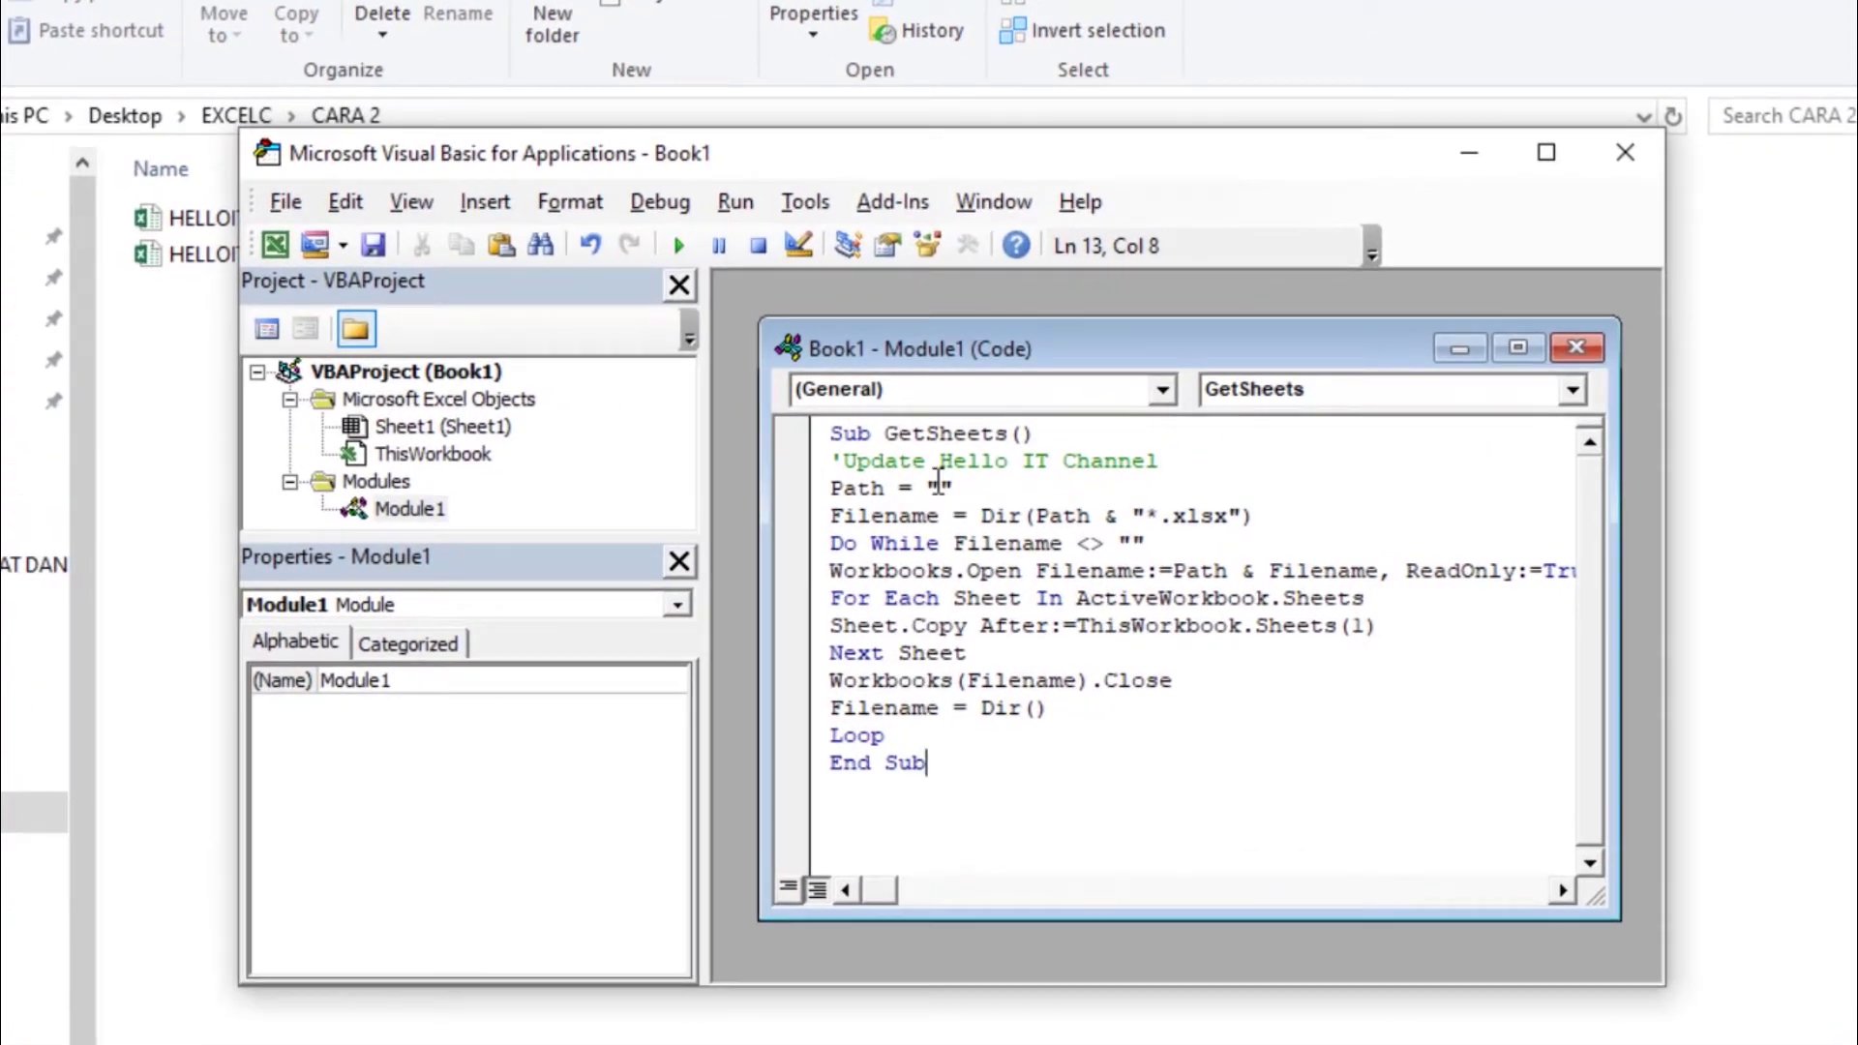
left_click(940, 488)
type("C:\\Users\\USER\\Desktop\\EXCELC\\CARA 2")
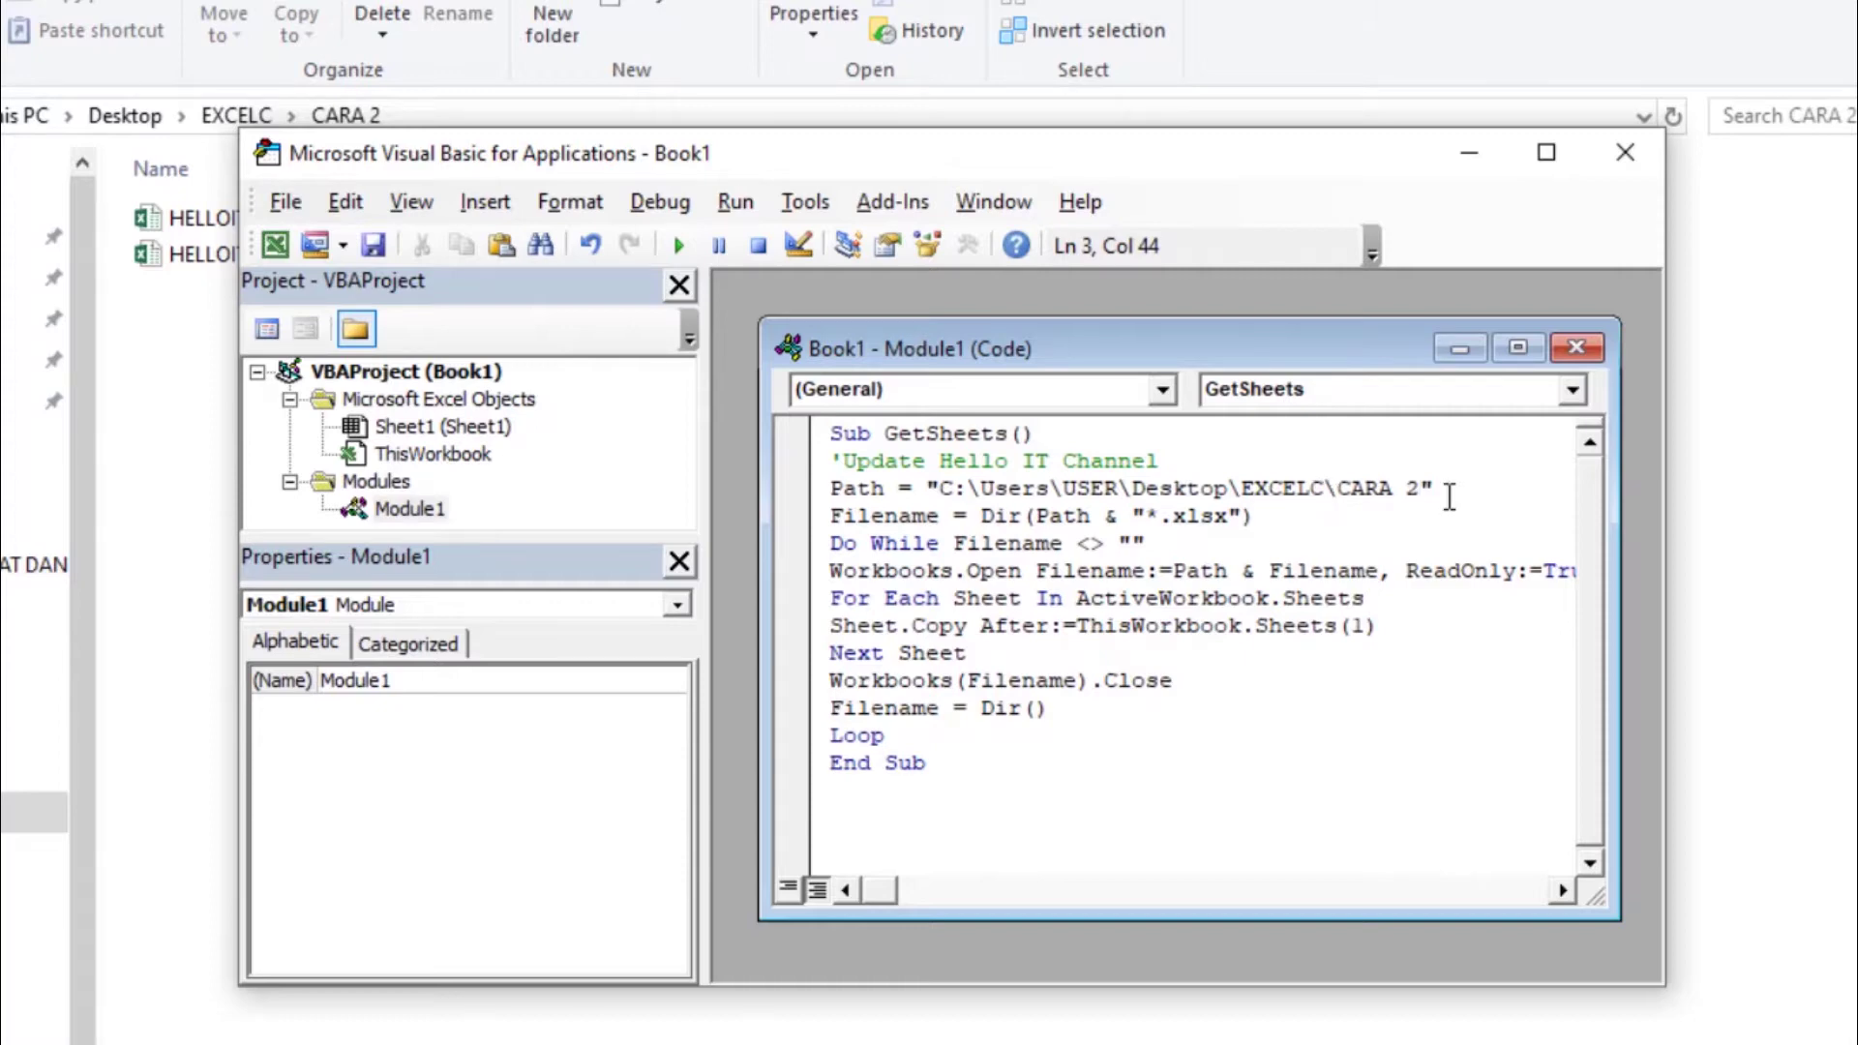
type("\\")
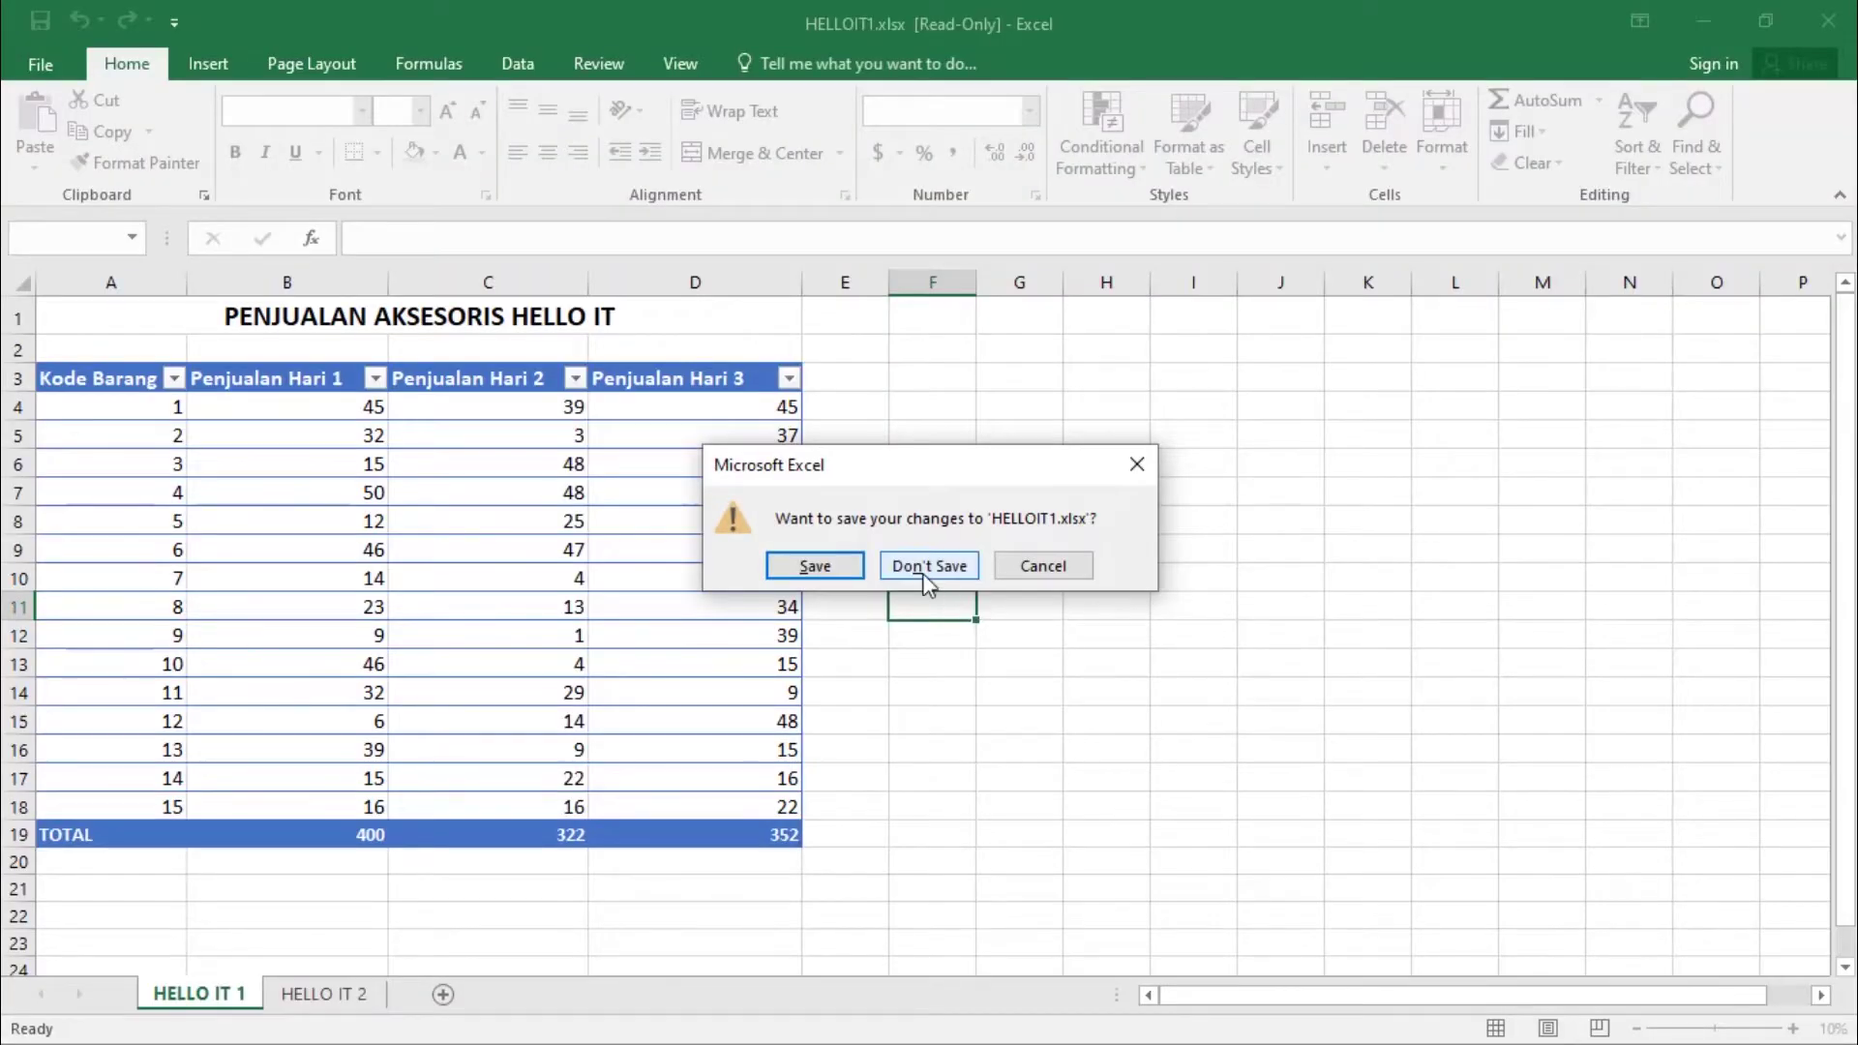
Step: Close HELLOIT1 and HELLOIT2 without saving, close the VBA editor, and view the copied sheets
left_click(924, 578)
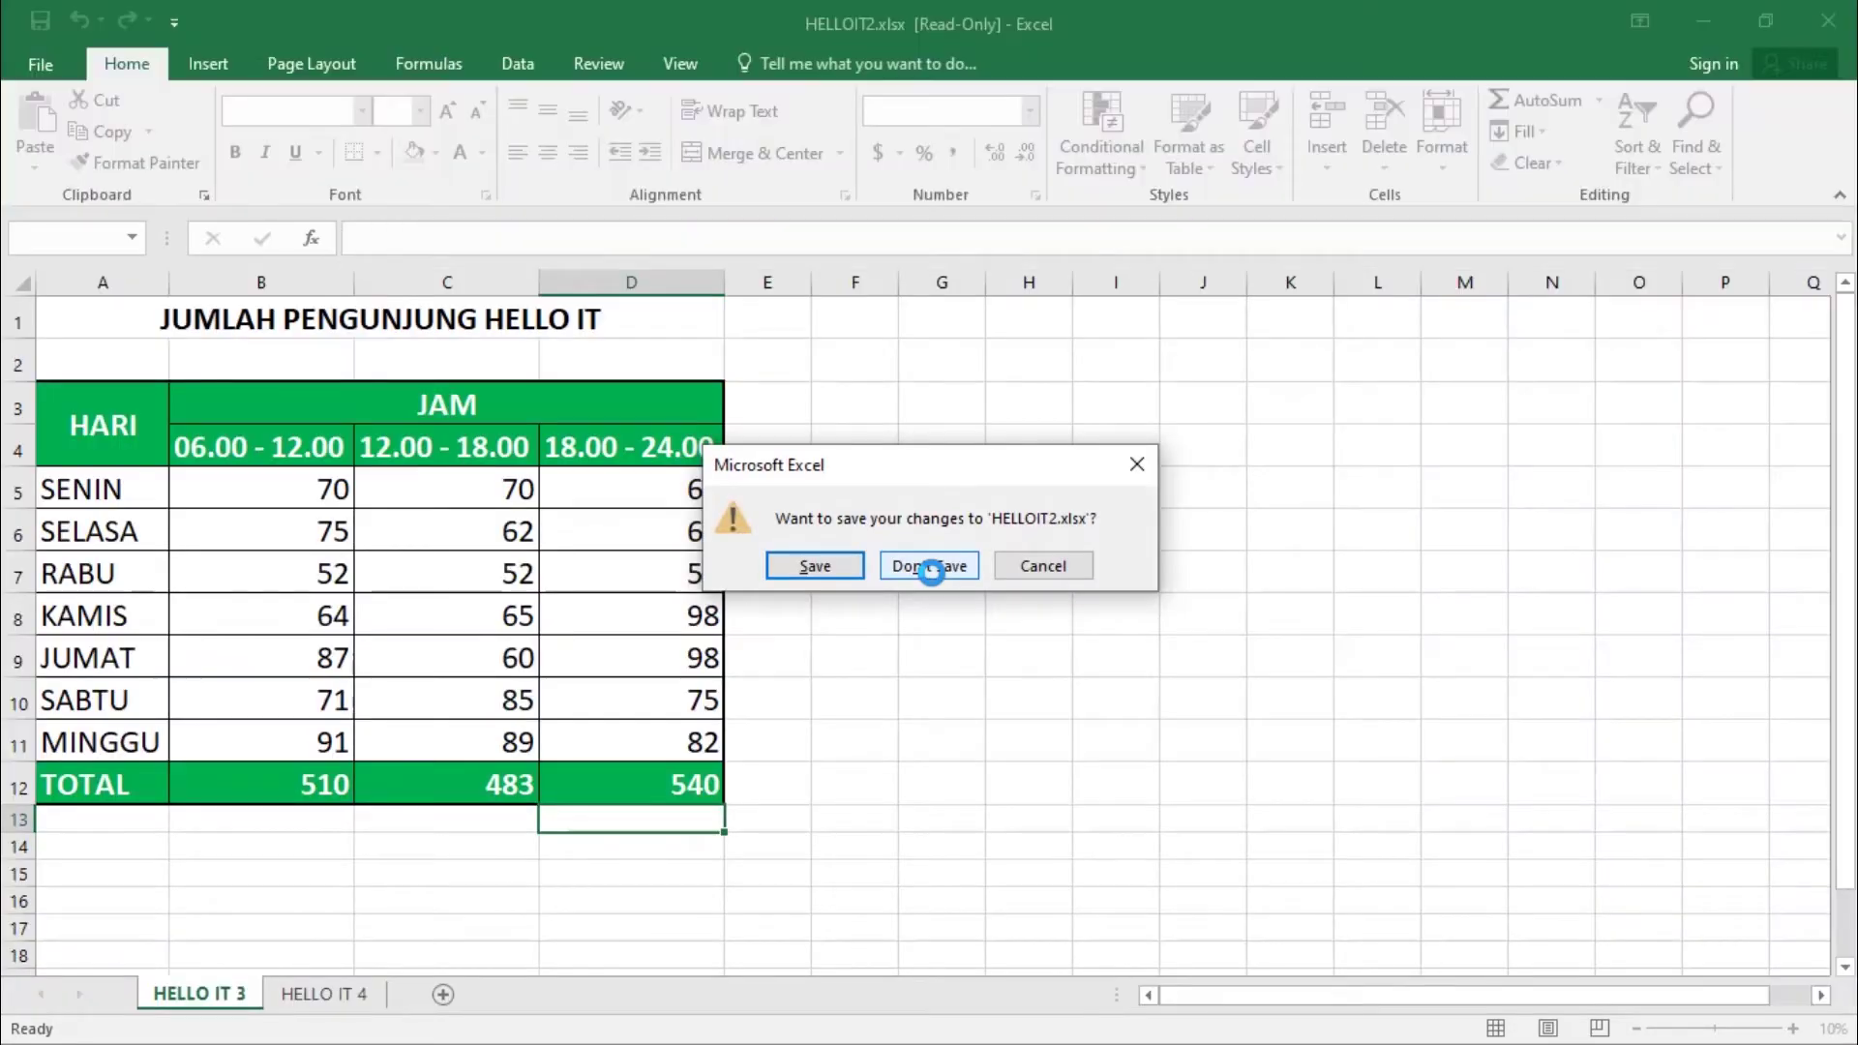
left_click(931, 571)
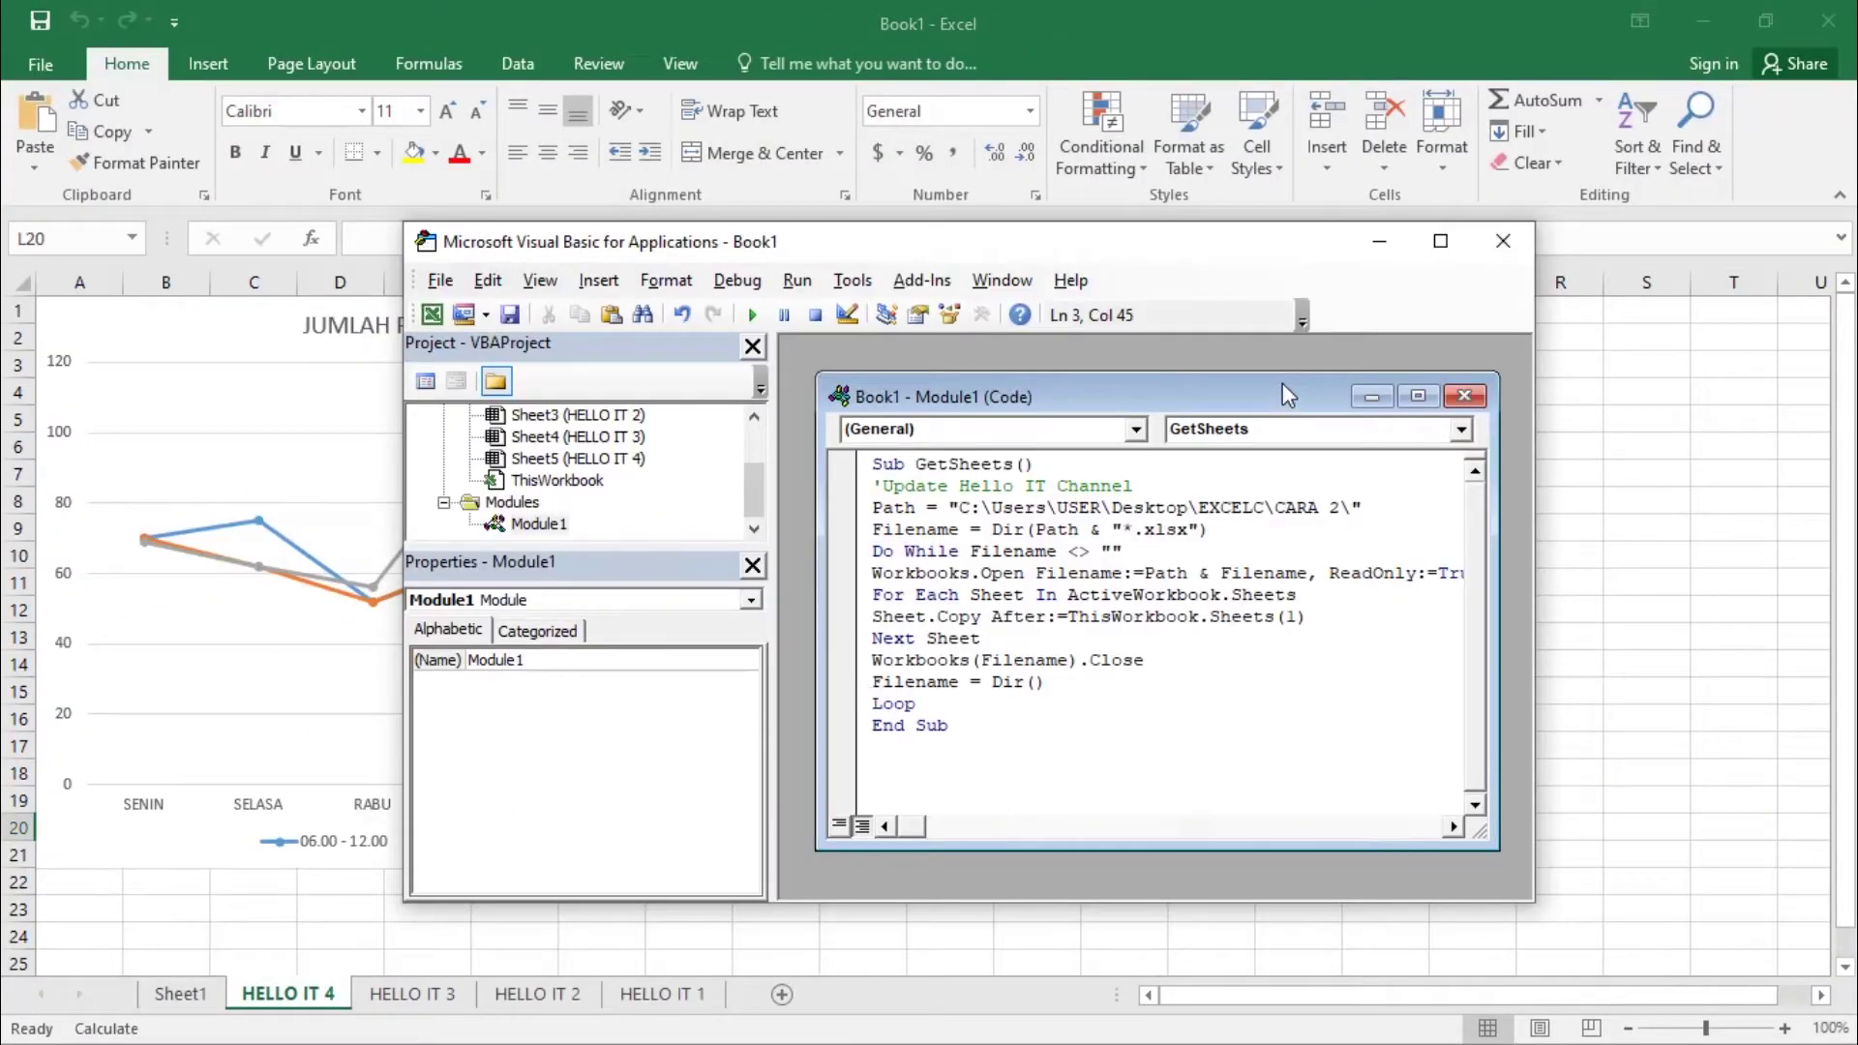
left_click(1526, 238)
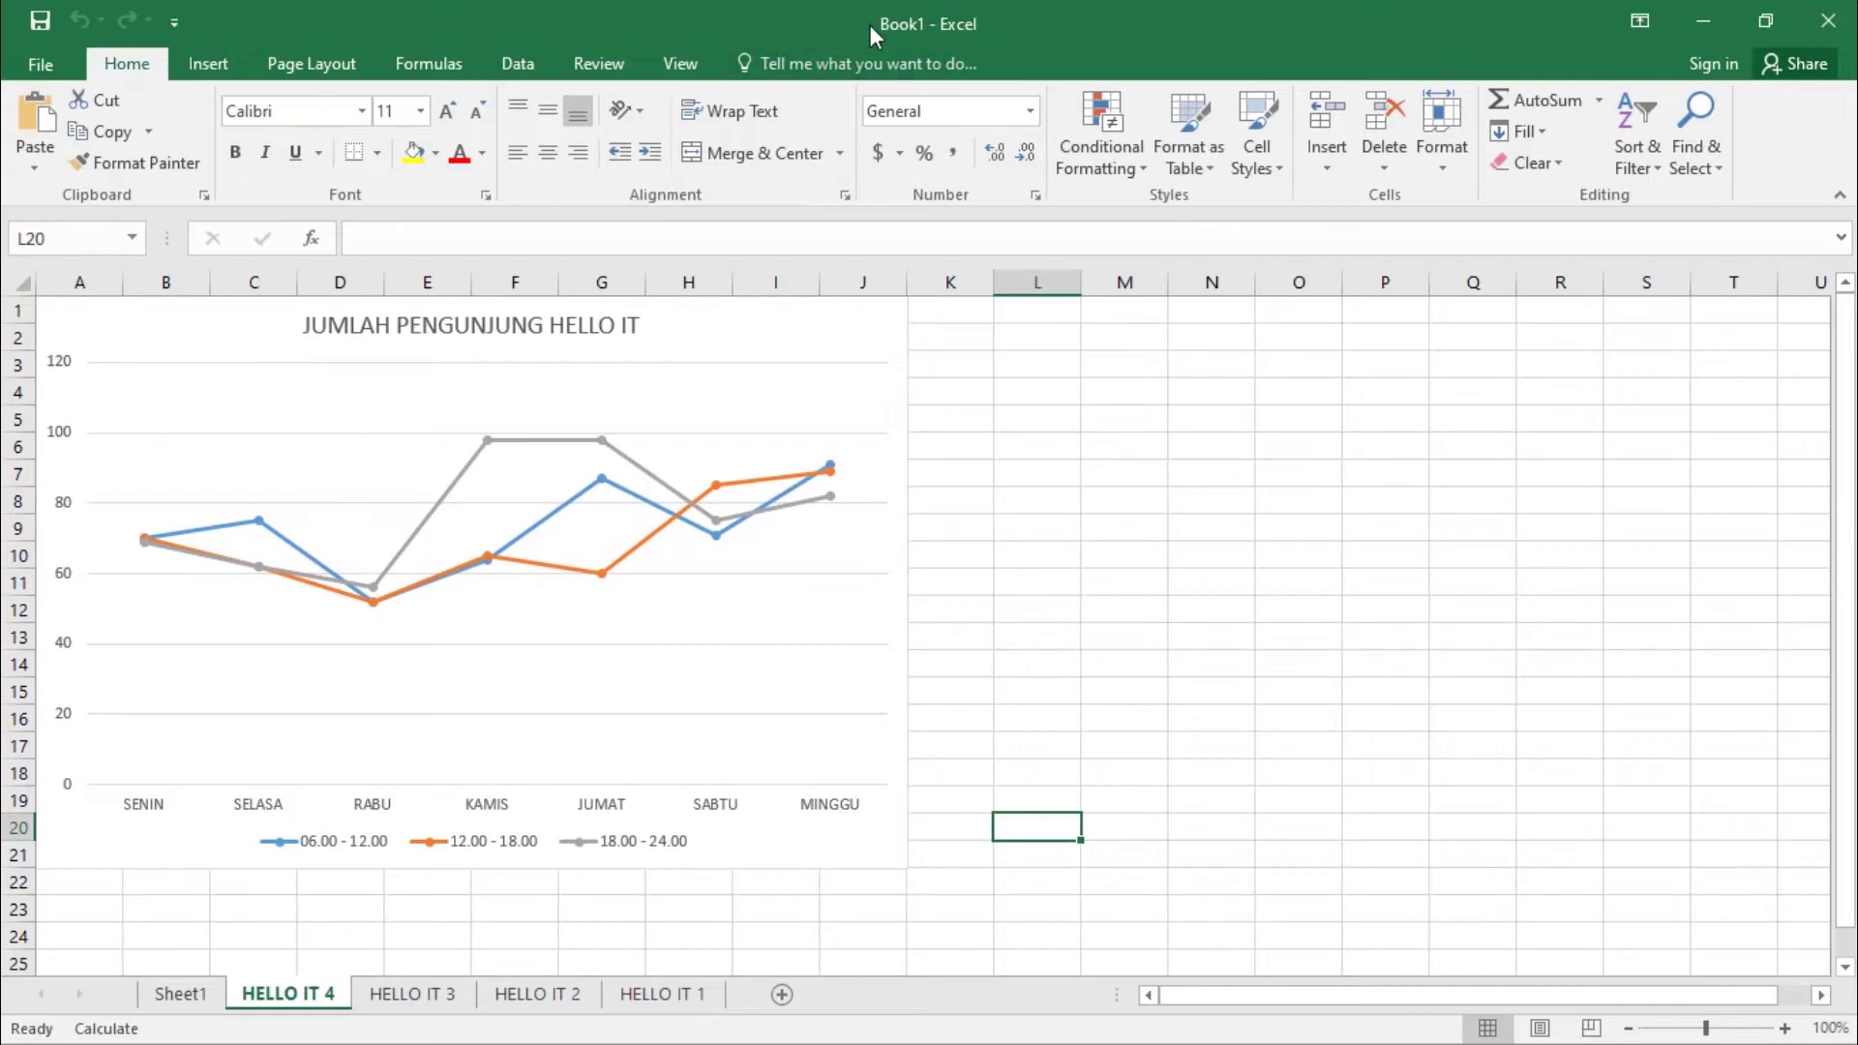
left_click(472, 995)
Step: Look through the HELLO IT sheet tabs, then delete the empty Sheet1
left_click(592, 994)
left_click(663, 994)
left_click(550, 995)
left_click(329, 995)
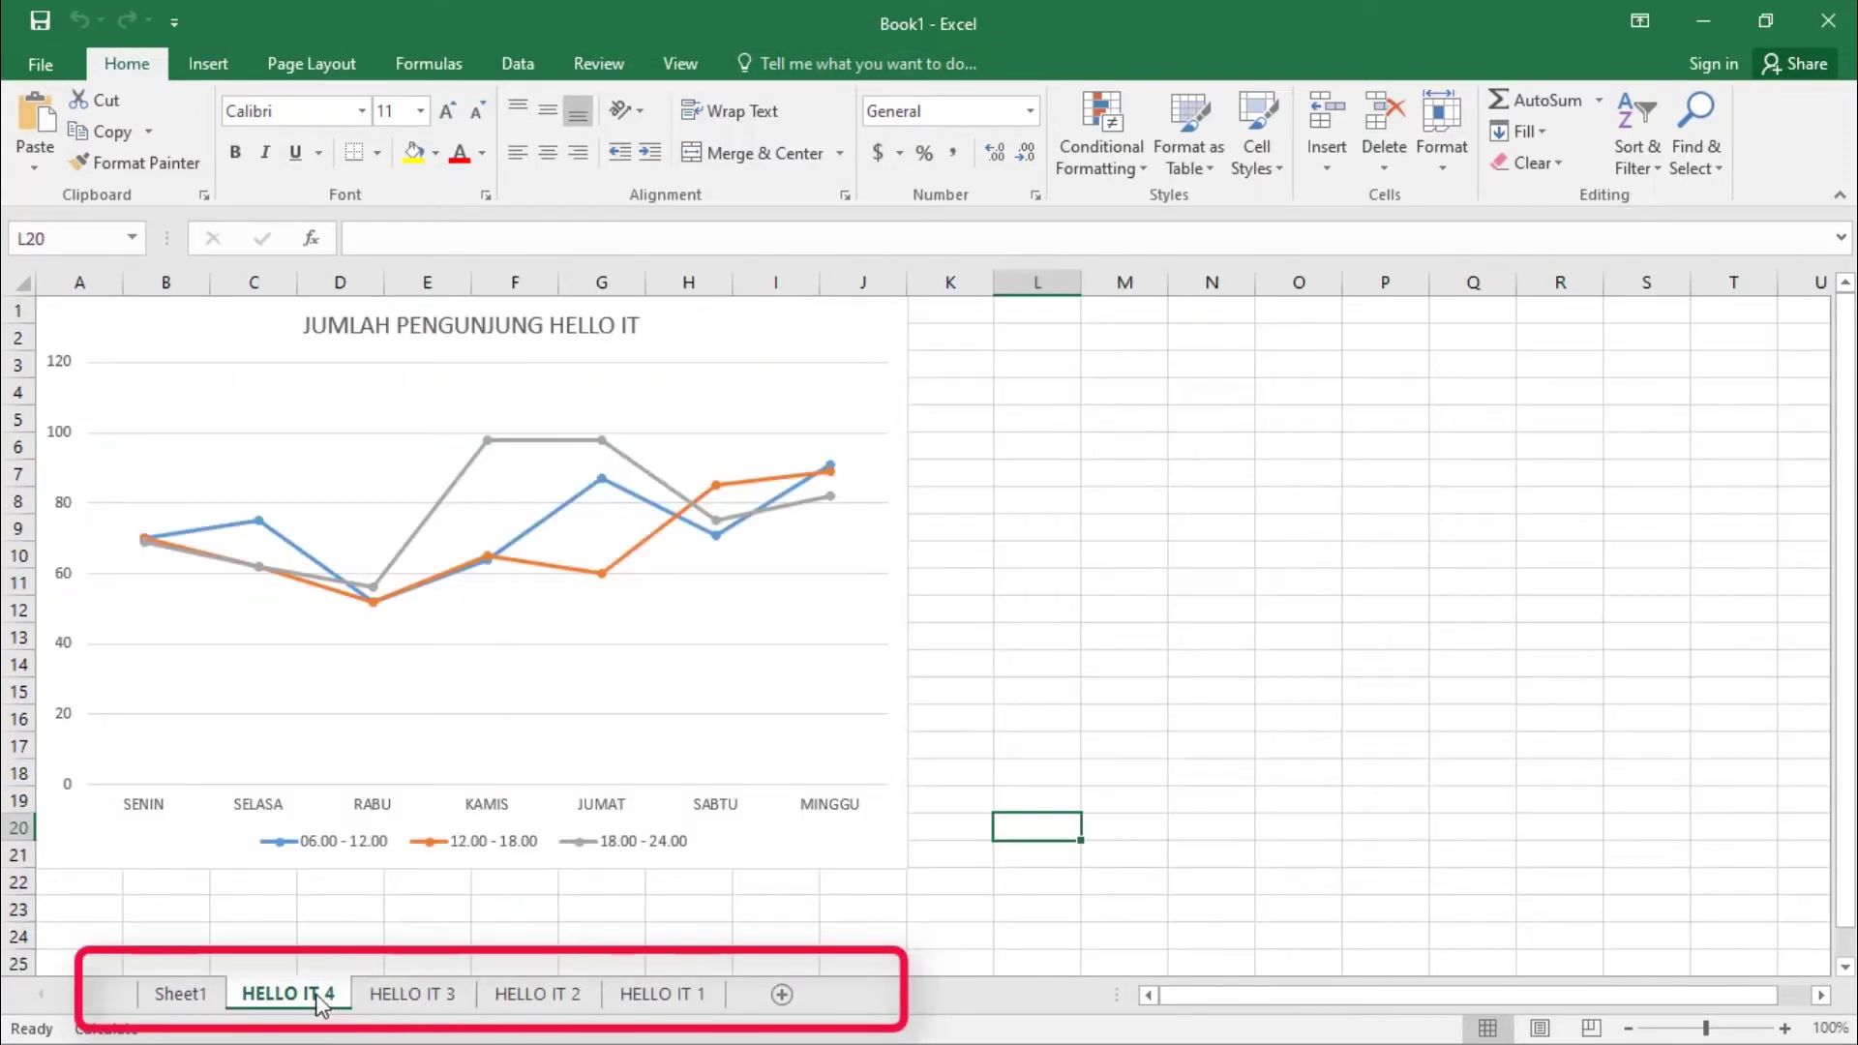
left_click(195, 989)
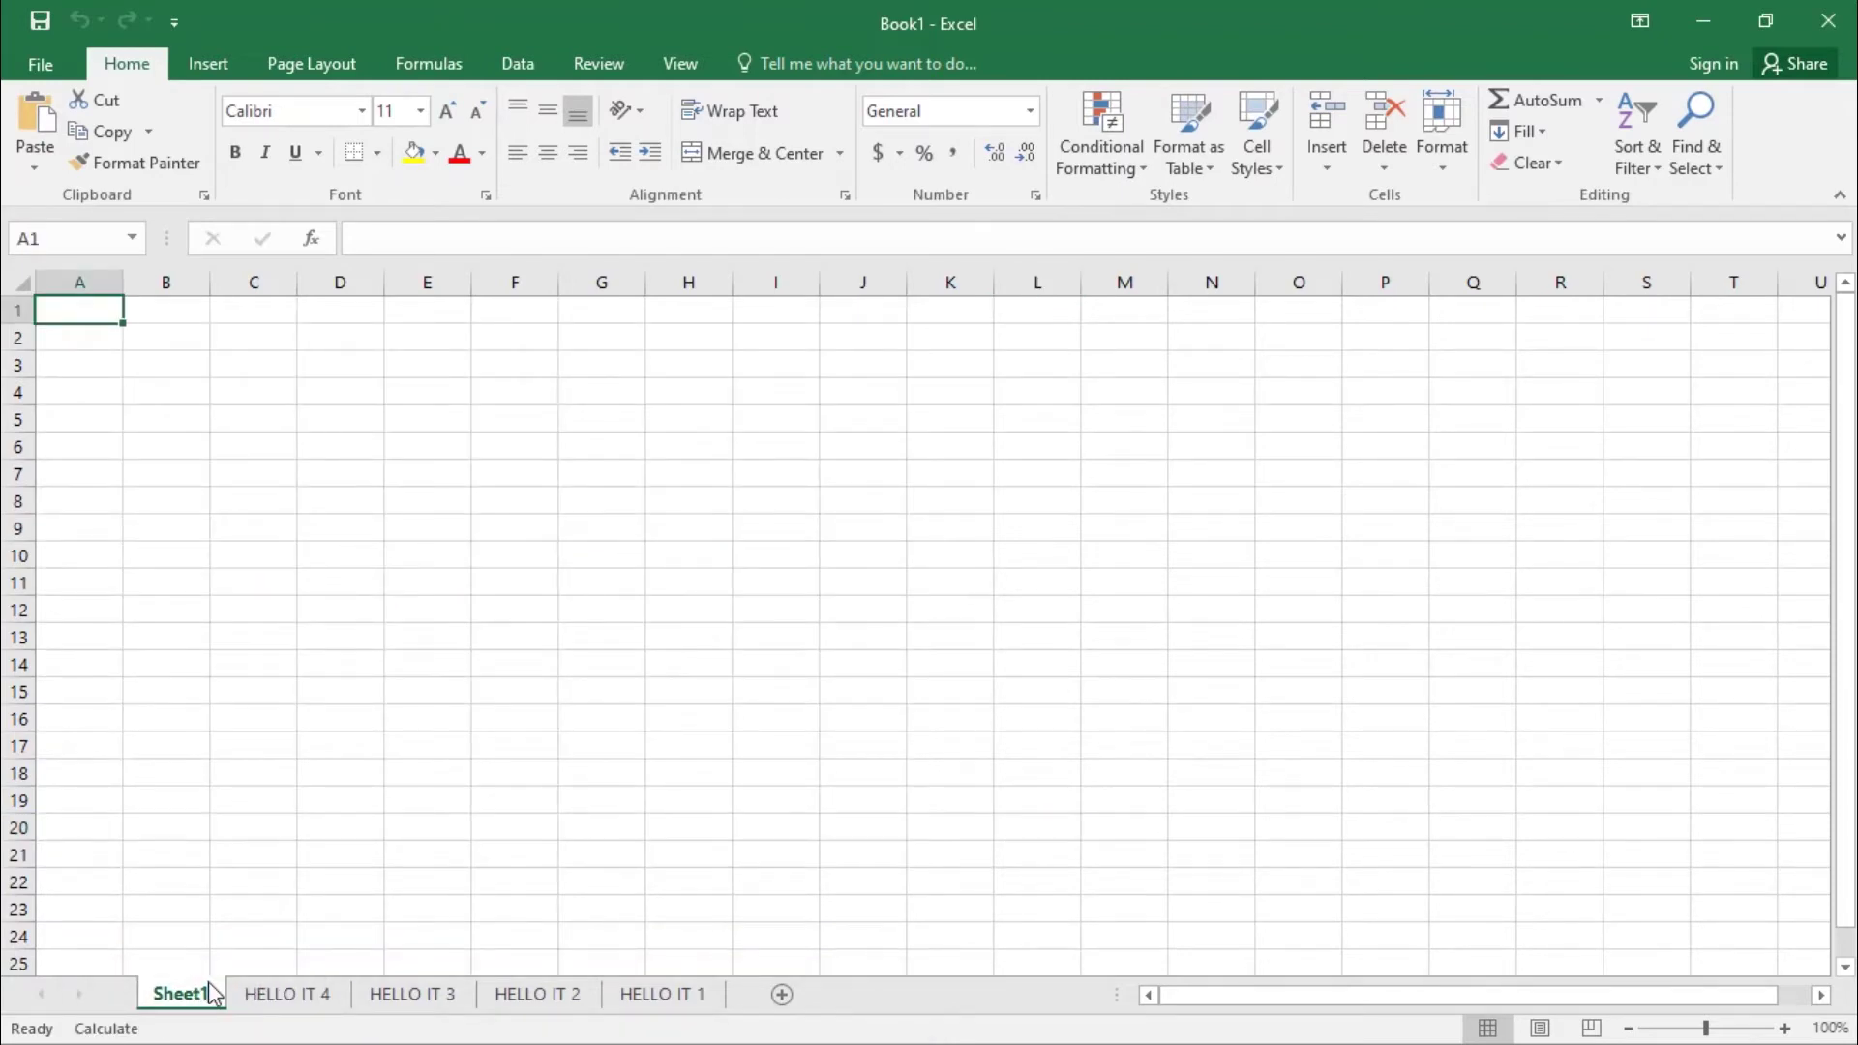
right_click(209, 985)
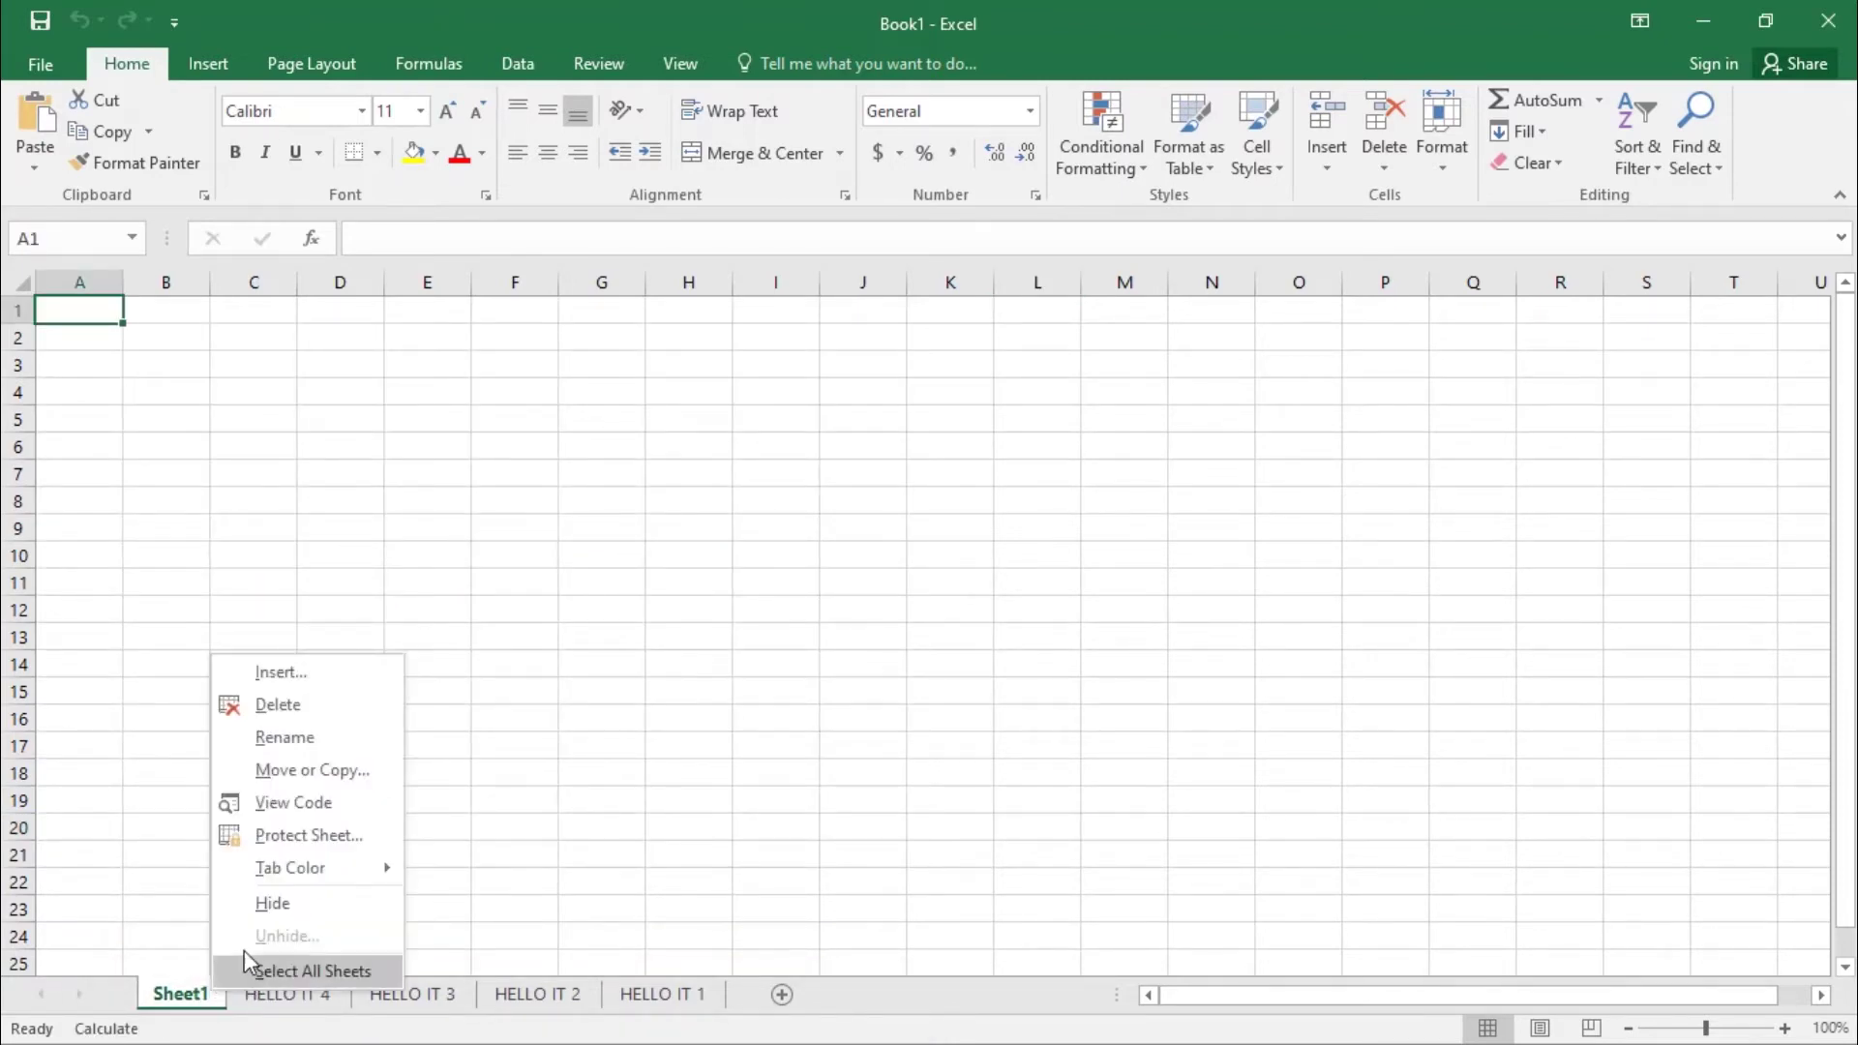
left_click(288, 705)
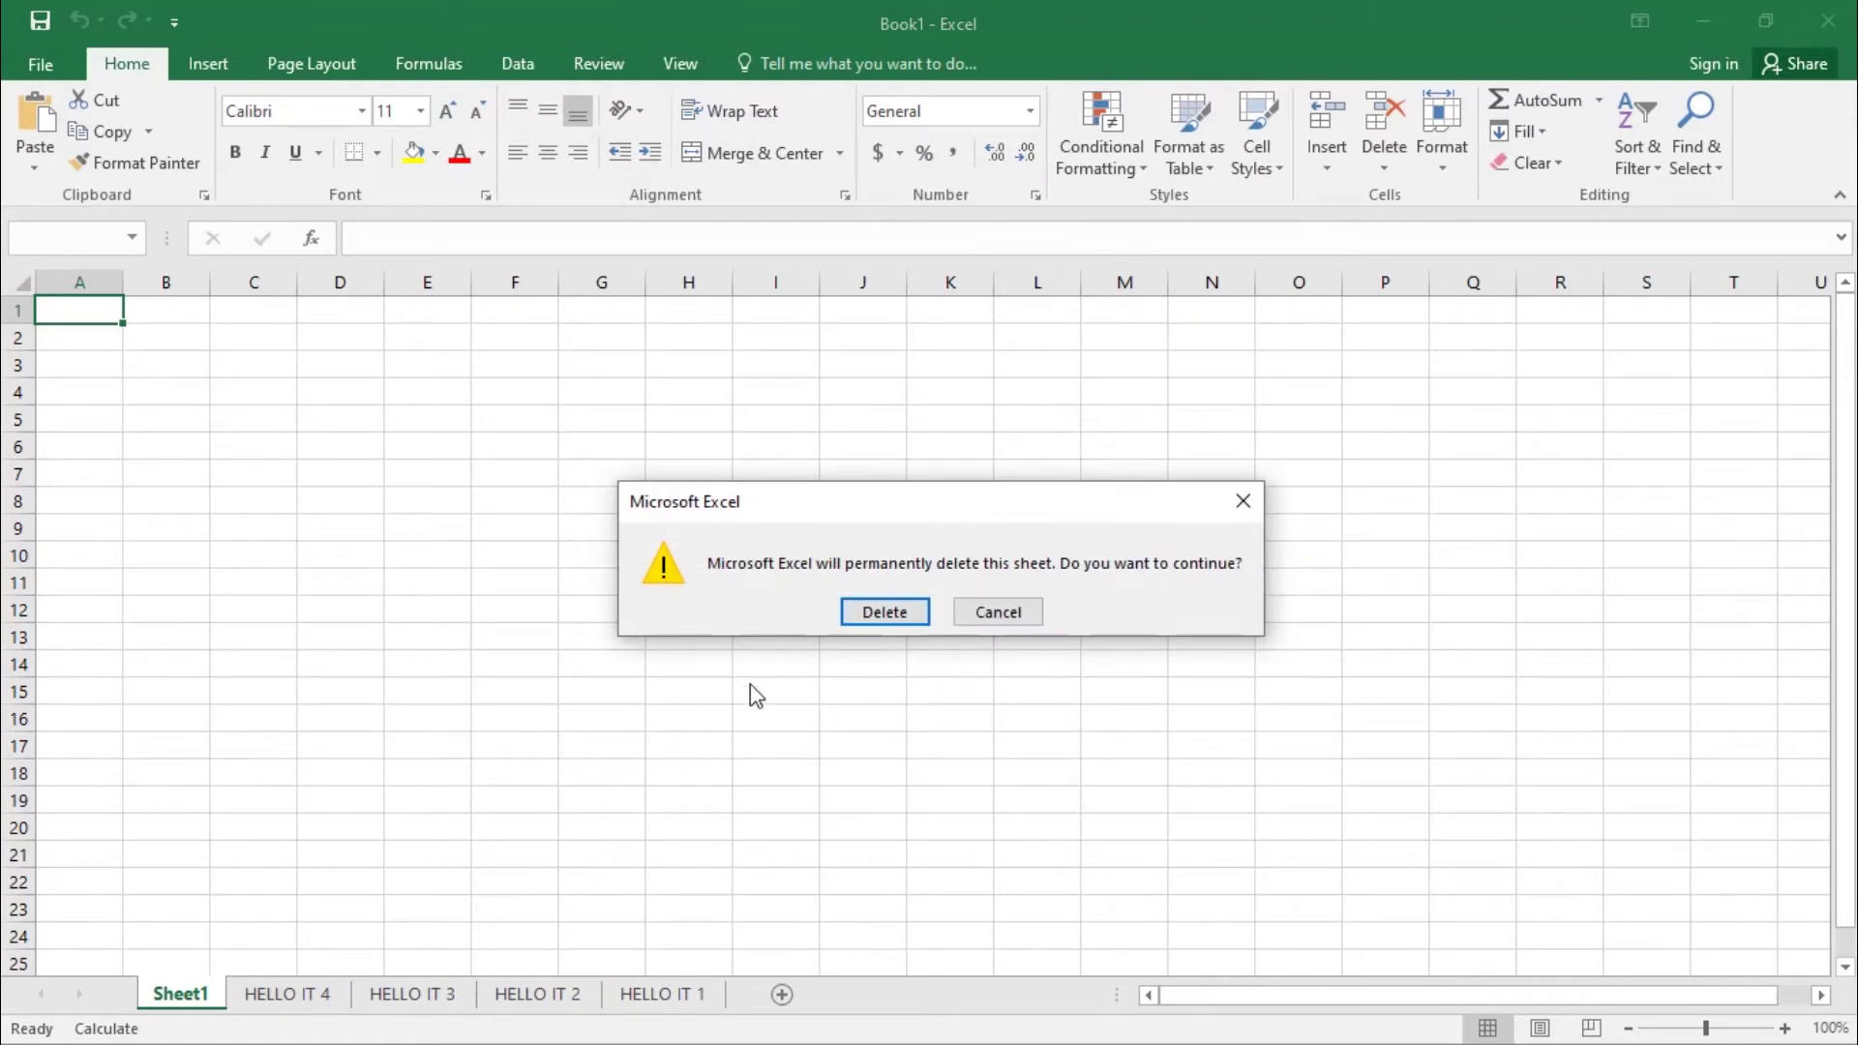
left_click(882, 619)
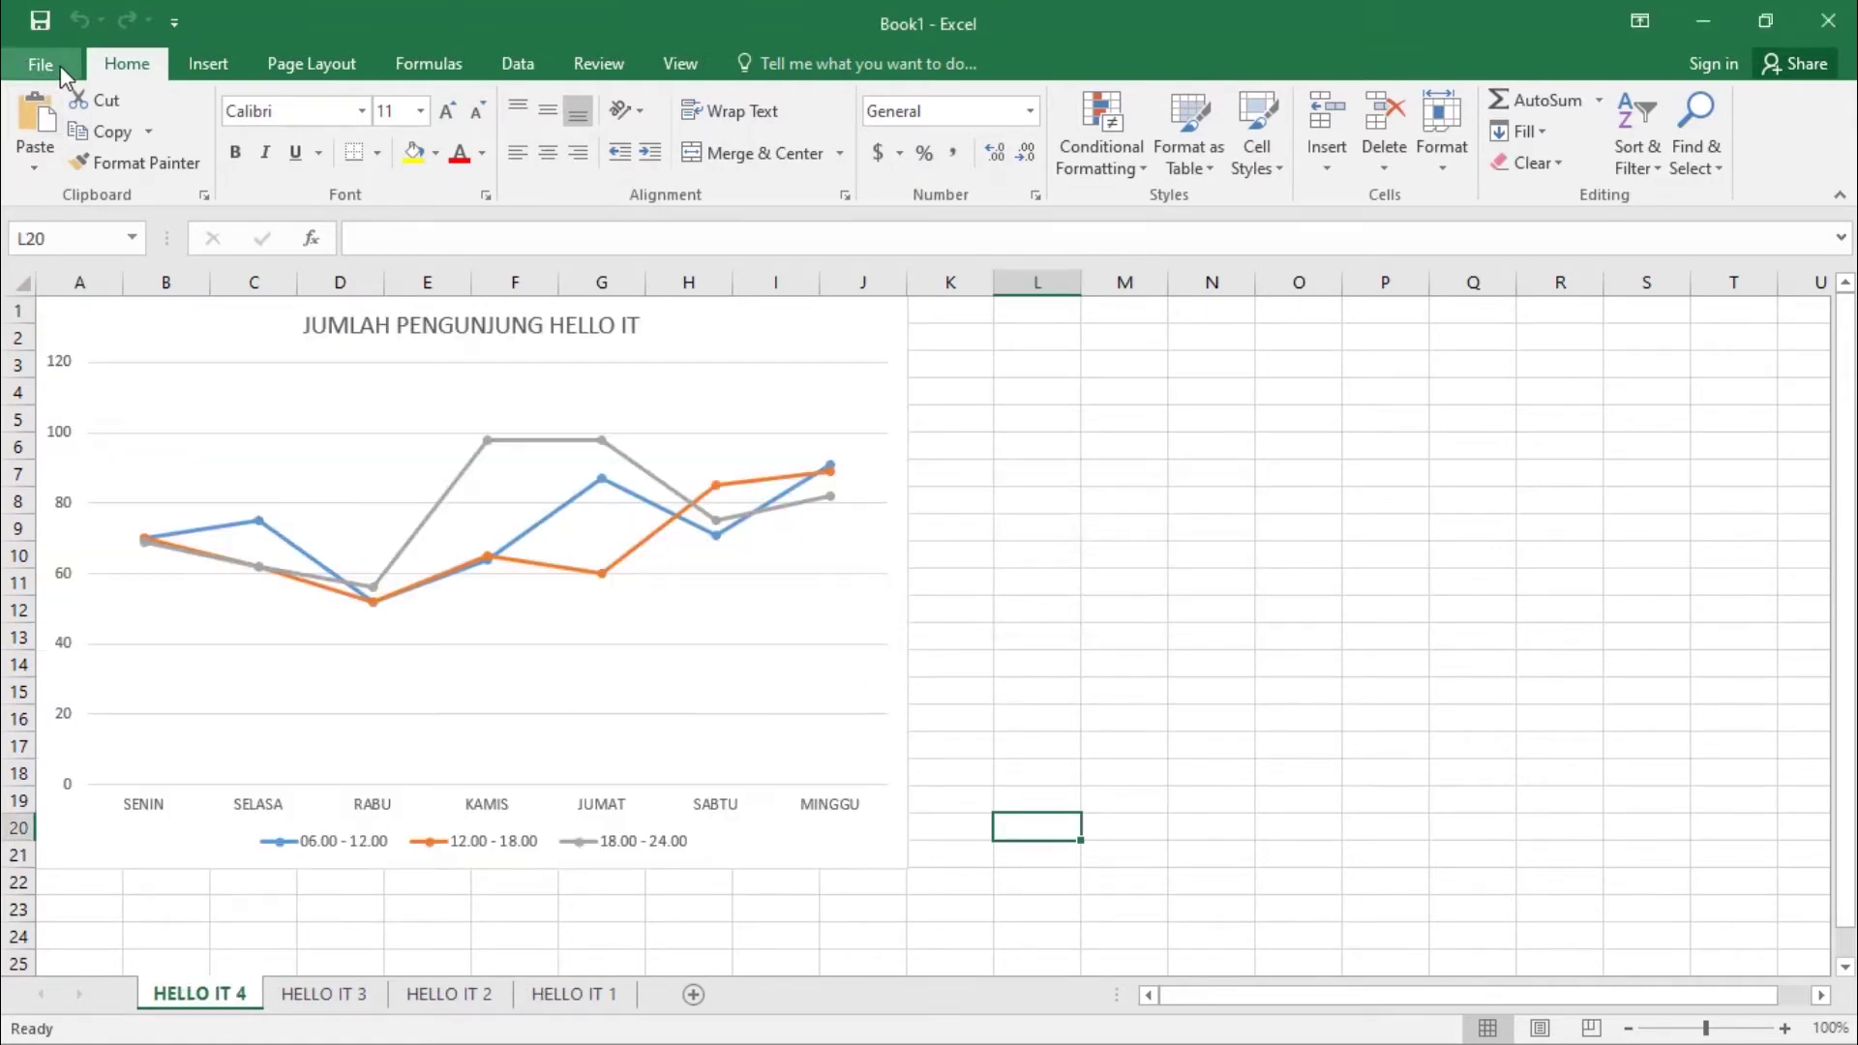
Step: Save Book1 as 'hasil combine' in Desktop > EXCELC > CARA 2 as a macro-free workbook
left_click(50, 27)
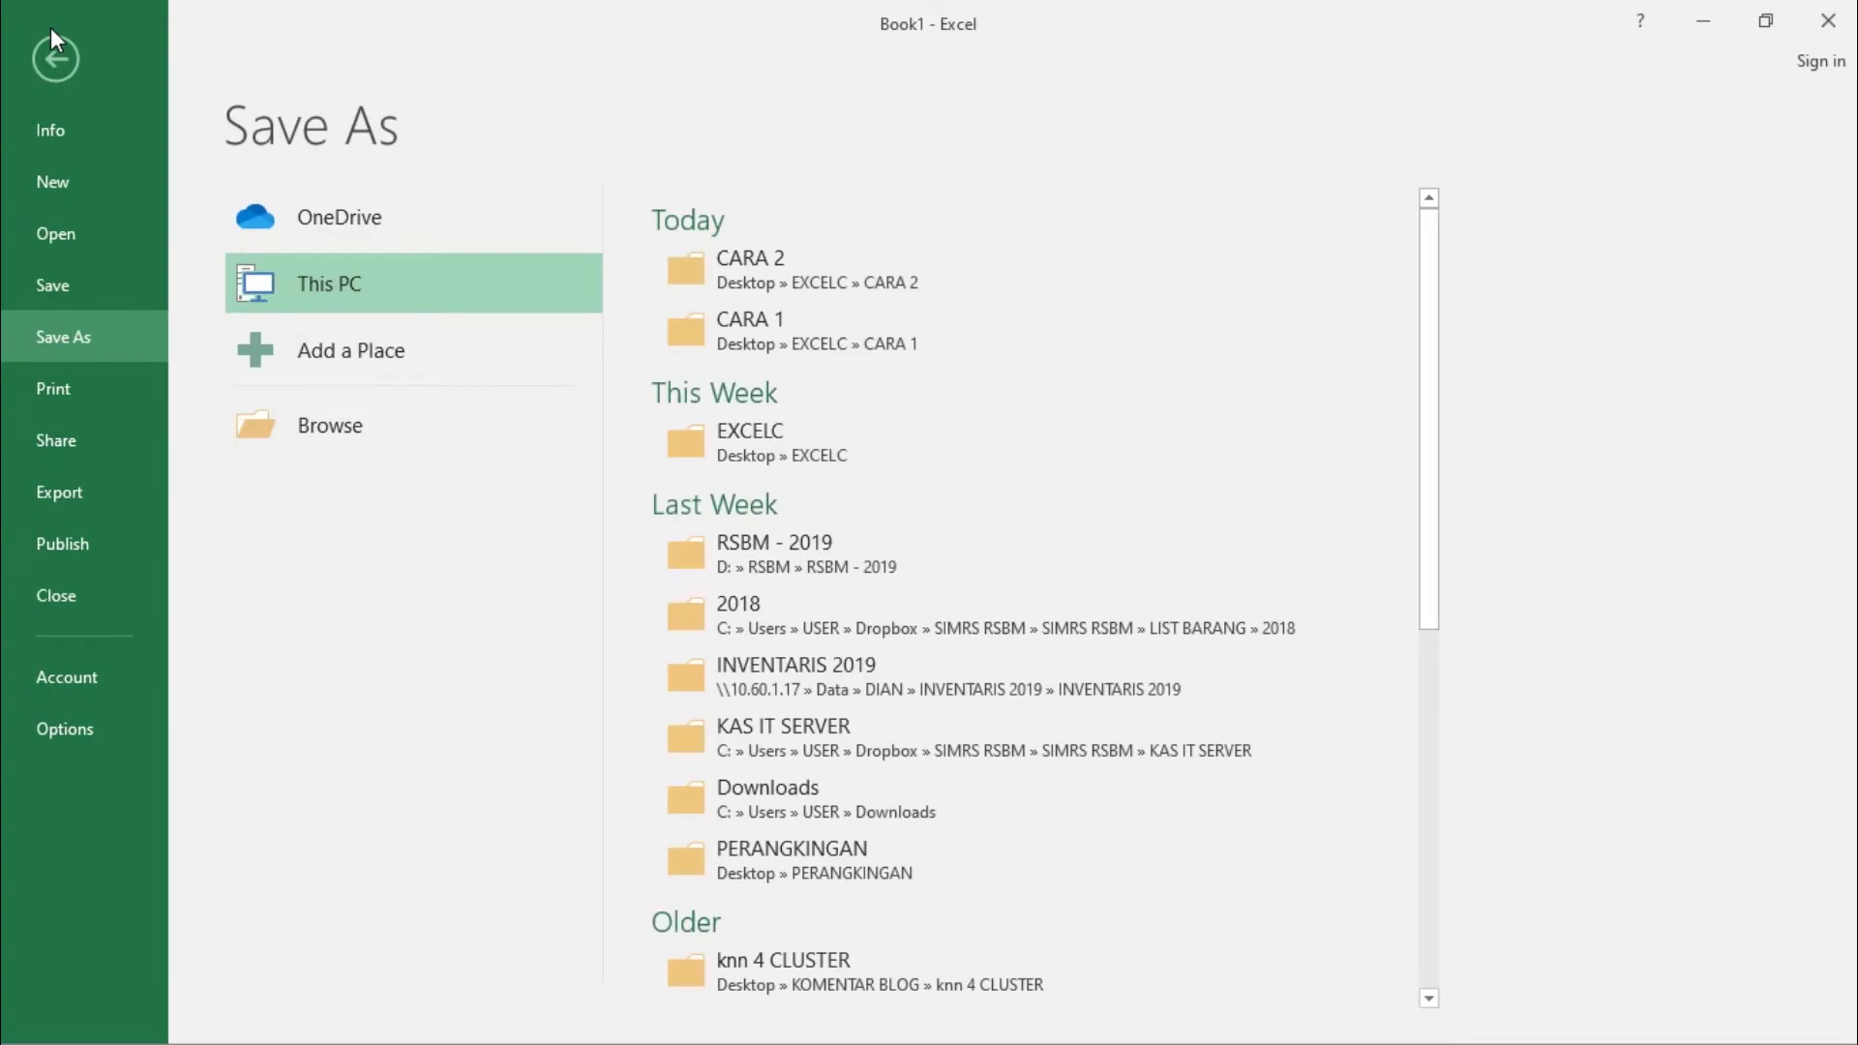
left_click(304, 412)
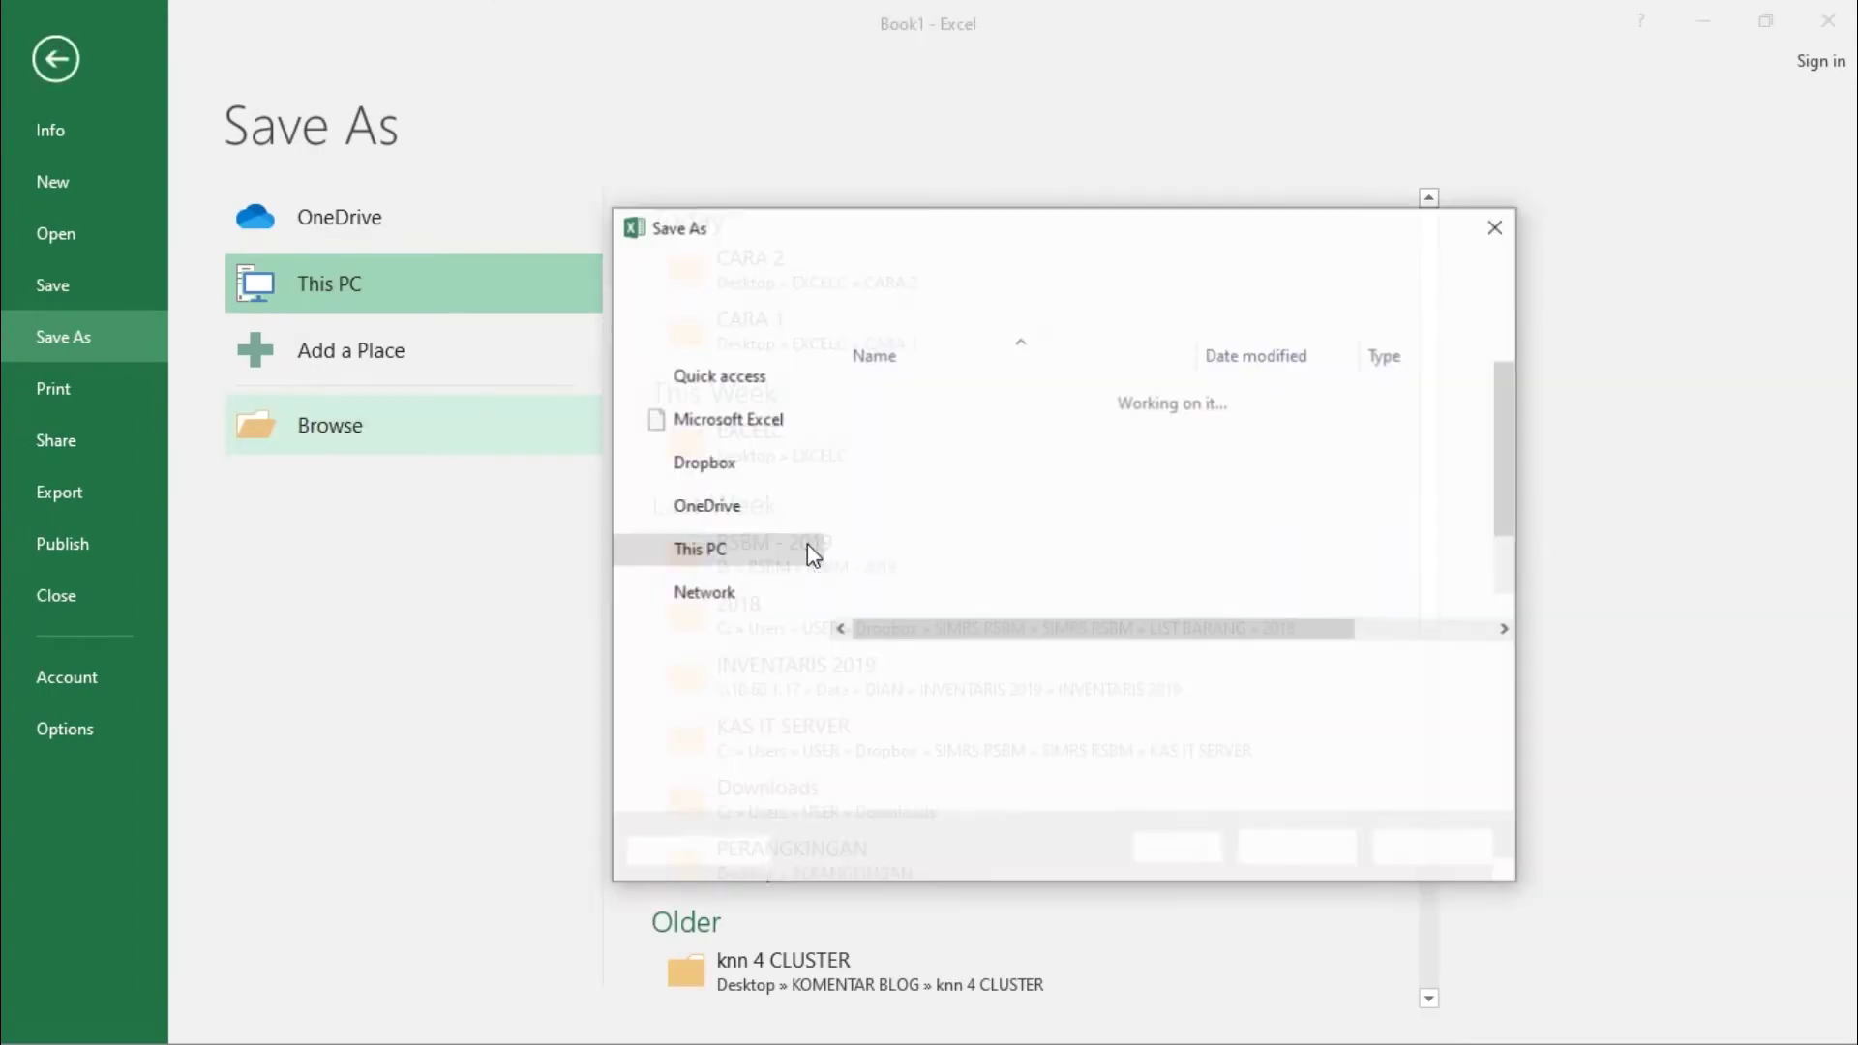
left_click(716, 429)
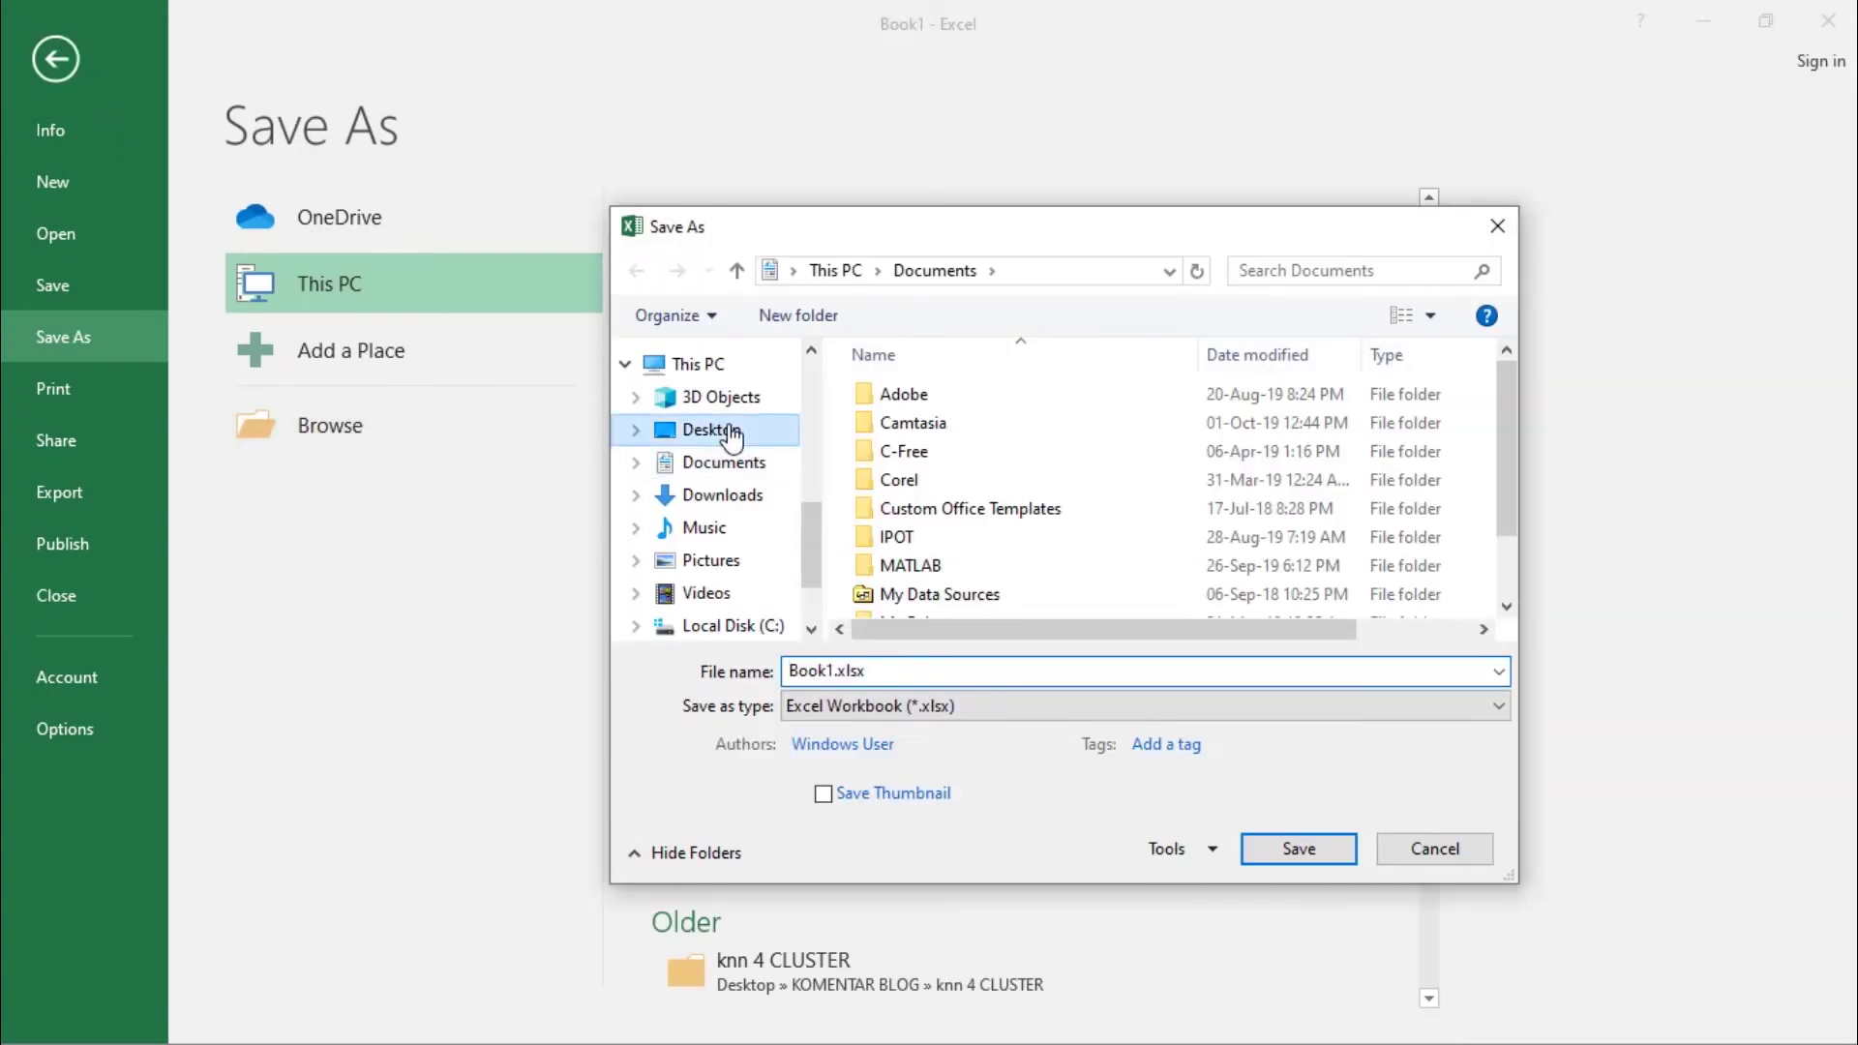
double_click(926, 670)
left_click(949, 542)
double_click(953, 551)
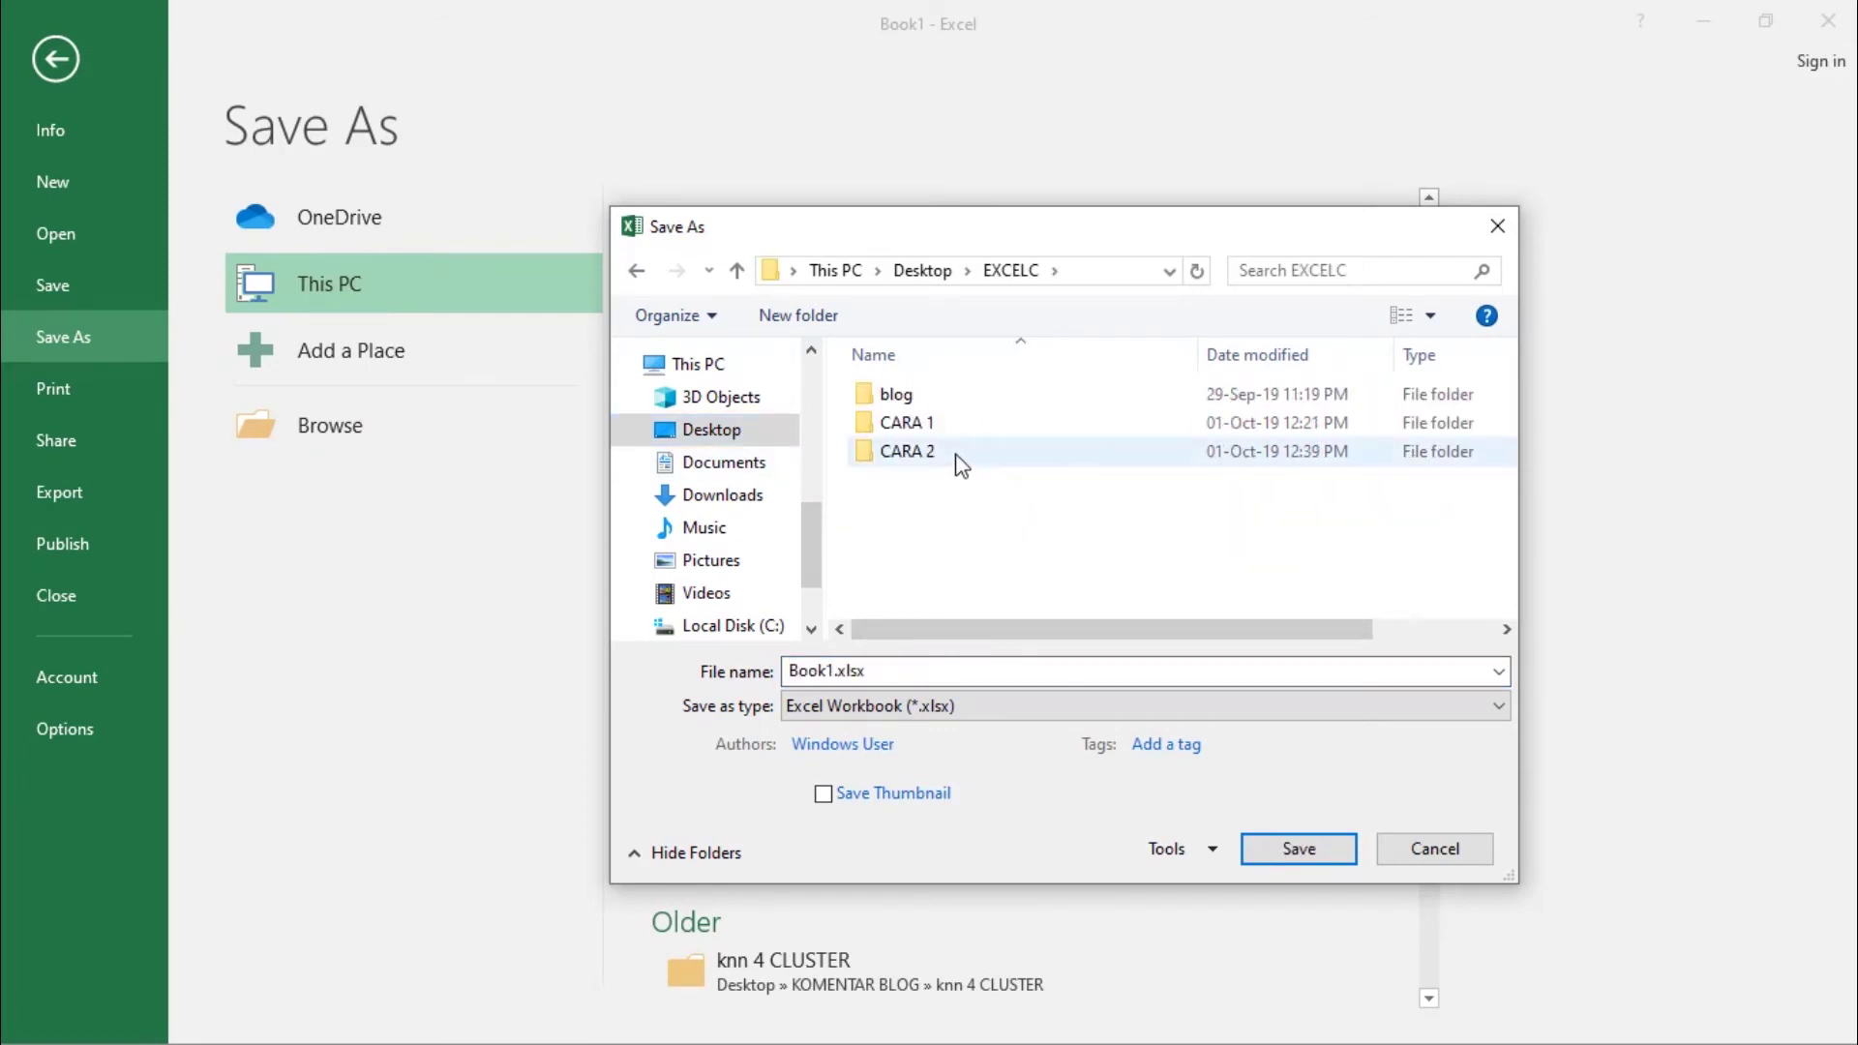
double_click(961, 464)
double_click(950, 664)
type("hasil combine")
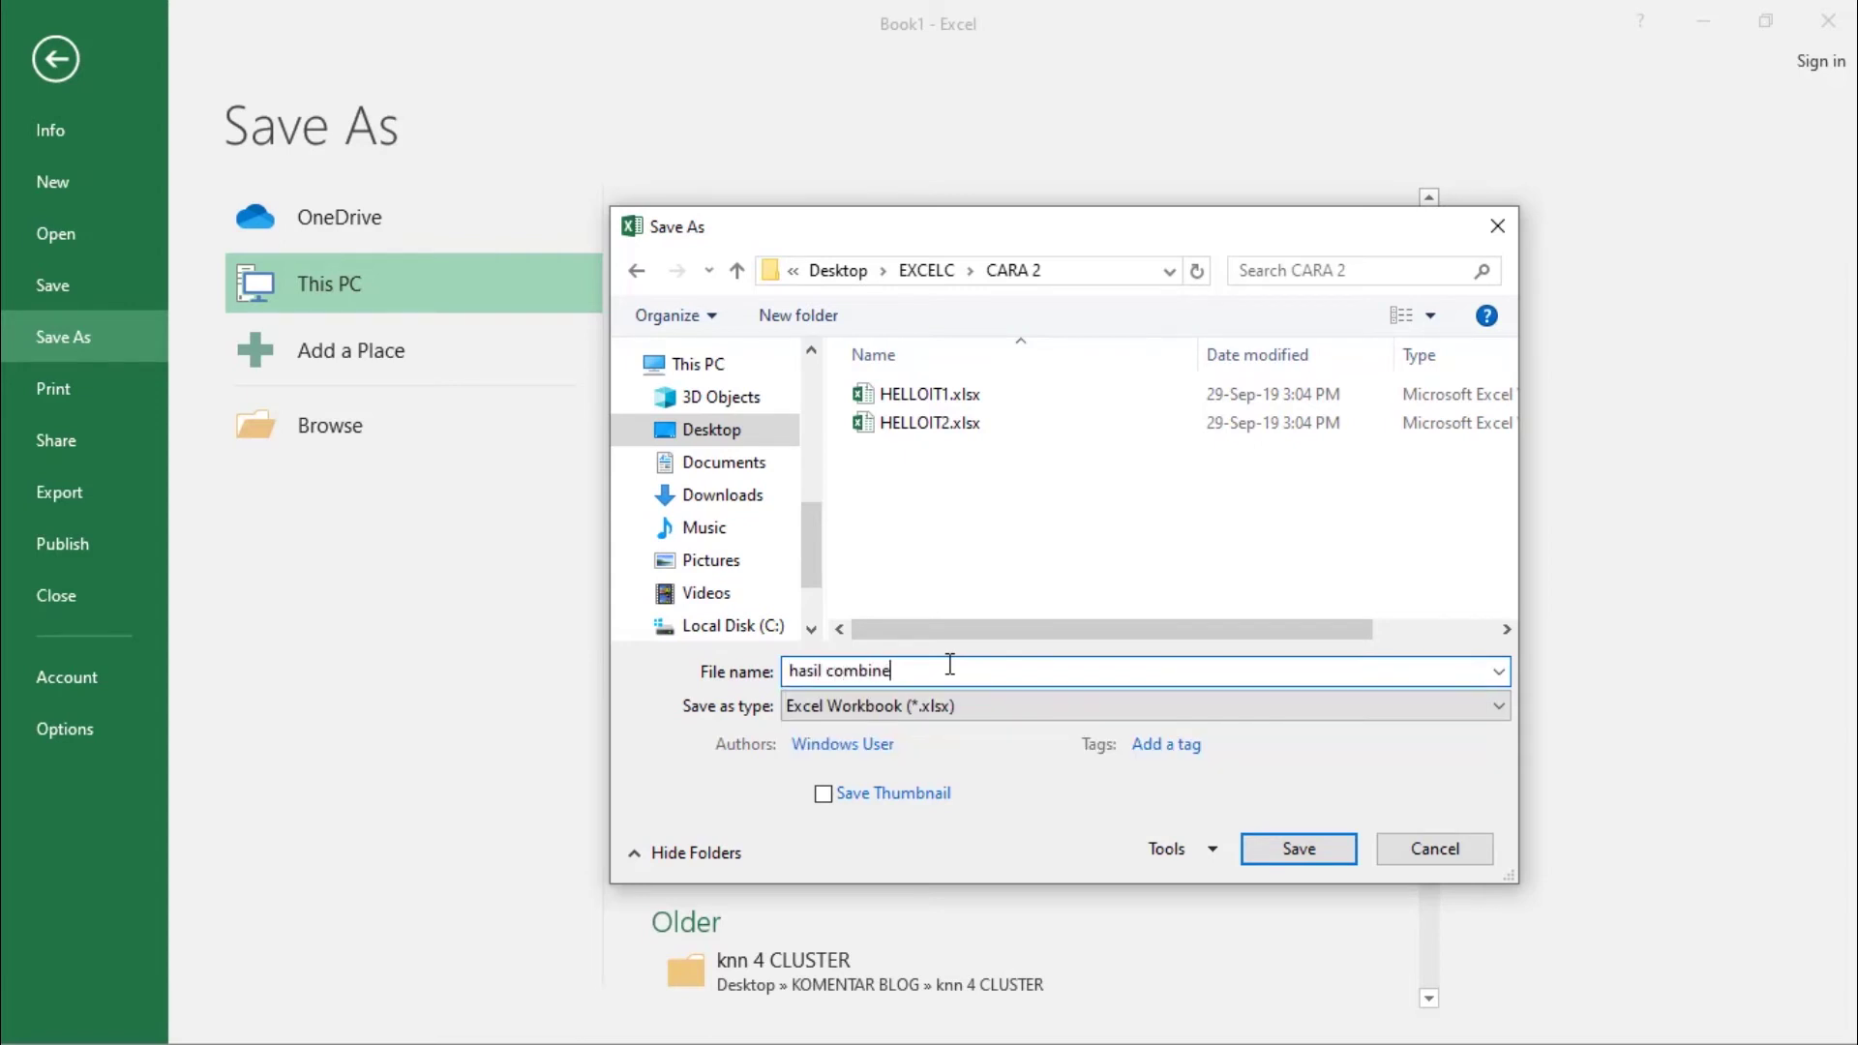
left_click(1347, 845)
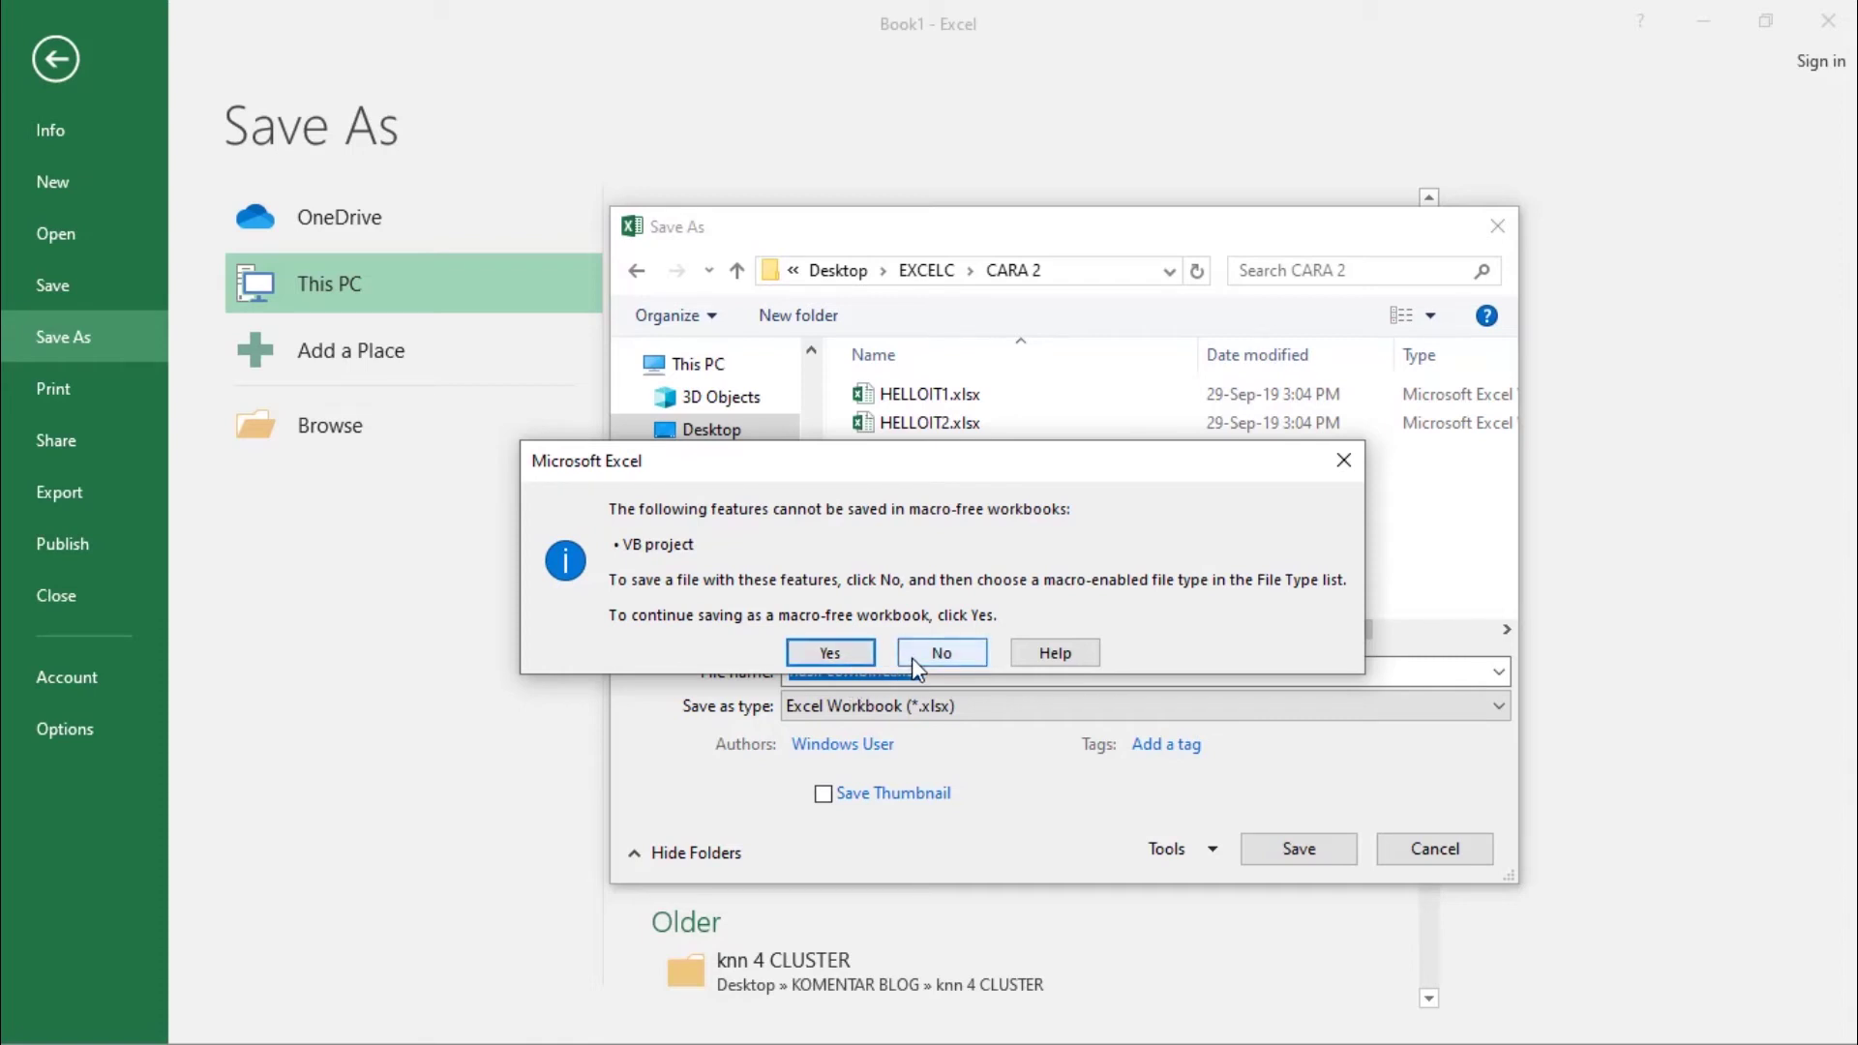
left_click(856, 652)
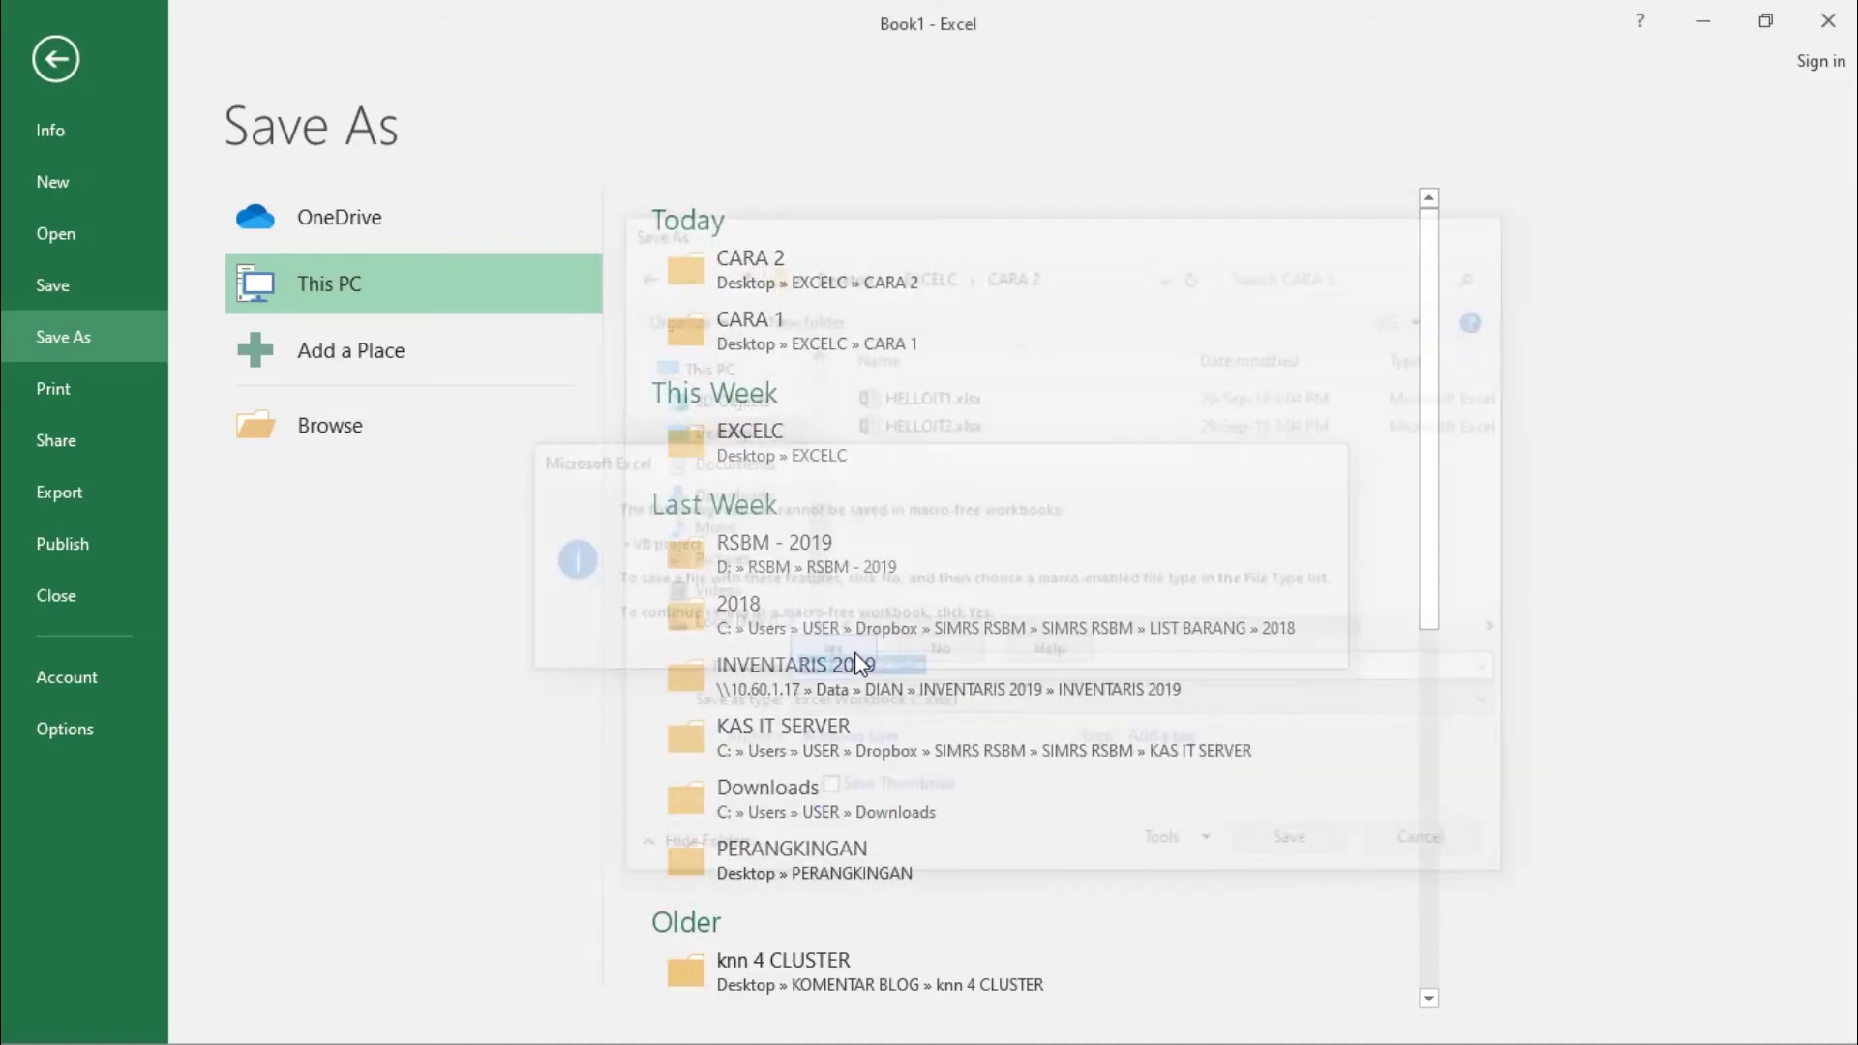